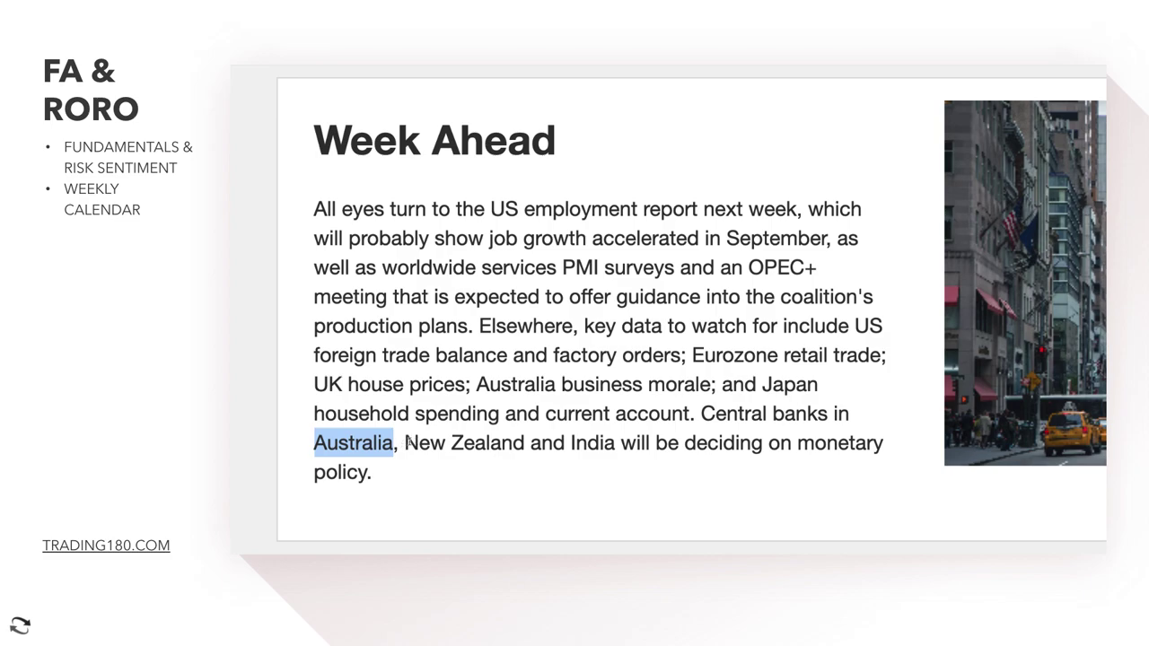
Highlight New Zealand in the Week Ahead text and the live FOMC EURUSD part of the trading masterclass video title
drag(405, 442, 519, 438)
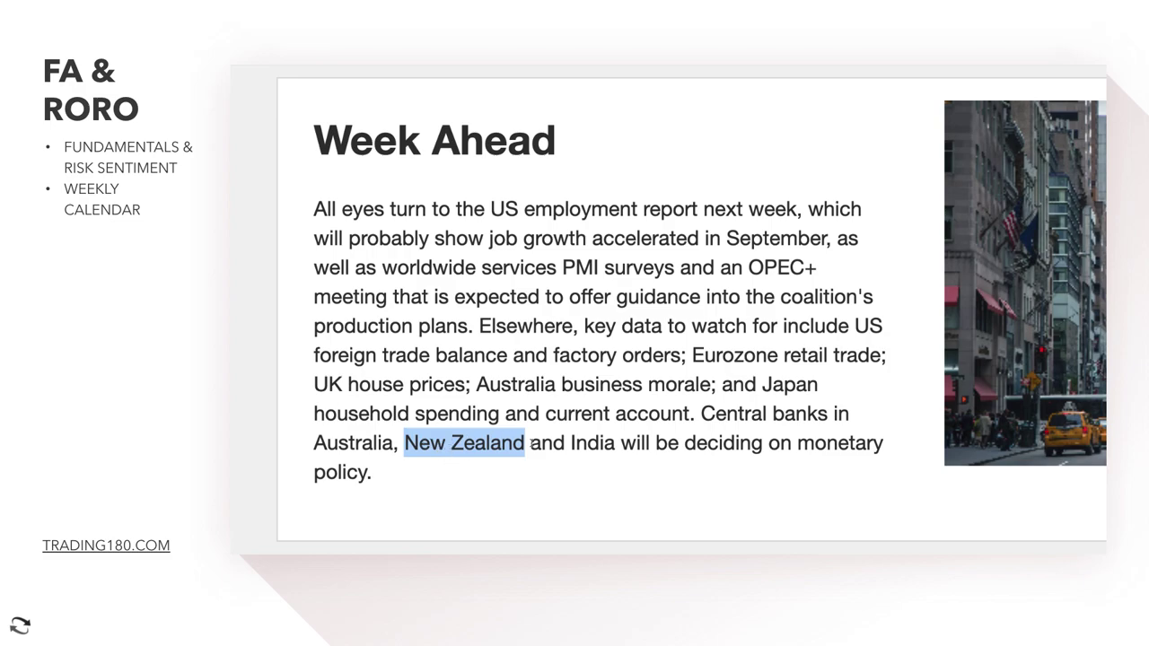
click(468, 434)
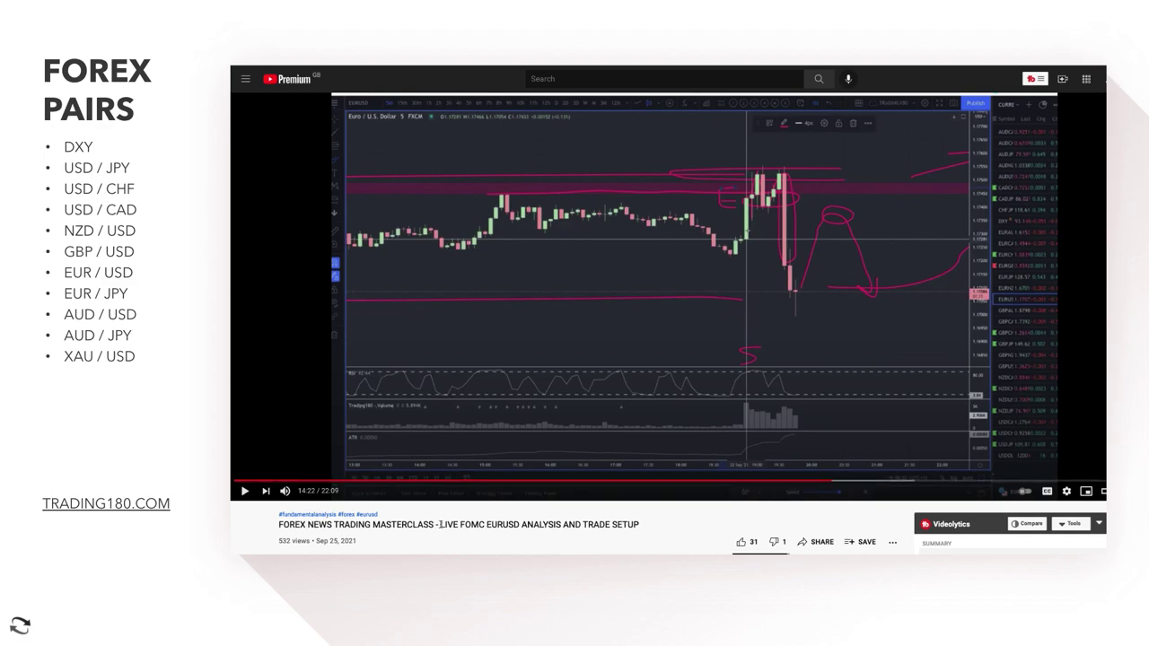
drag(442, 524, 661, 531)
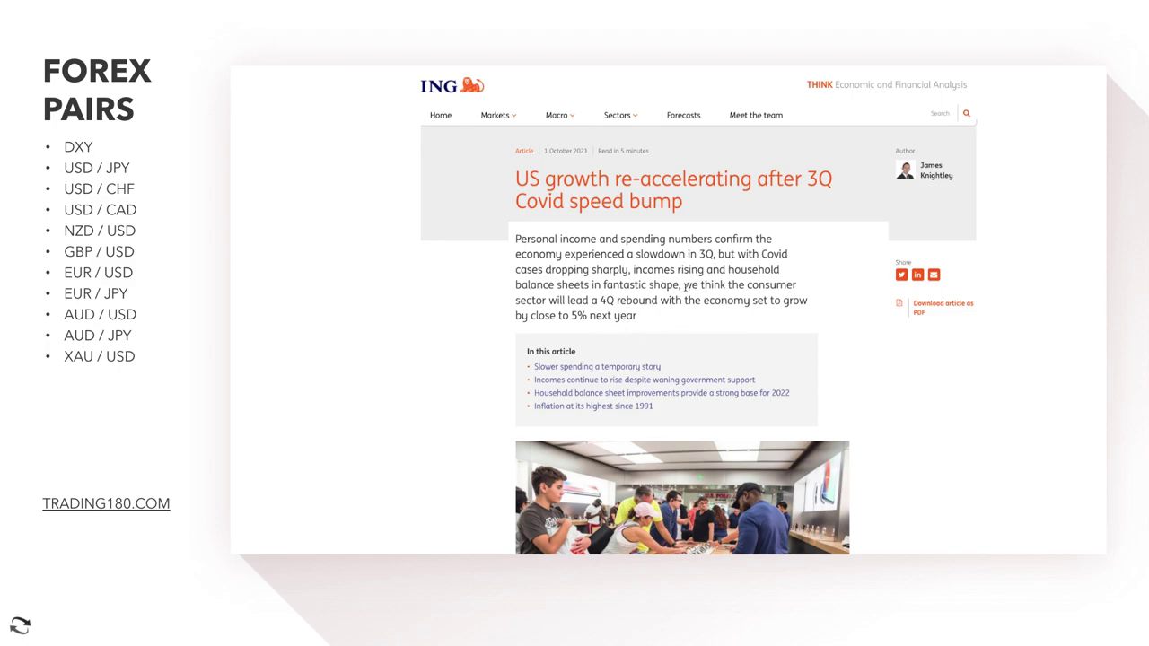
Highlight the 4Q rebound forecast in the ING article and the Fed tapering question heading in the Market Questions article
drag(685, 285, 639, 322)
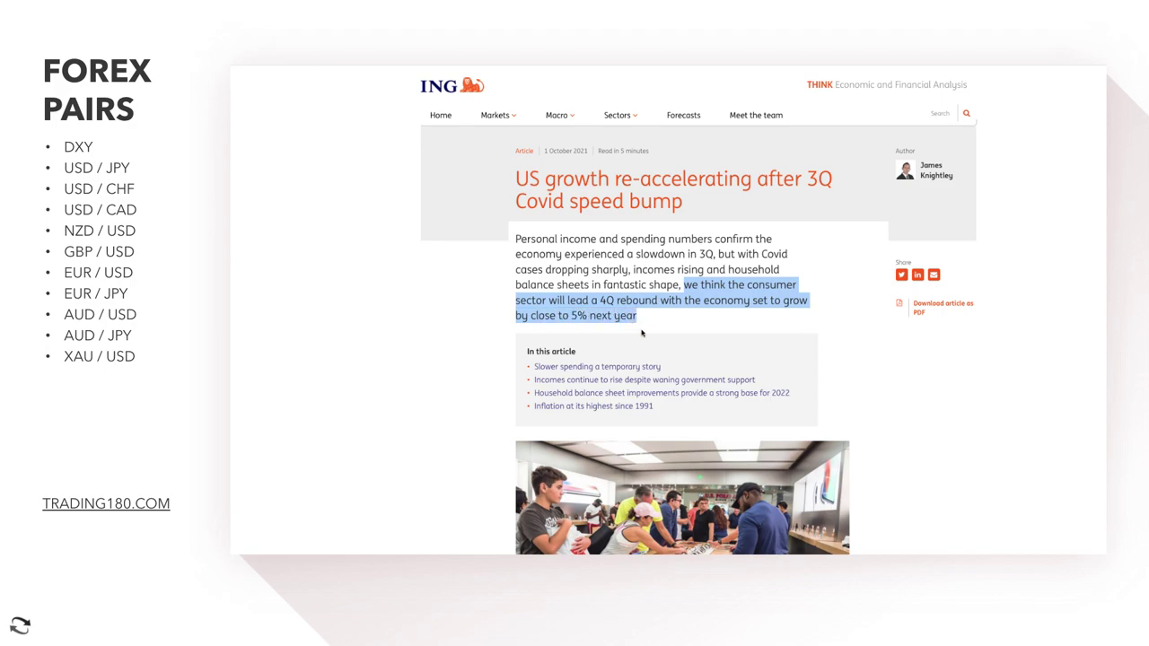
click(678, 319)
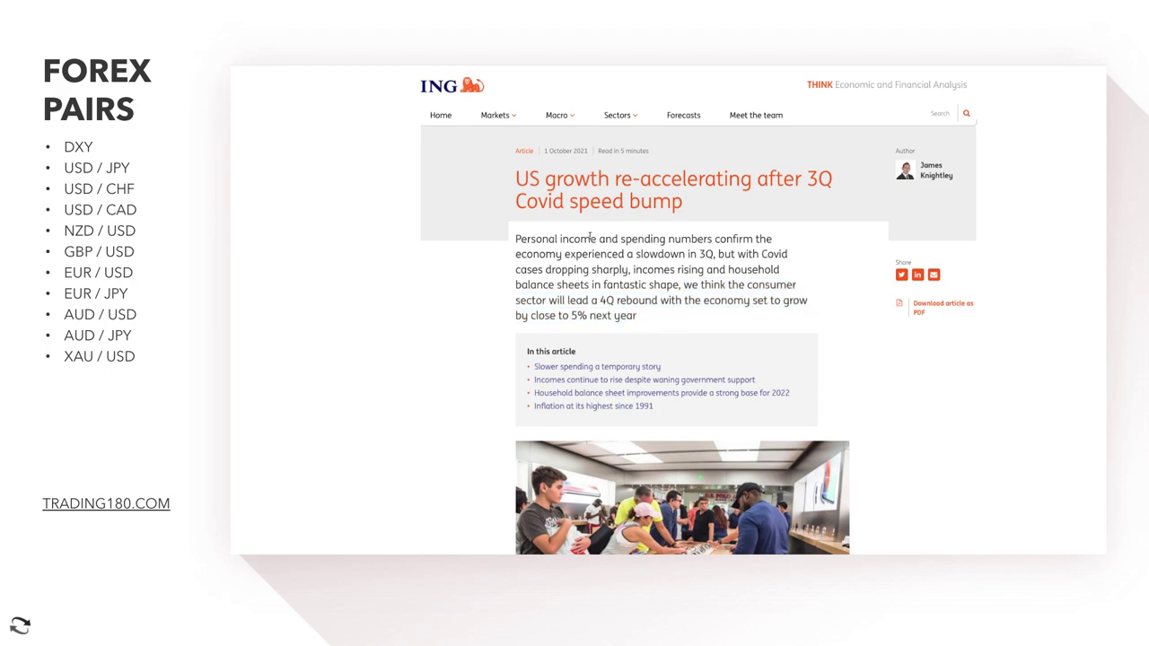
key(ctrl+Tab)
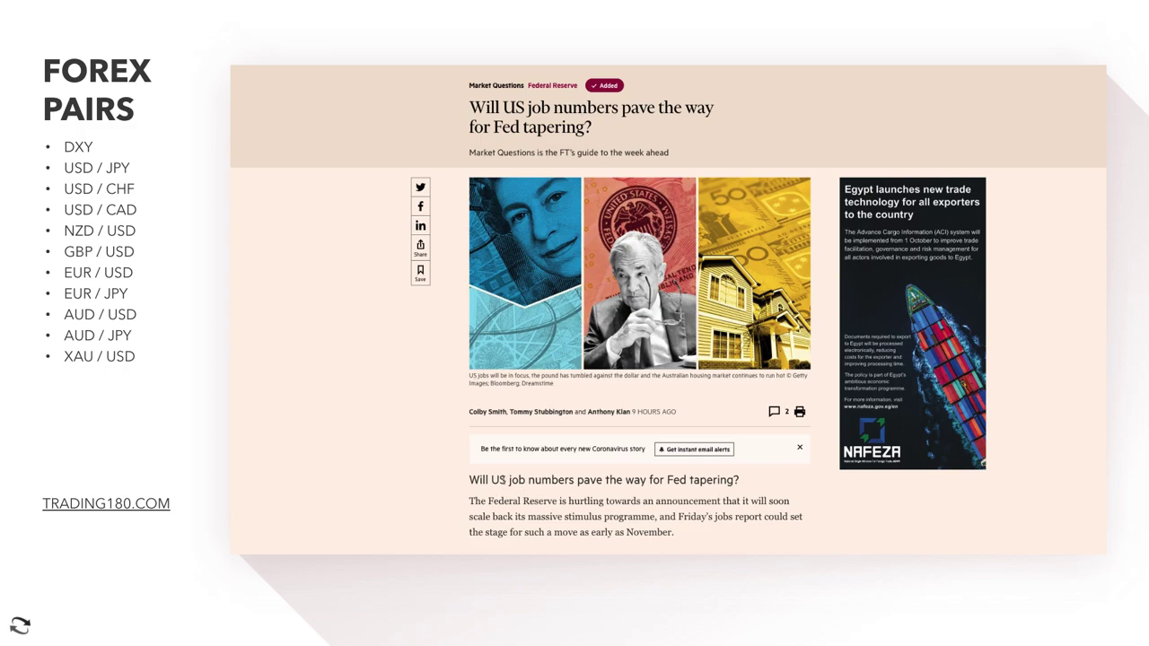
drag(482, 480, 736, 483)
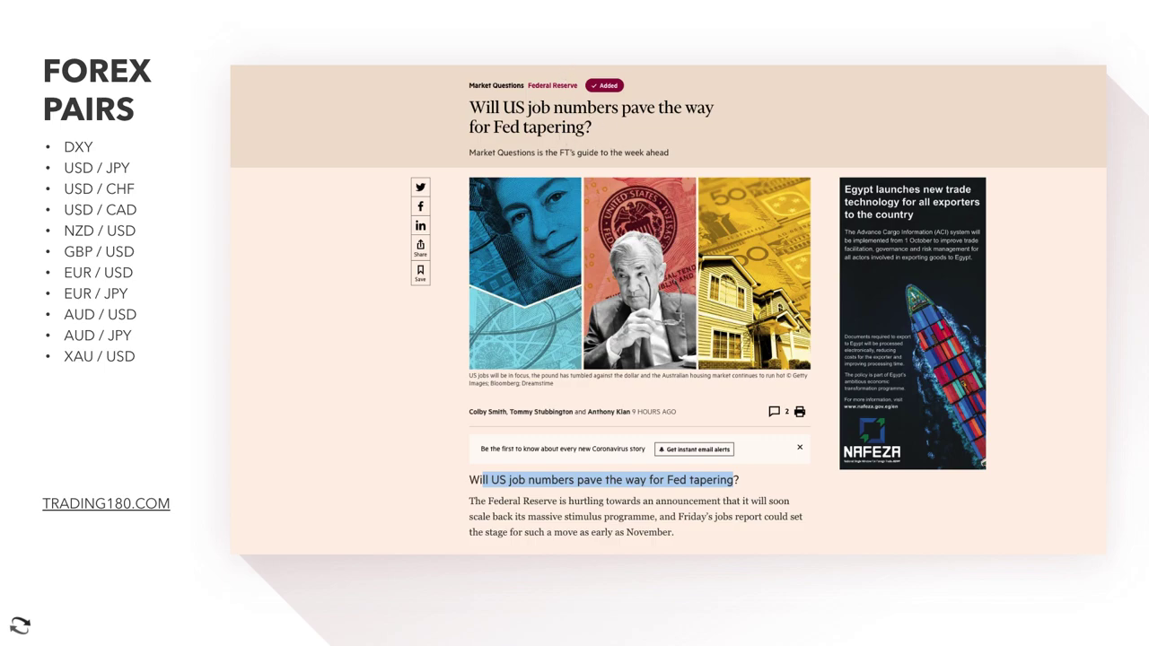
Go through the Bloomberg debt ceiling article, highlighting its headline and the answer on why there is a debt ceiling
key(ctrl+Tab)
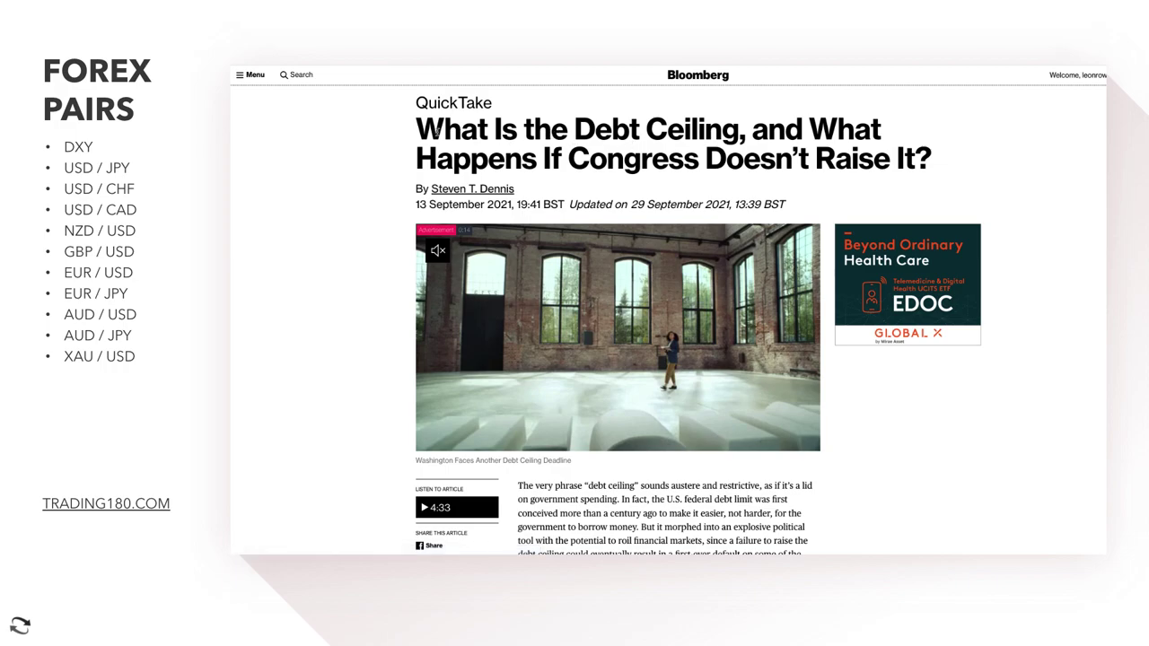
drag(439, 131, 736, 129)
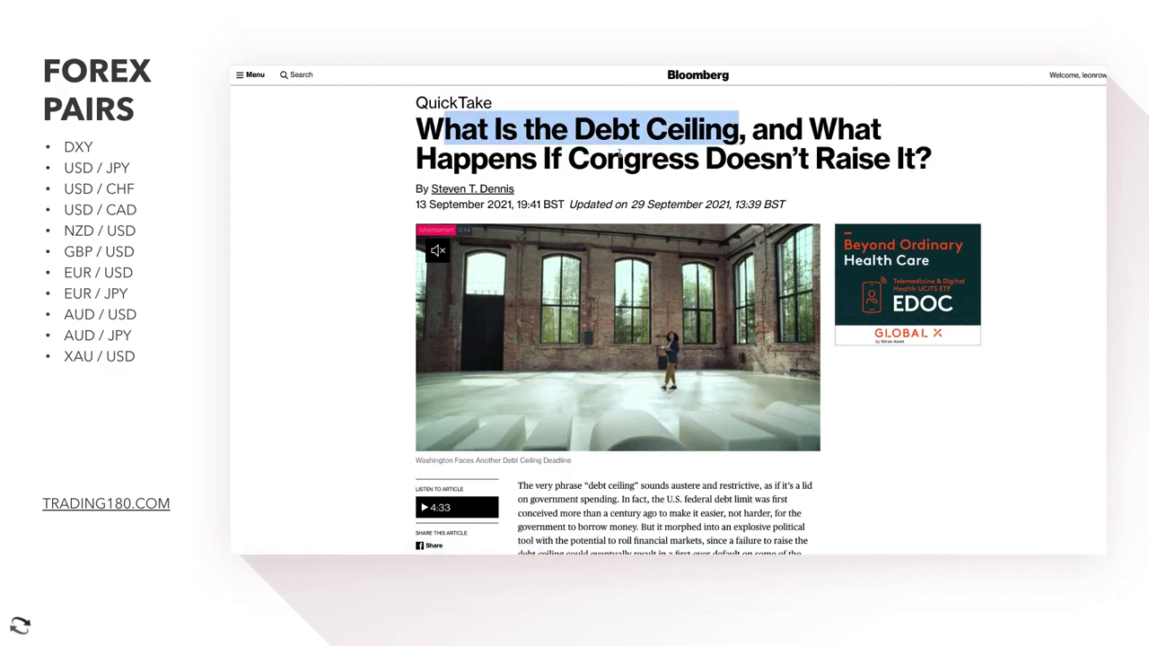
drag(572, 157, 774, 159)
scroll(744, 192, down, 3)
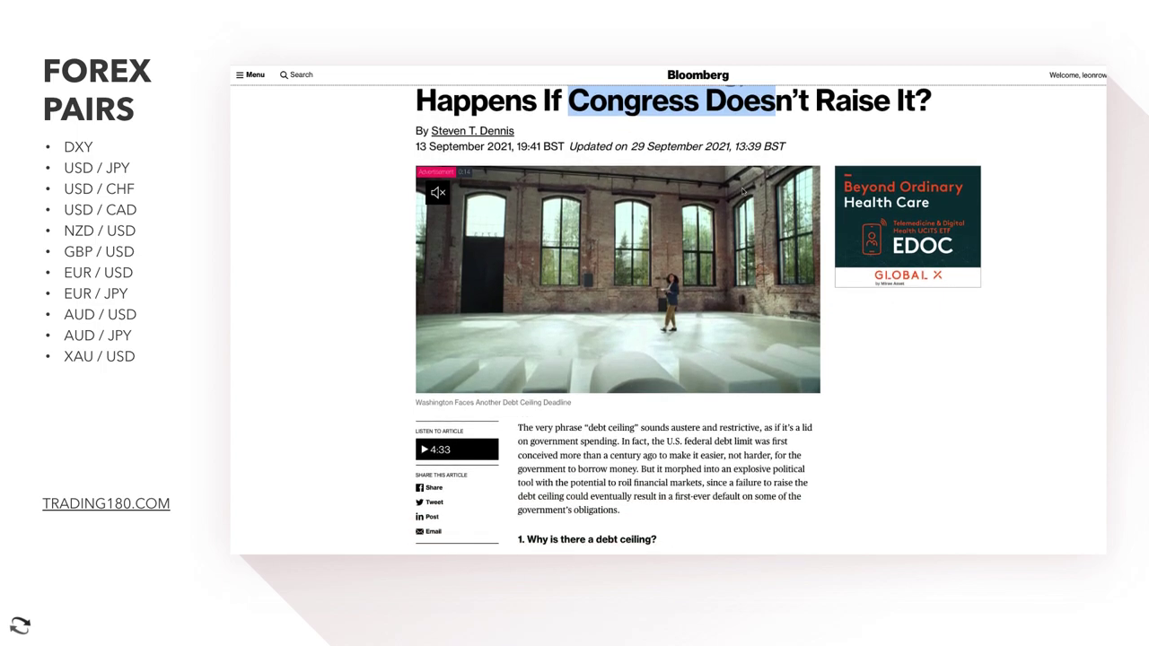
drag(528, 310, 718, 364)
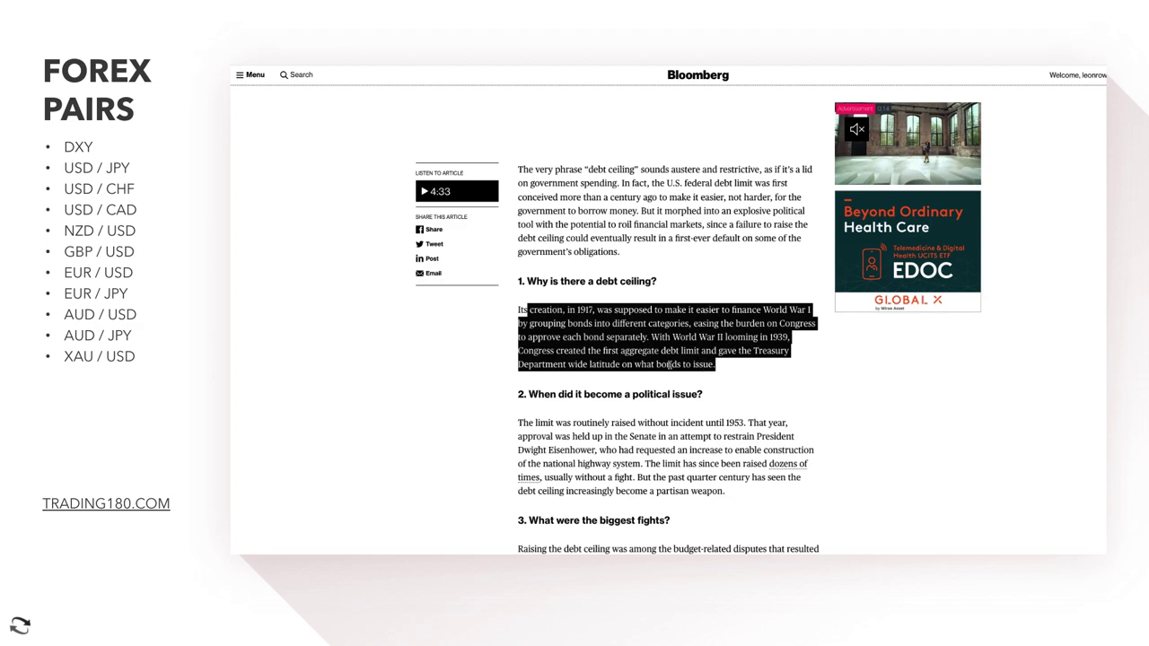
scroll(691, 378, up, 2)
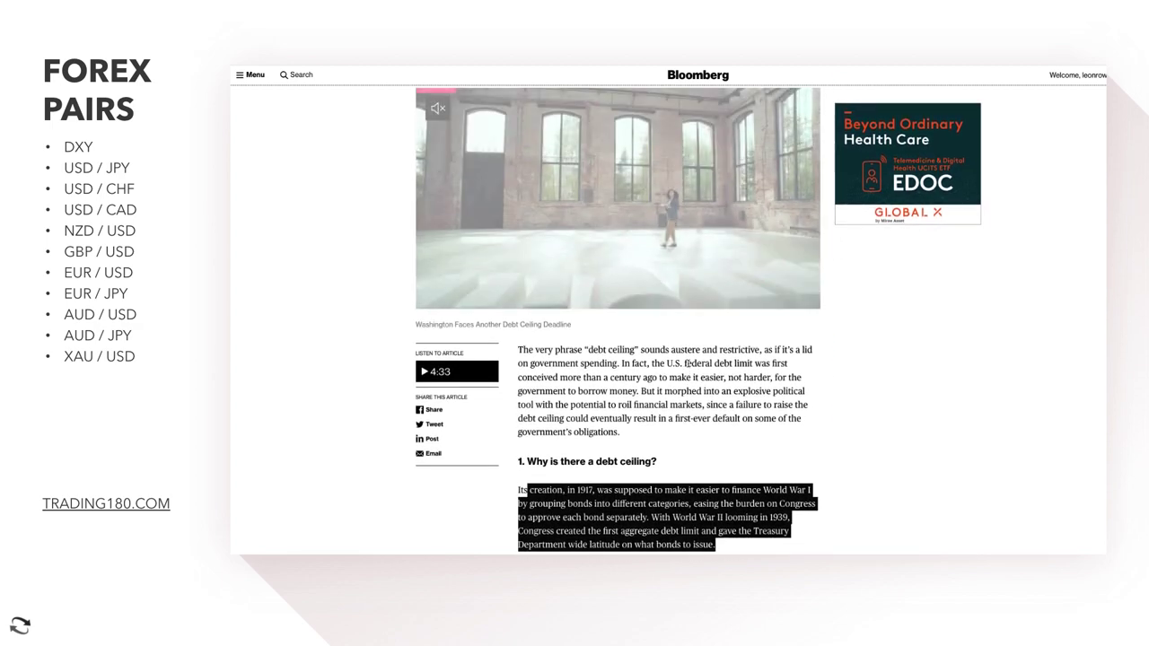
scroll(688, 329, up, 1)
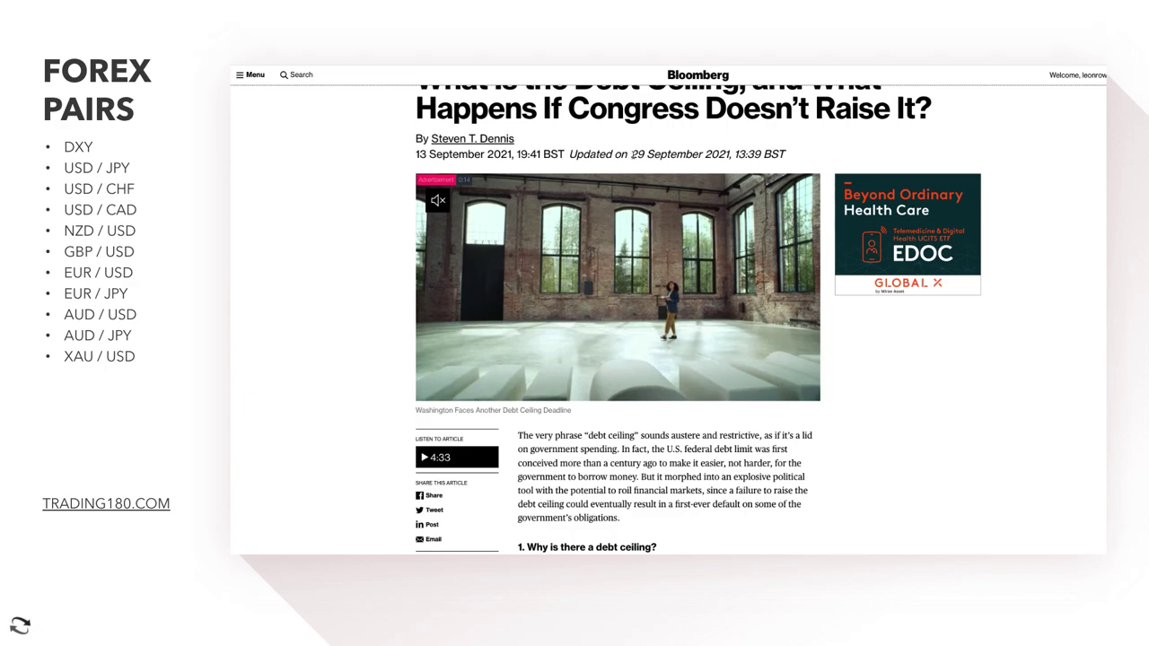
scroll(643, 150, up, 2)
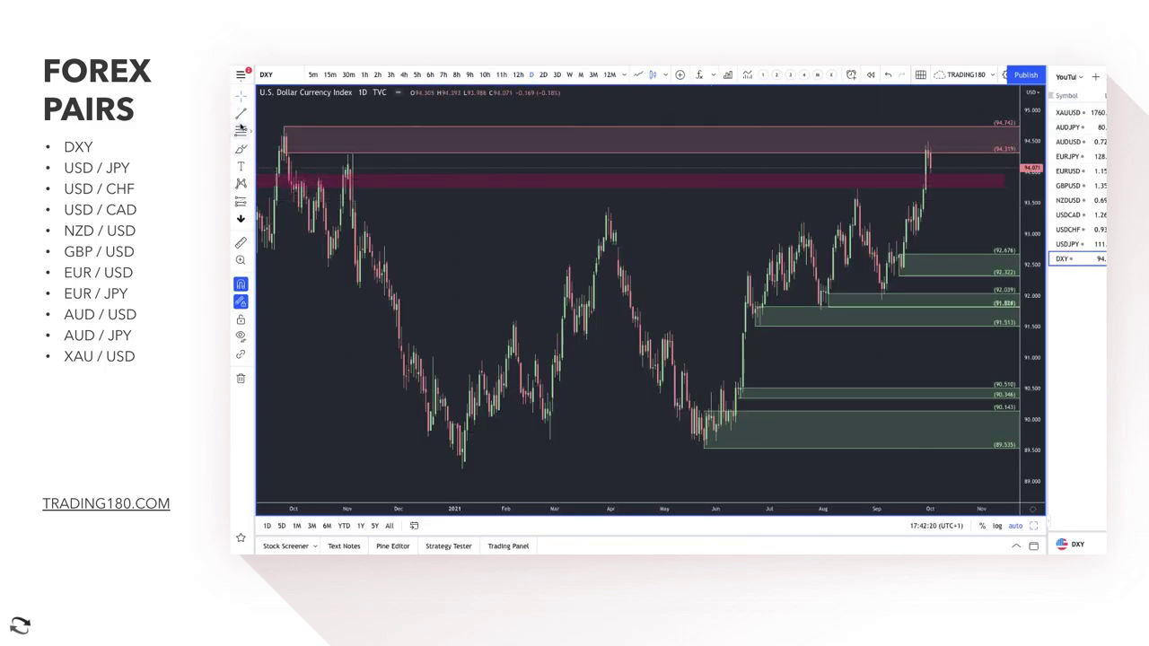
Circle the latest DXY highs inside the 94.319–94.742 supply zone with the brush
click(241, 149)
mouse_move(928, 162)
mouse_down()
mouse_move(945, 148)
mouse_move(930, 165)
mouse_move(922, 146)
mouse_up()
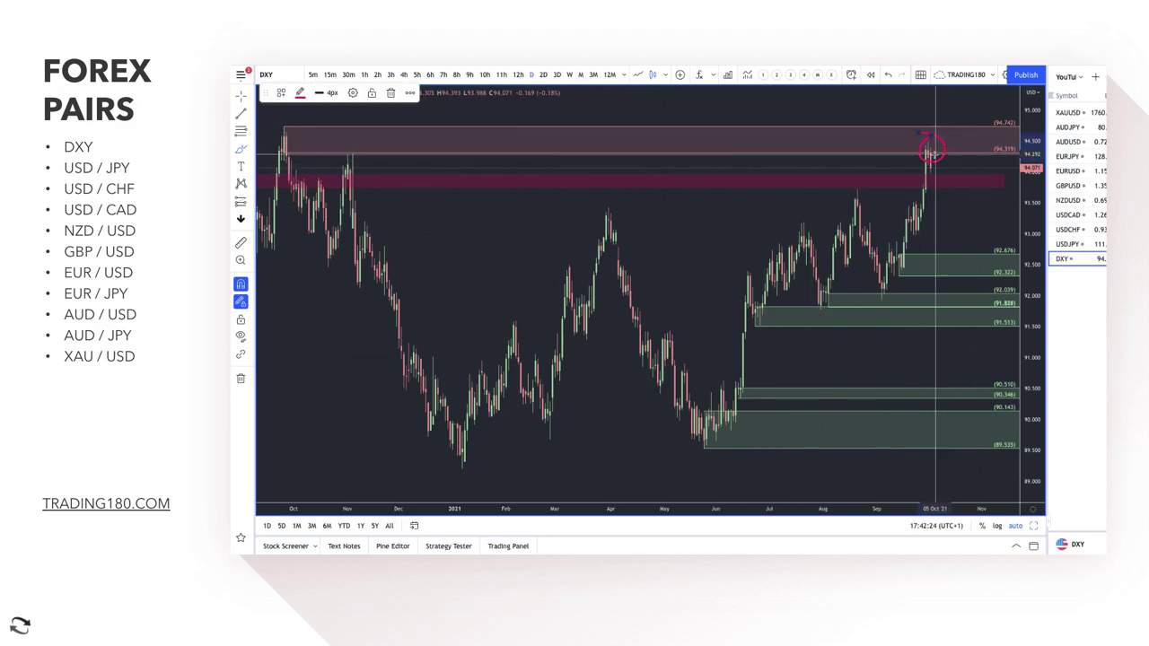
Mark a zone from 93.480 to 92.992 at the late-September DXY candles and apply the 2. DEMAND template
scroll(964, 148, down, 3)
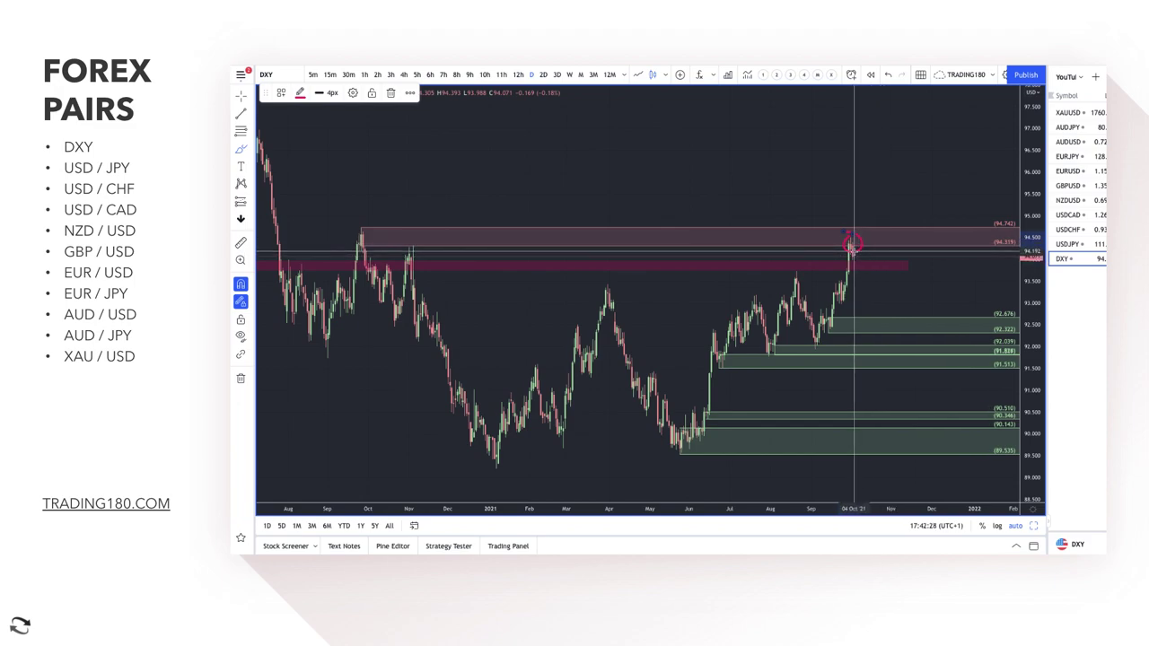
click(238, 132)
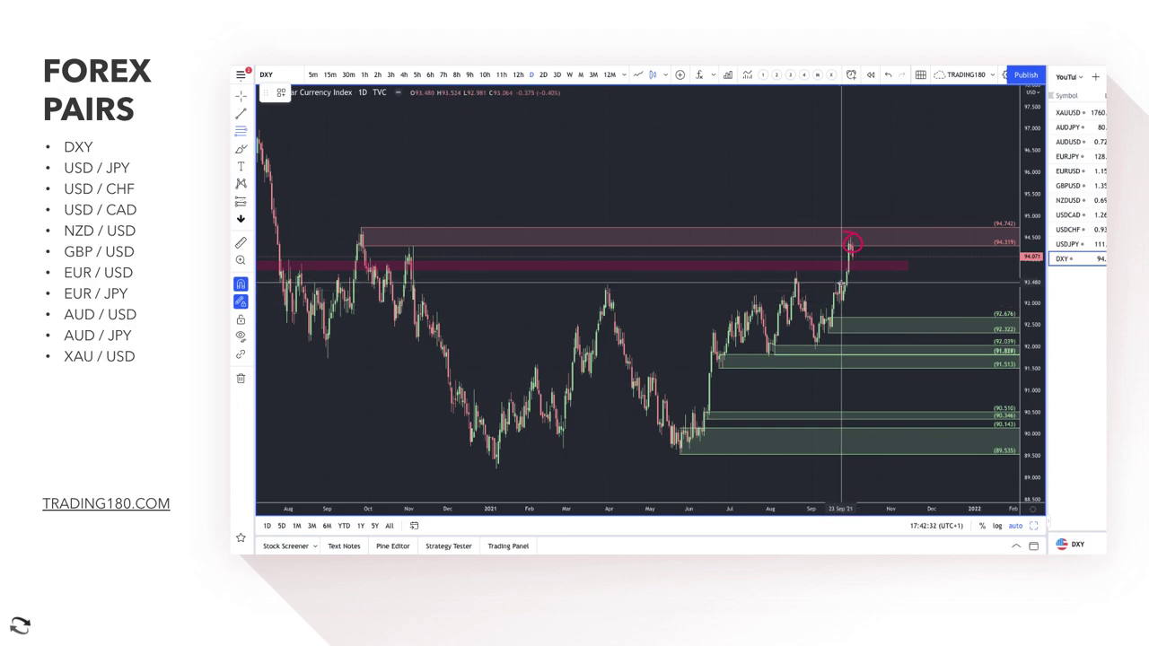
click(841, 278)
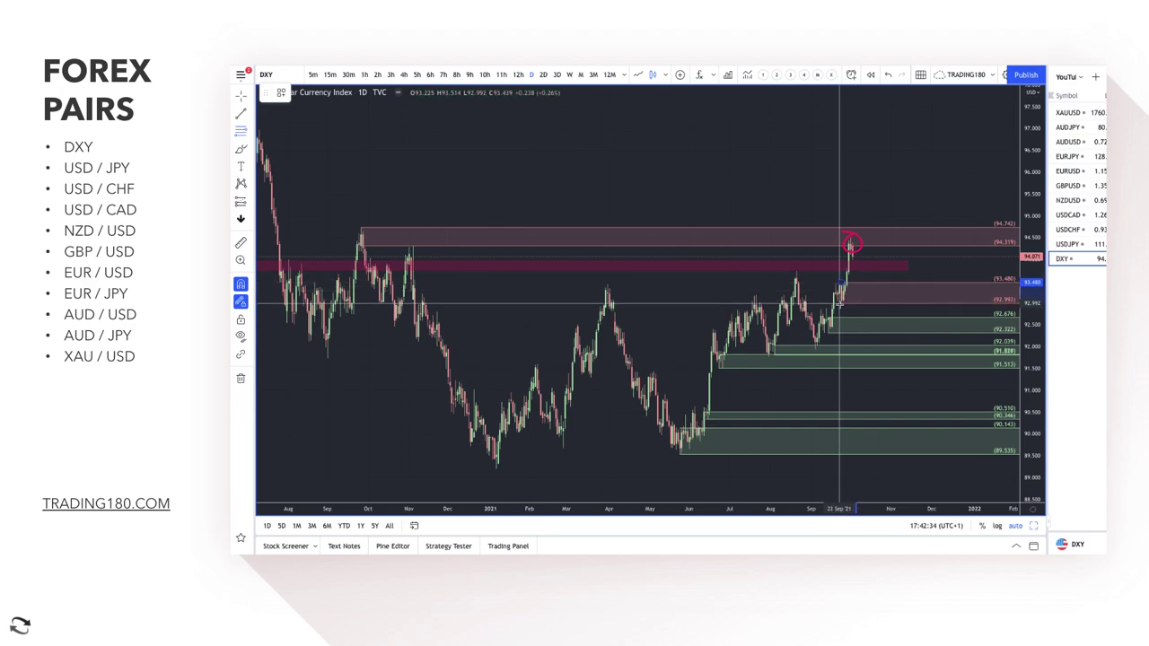
click(840, 302)
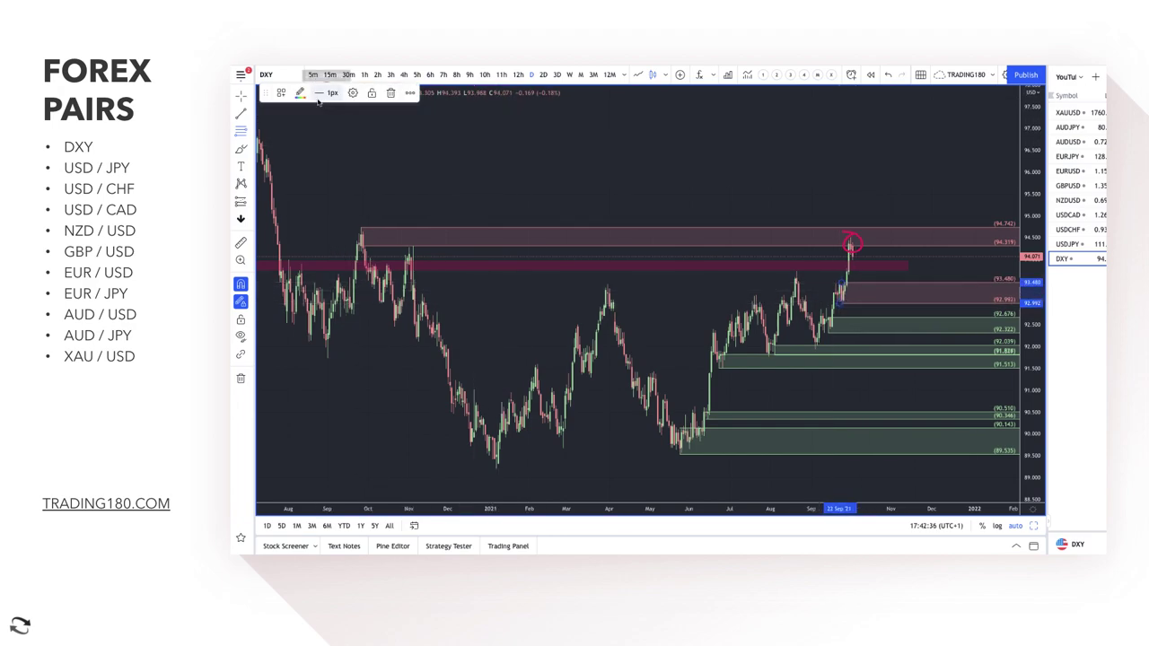
click(281, 93)
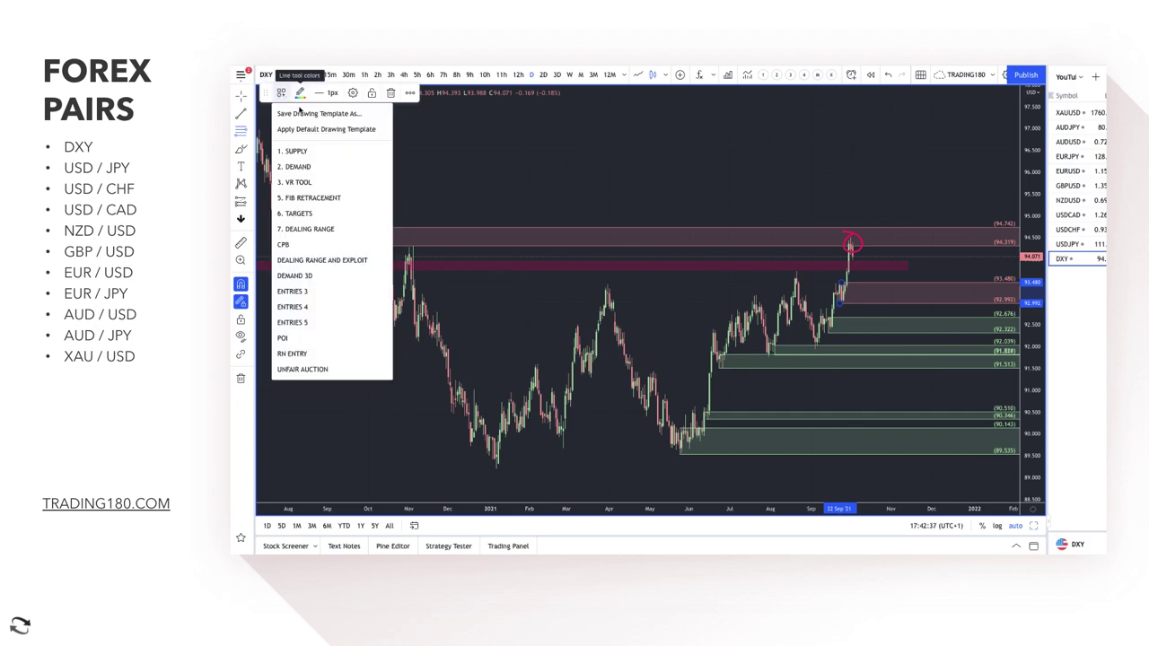
click(313, 168)
Brush a curved arrow from the current DXY price down into the 93.480–92.992 demand zone and back up
scroll(660, 231, up, 5)
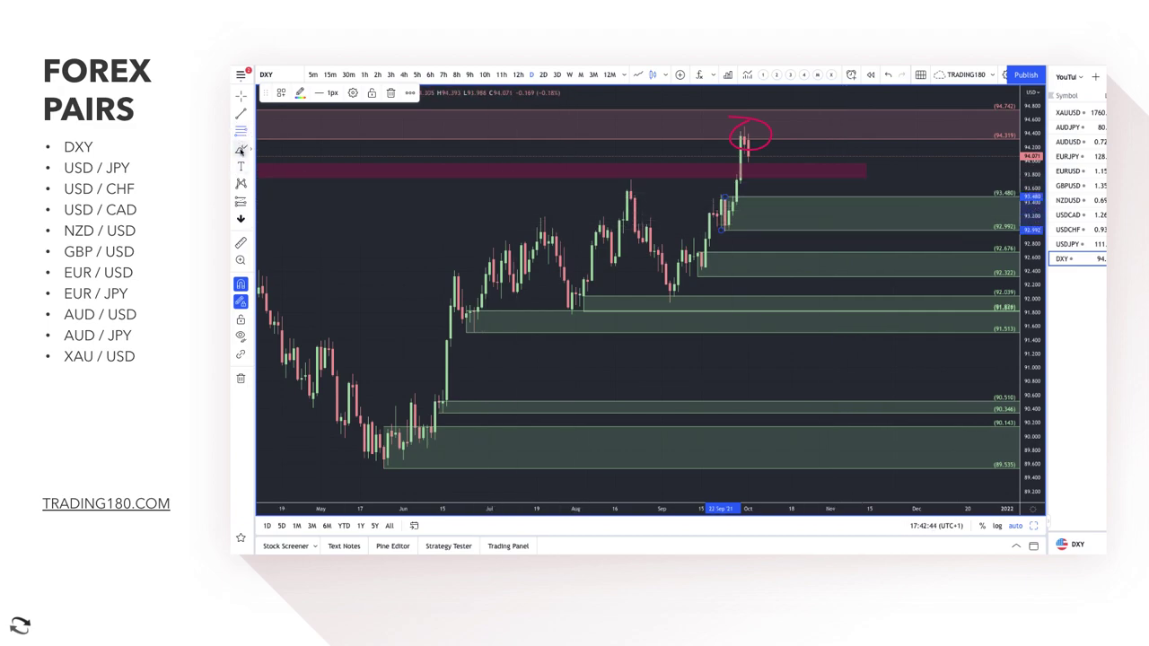
click(760, 180)
mouse_move(747, 157)
mouse_down()
mouse_move(787, 227)
mouse_move(806, 206)
mouse_up()
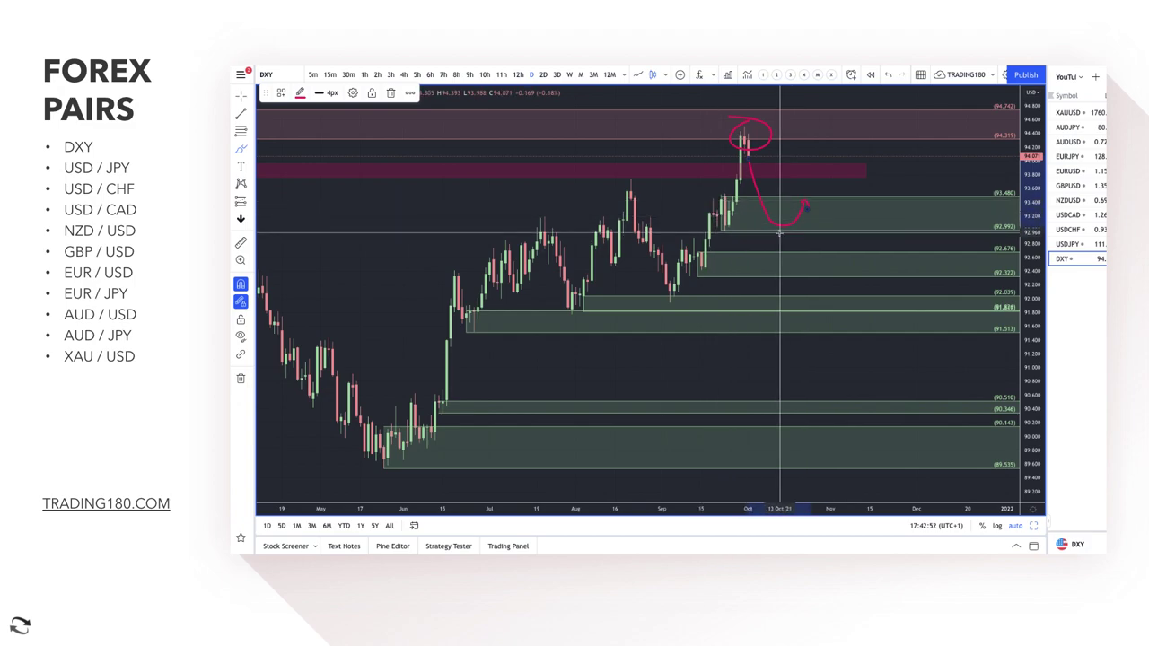
scroll(785, 148, down, 2)
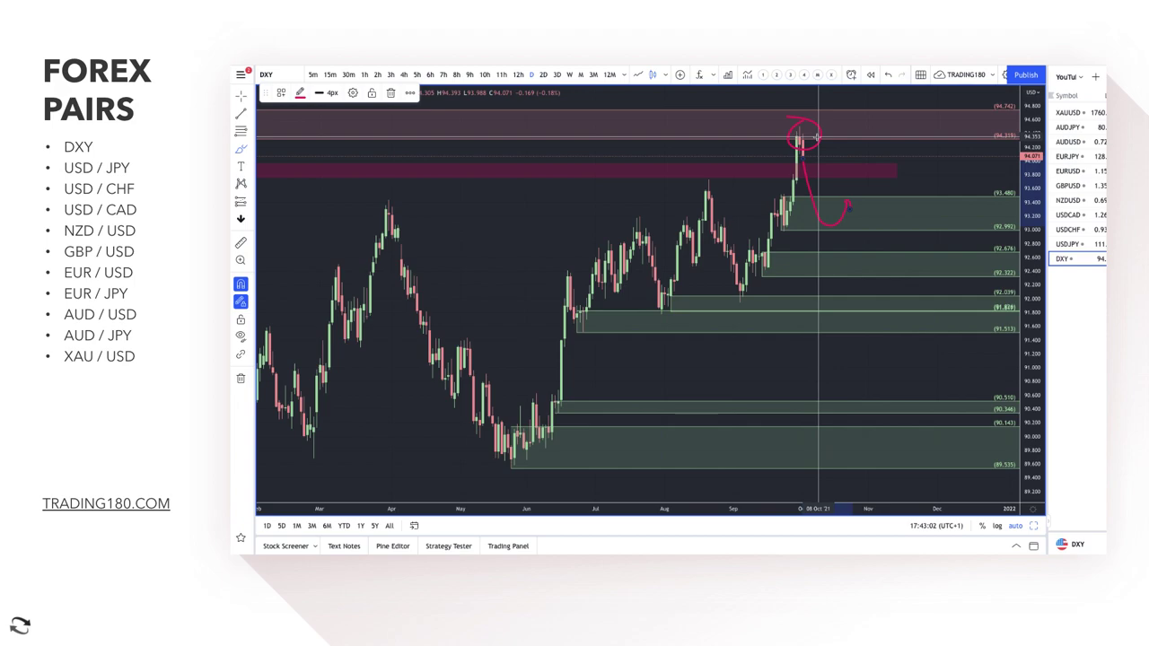
mouse_move(857, 169)
mouse_down()
mouse_move(910, 290)
mouse_move(931, 406)
mouse_move(936, 377)
mouse_up()
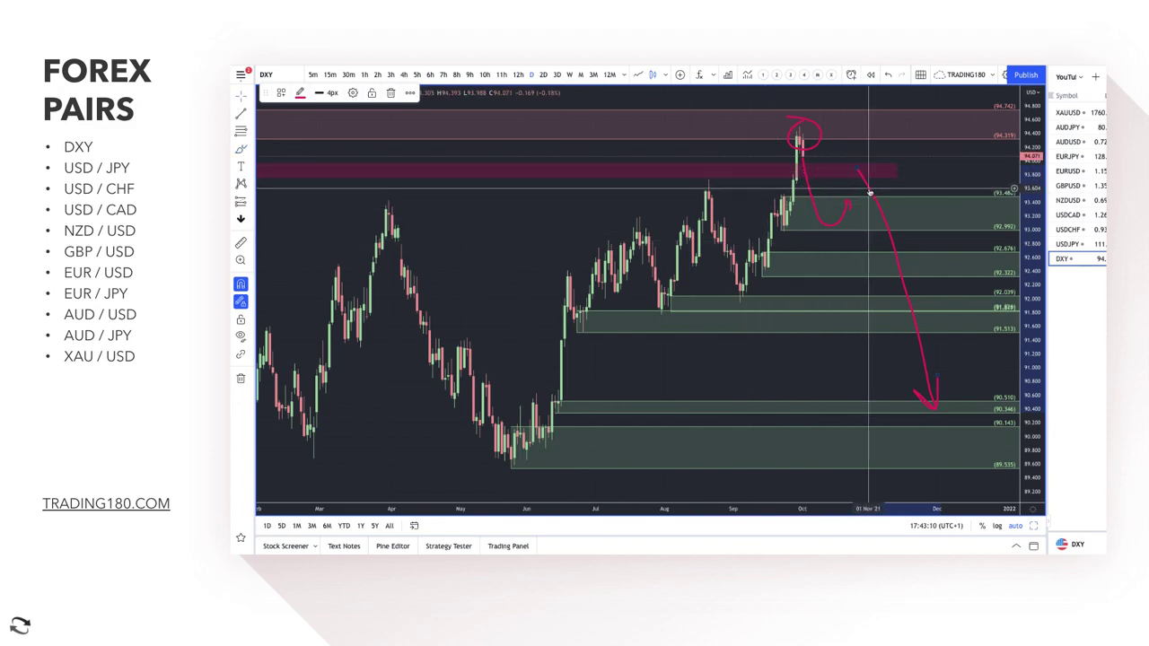
key(Delete)
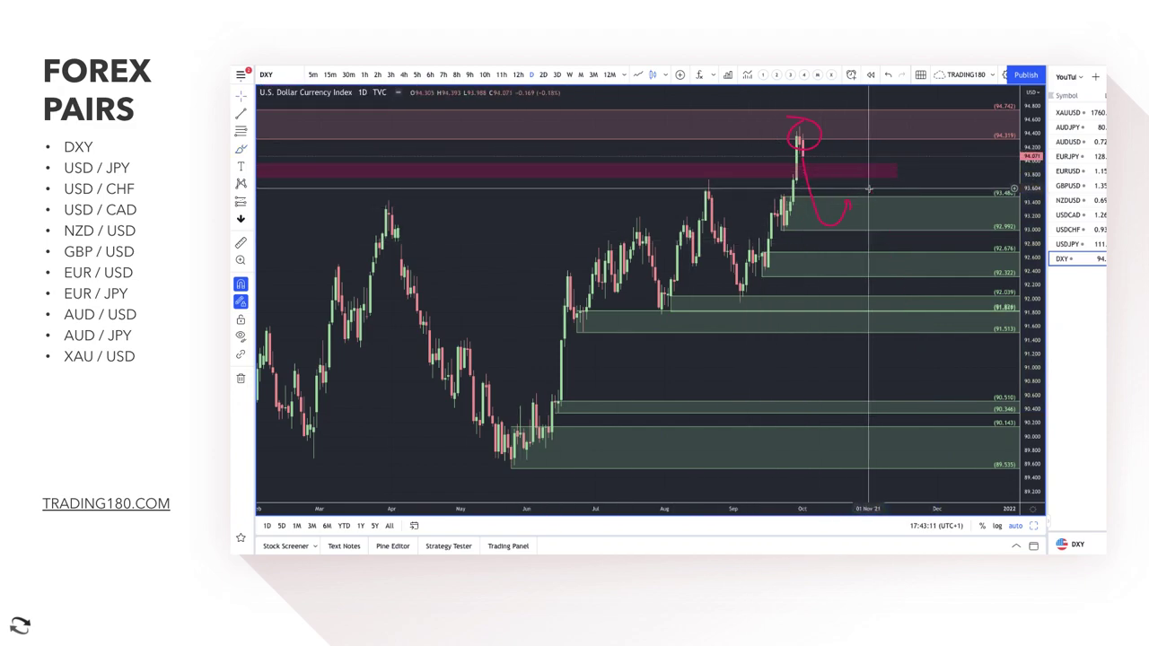
Brush two curved bounce arrows, one at the 92.676–92.322 demand zone and one at the zone starting at 92.039
click(241, 150)
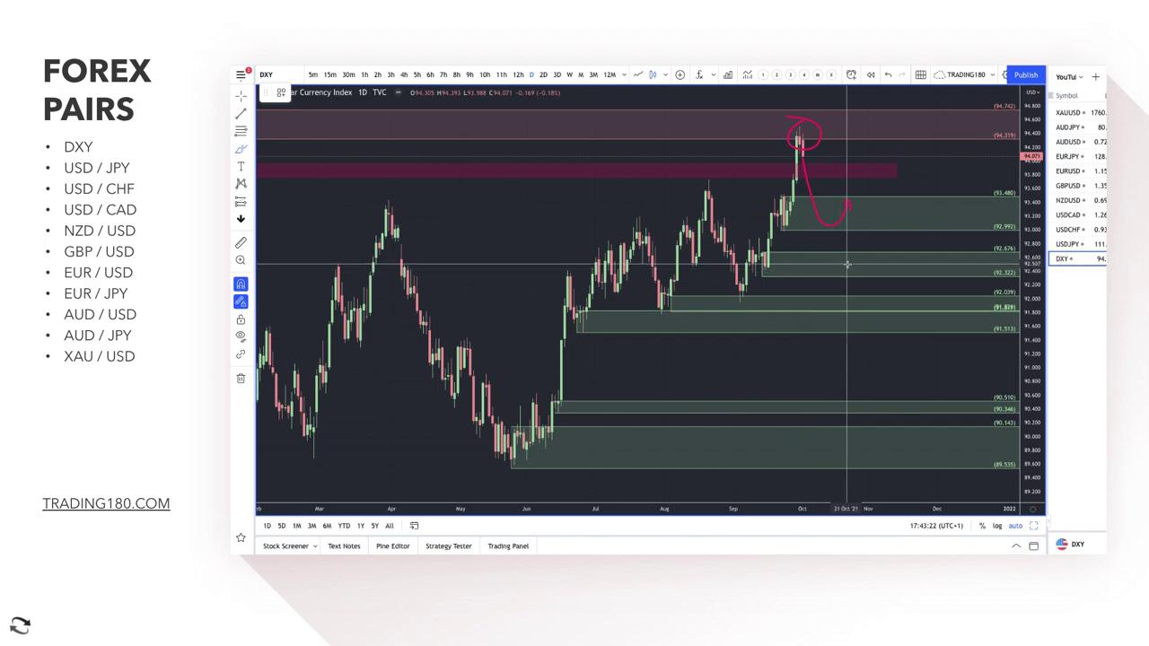
mouse_move(834, 251)
mouse_down()
mouse_move(872, 266)
mouse_move(913, 244)
mouse_up()
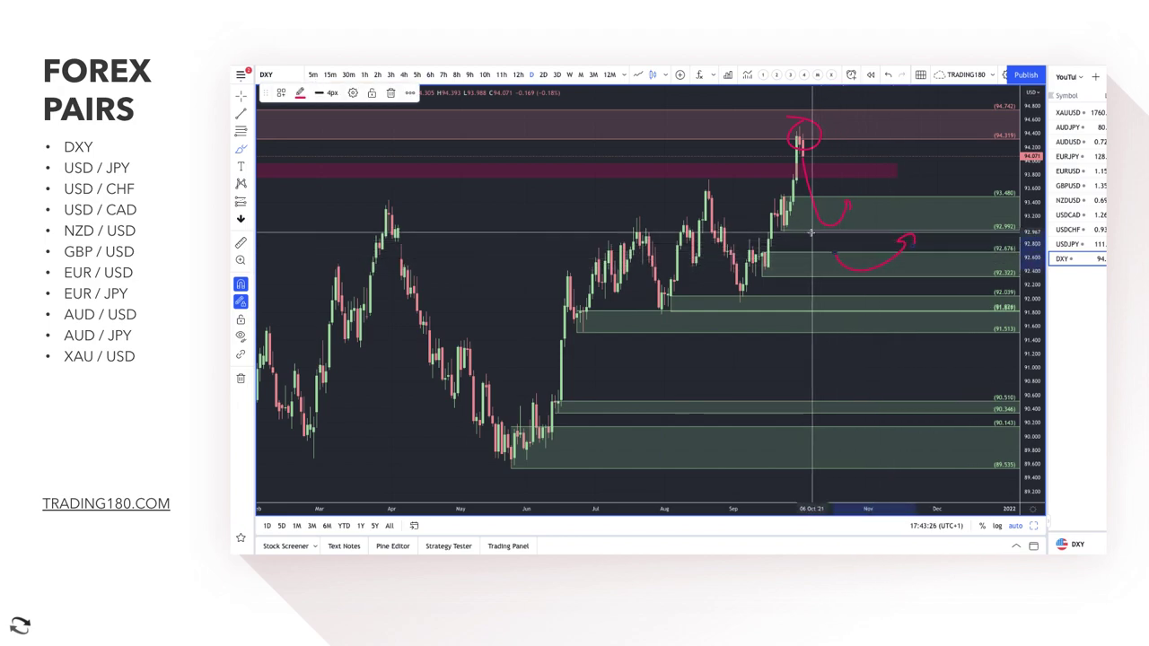
mouse_move(842, 286)
mouse_down()
mouse_move(877, 302)
mouse_move(903, 286)
mouse_up()
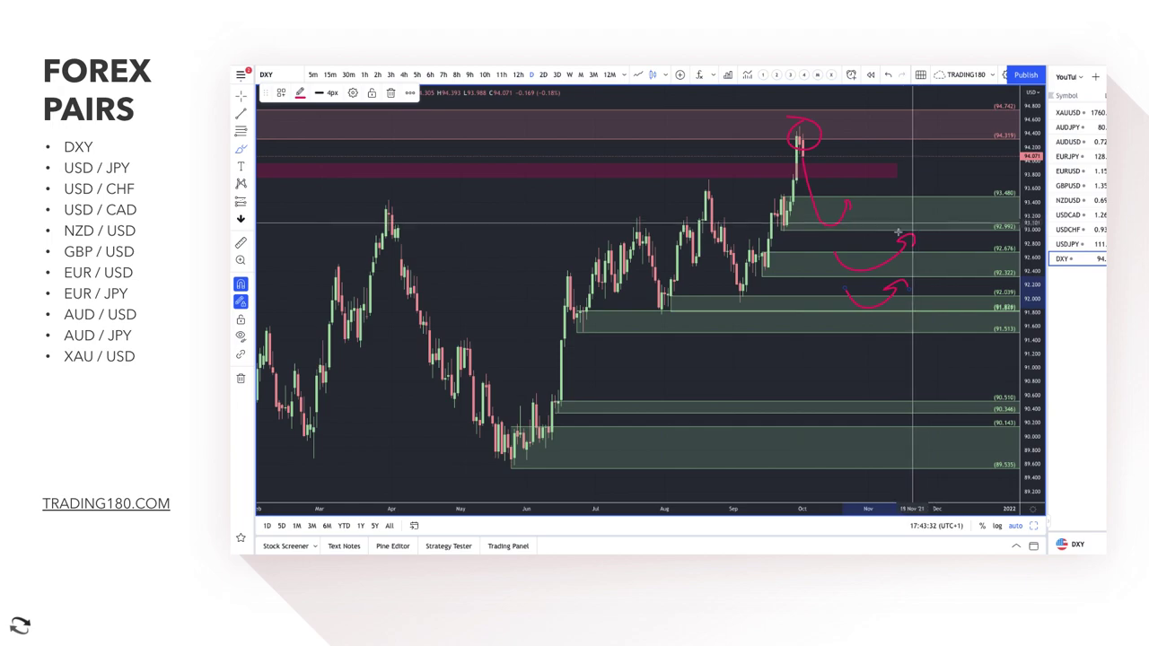
Circle the DXY high near October 2020 that starts the supply zone and the July 2020 price area before the steep drop
scroll(781, 252, down, 3)
scroll(772, 240, down, 2)
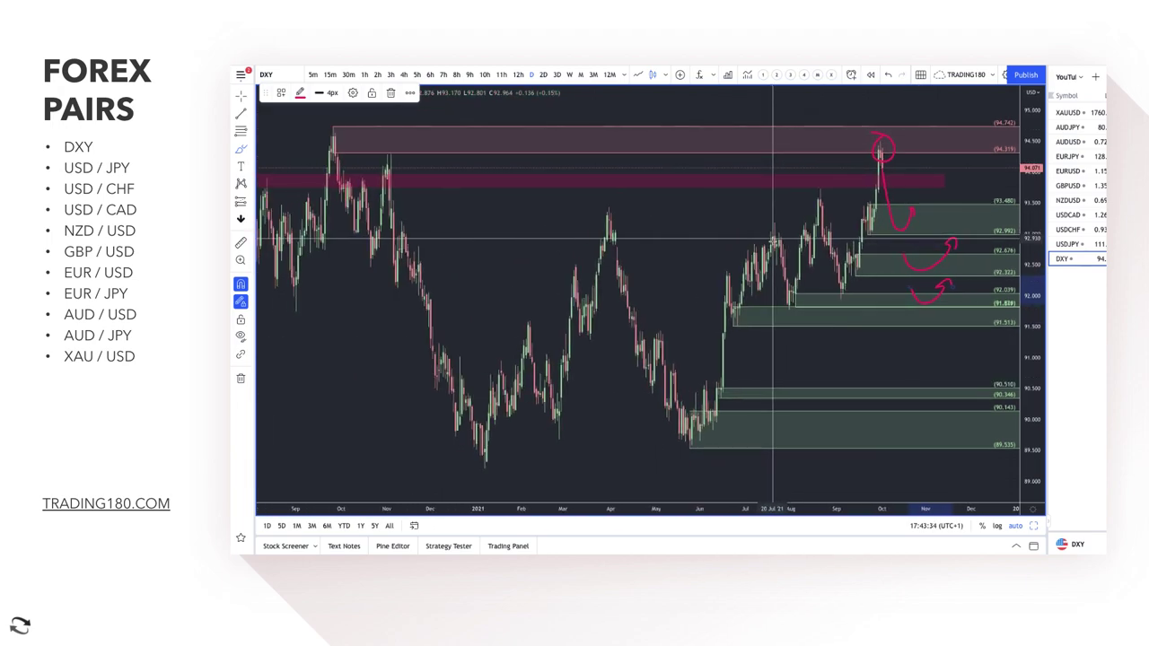
scroll(772, 240, down, 3)
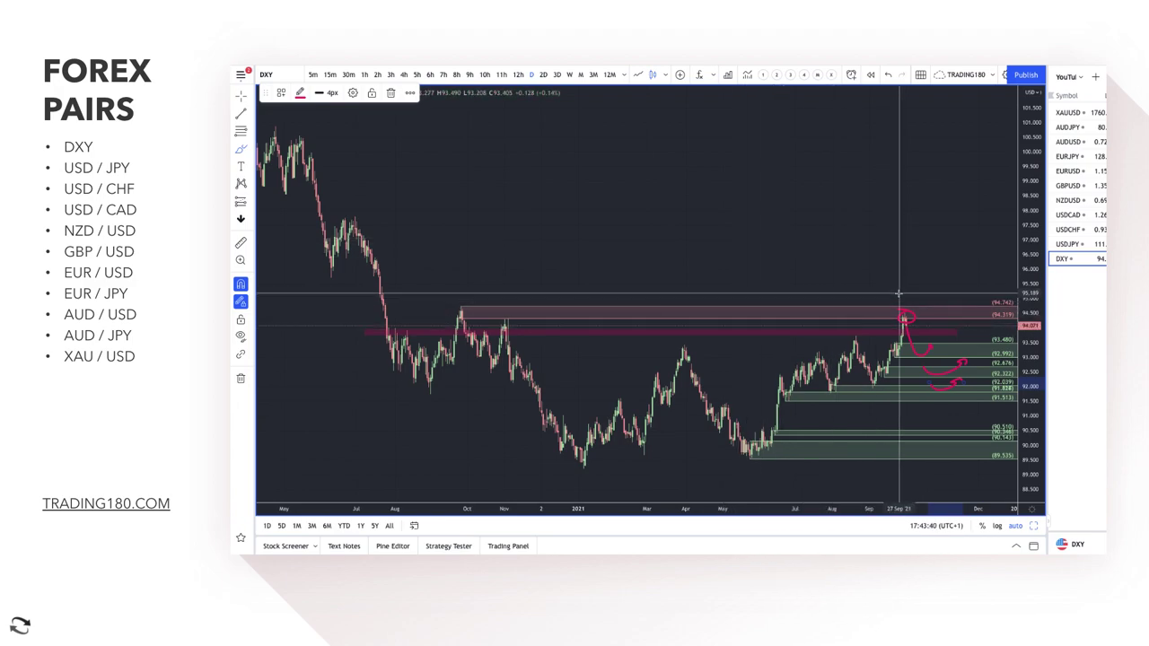
mouse_move(471, 319)
mouse_down()
mouse_move(470, 333)
mouse_move(459, 304)
mouse_up()
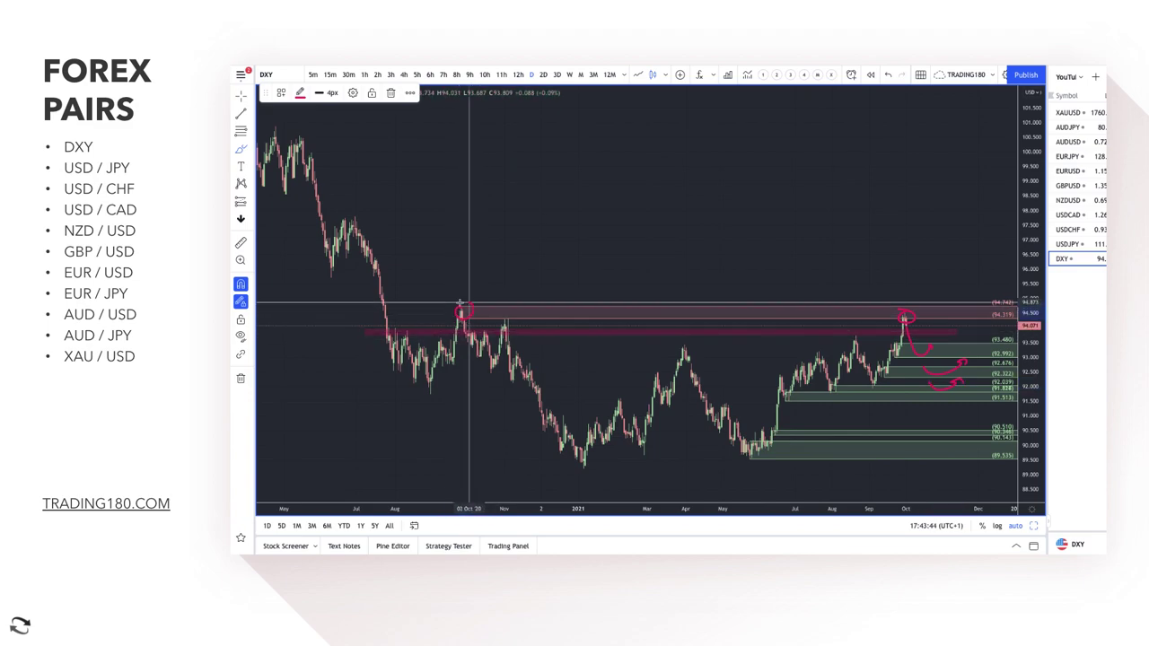
drag(374, 256, 375, 250)
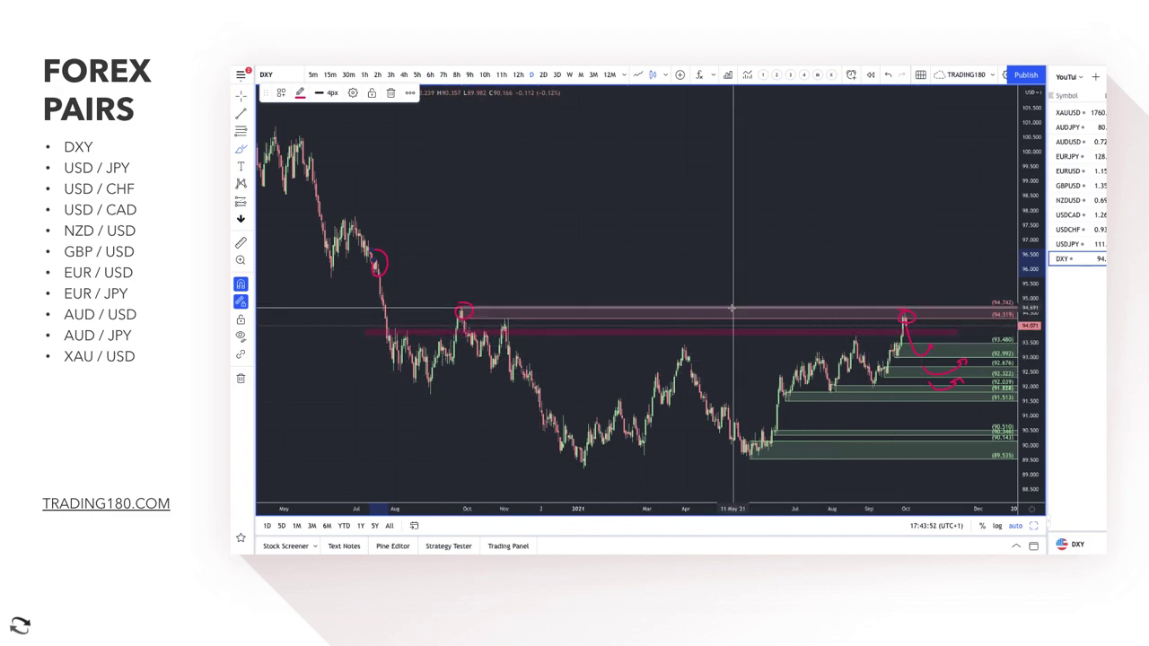
mouse_move(508, 297)
mouse_down()
mouse_move(459, 310)
mouse_move(457, 455)
mouse_move(597, 467)
mouse_up()
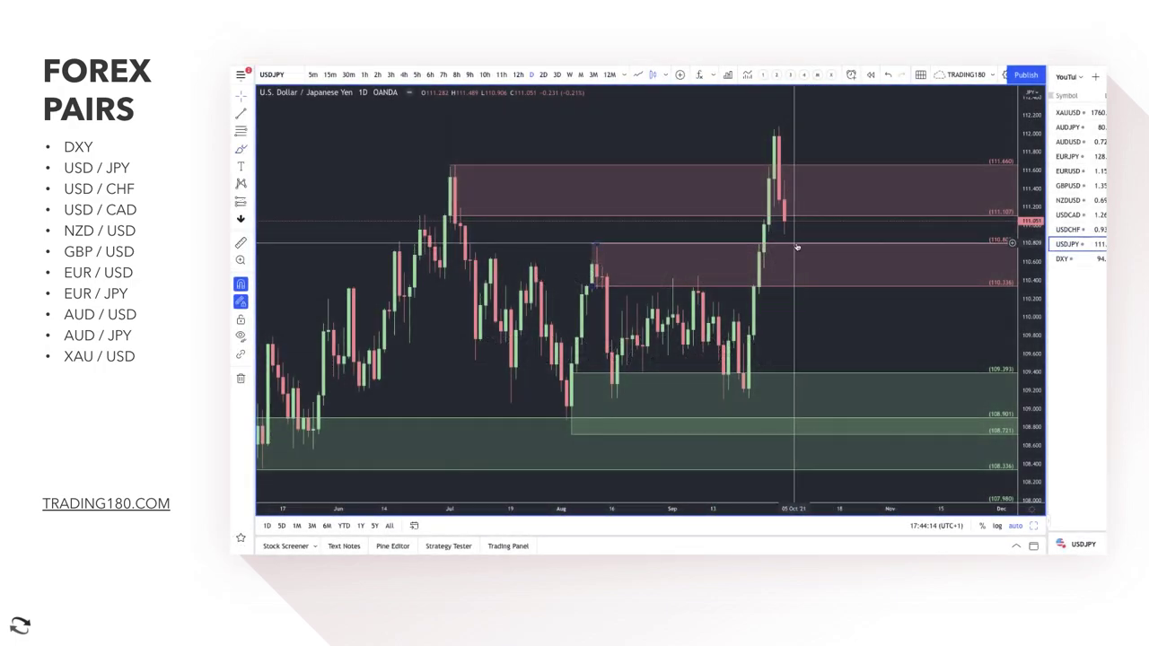
Delete the 111.107–111.660 supply zone and the supply zone beneath it from the USDJPY chart
key(Delete)
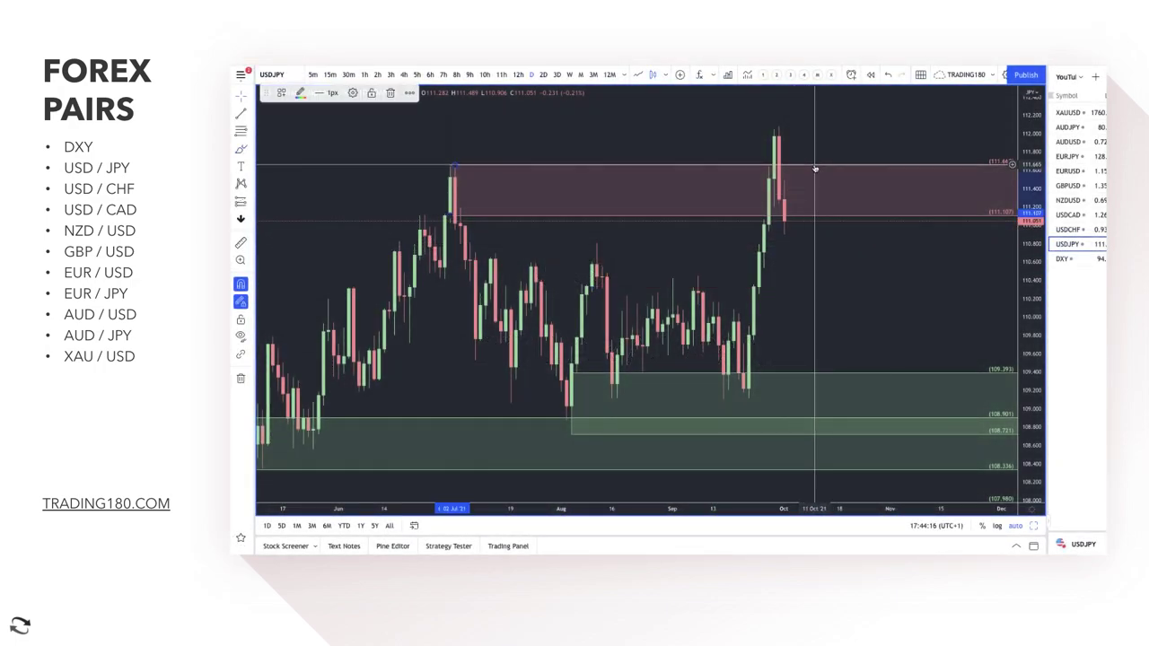
key(Delete)
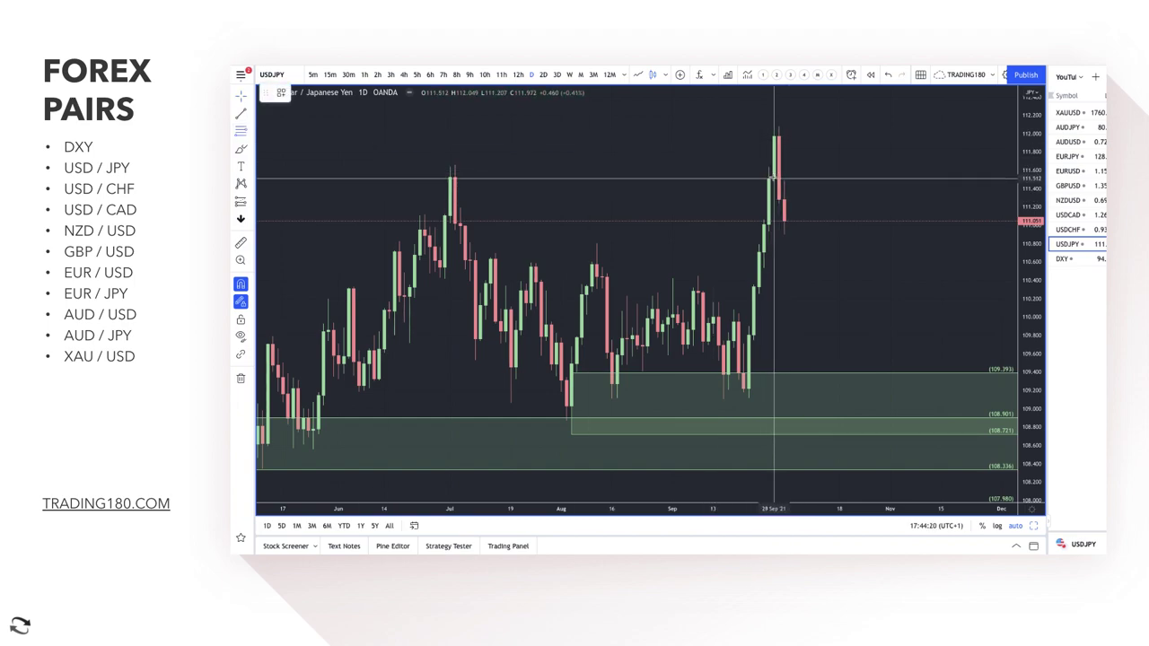
Draw a zone from 111.512 to 112.080 at the late-September USDJPY high and apply the 1. SUPPLY template
drag(772, 178, 777, 125)
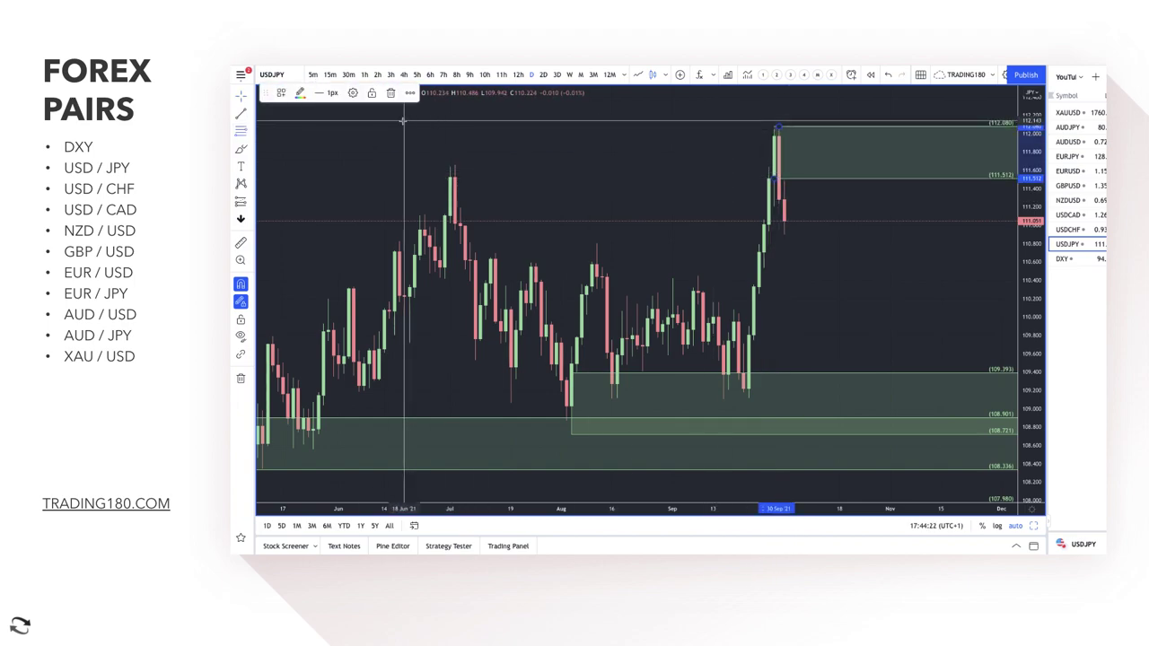
click(281, 93)
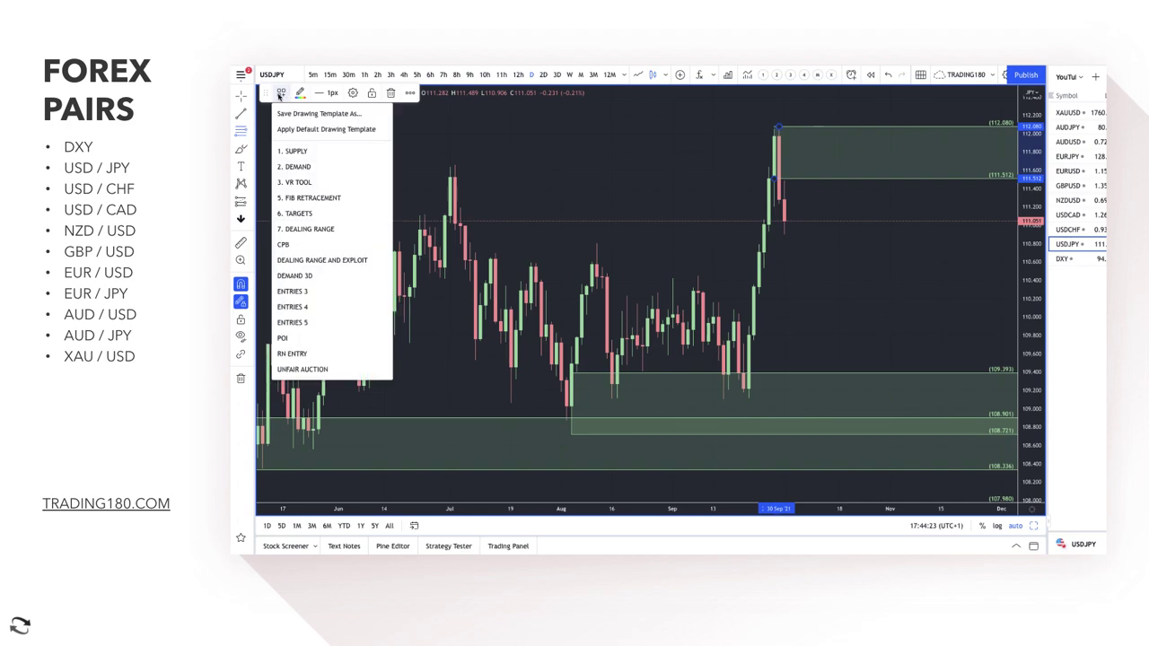
click(317, 154)
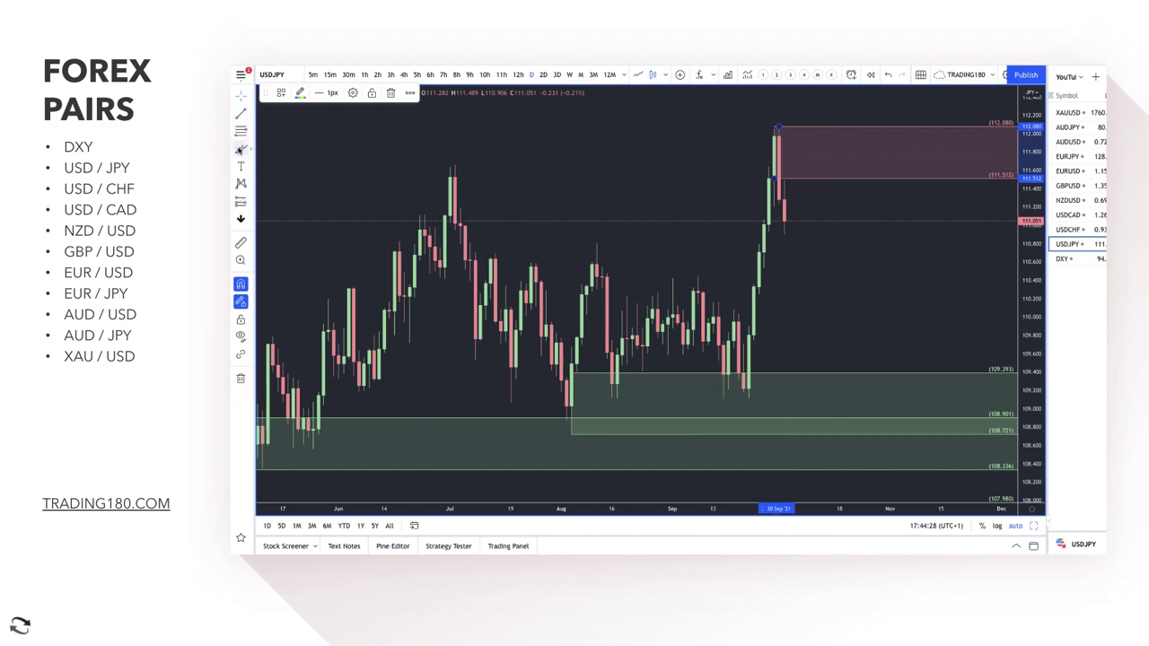
Brush a zigzag arrow from the USDJPY price through the new supply zone and back, plus two horizontal lines near the current price
click(629, 257)
mouse_move(785, 219)
mouse_down()
mouse_move(802, 155)
mouse_move(817, 163)
mouse_move(840, 104)
mouse_move(879, 229)
mouse_move(920, 166)
mouse_move(906, 184)
mouse_up()
drag(792, 237, 919, 237)
drag(803, 201, 899, 201)
Brush a curved arrow from the USDJPY price down into the 109.393 demand zone and back up, plus a shorter downward arrow
mouse_move(780, 238)
mouse_down()
mouse_move(816, 368)
mouse_move(849, 385)
mouse_move(898, 317)
mouse_up()
mouse_move(868, 329)
mouse_down()
mouse_move(896, 316)
mouse_move(905, 334)
mouse_up()
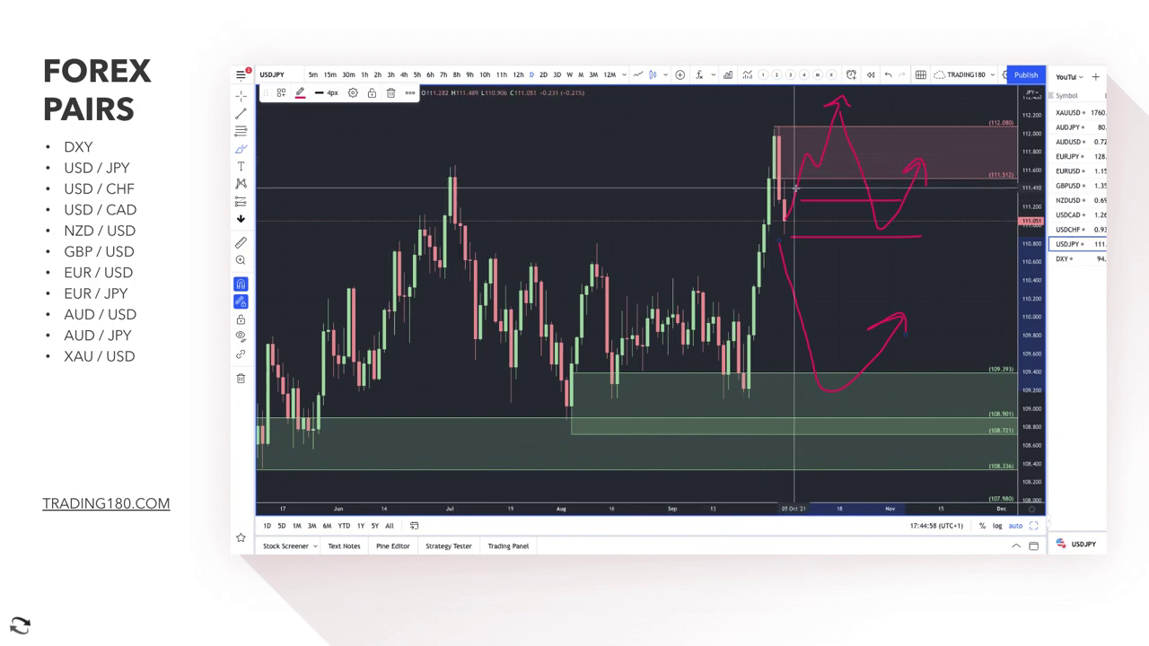
mouse_move(809, 236)
mouse_down()
mouse_move(825, 287)
mouse_move(849, 307)
mouse_up()
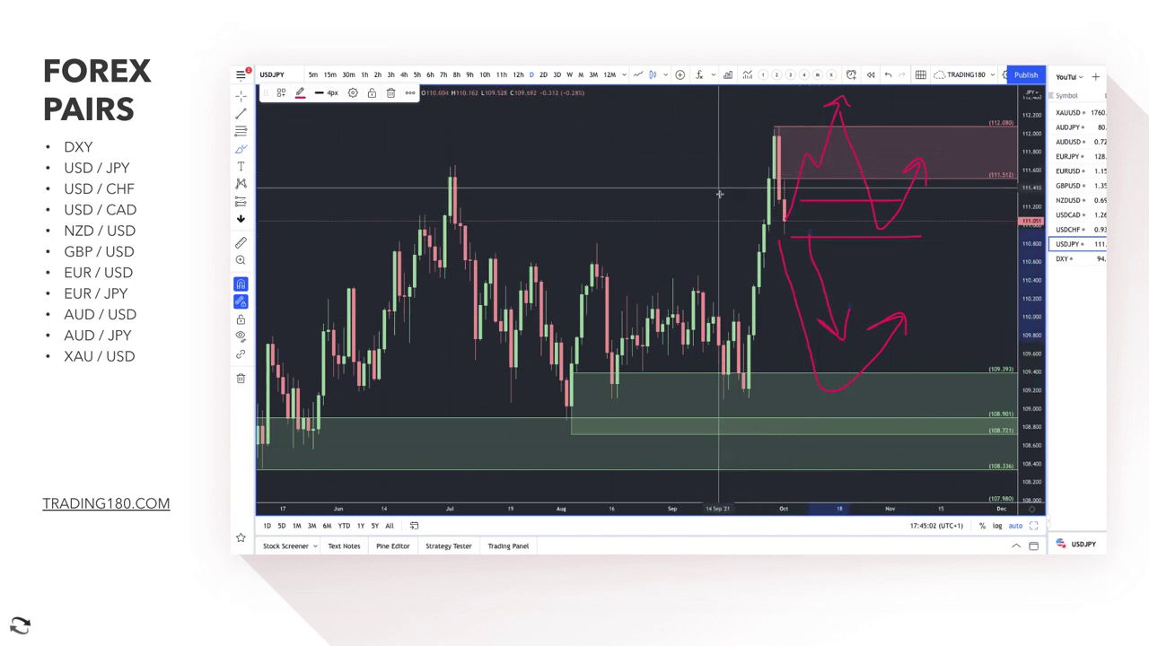
scroll(772, 164, down, 1)
scroll(772, 165, down, 3)
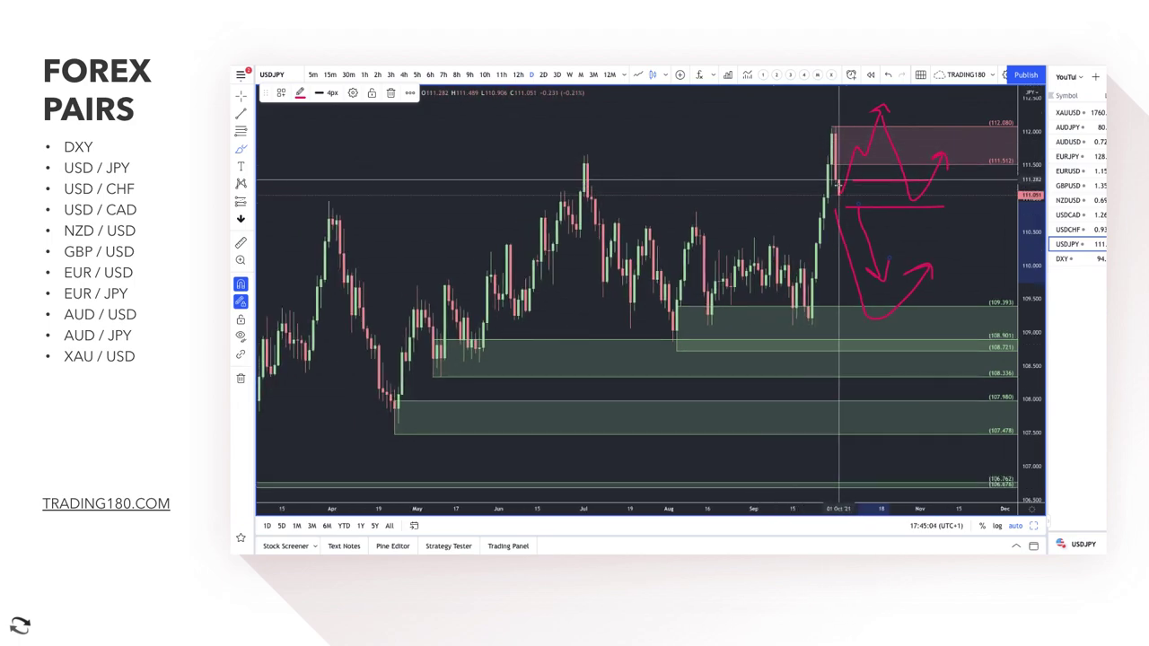
scroll(852, 167, up, 2)
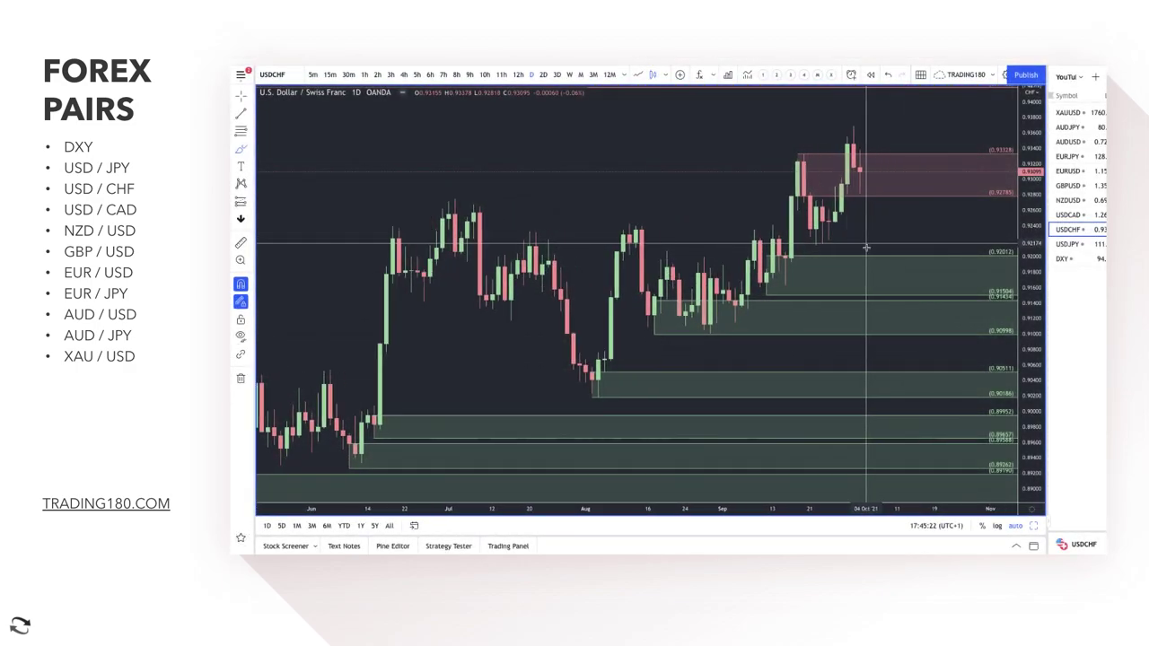
On the USDCHF chart, reposition the recent supply zone to span 0.92938 to 0.93684 at the late-September high
scroll(866, 246, up, 2)
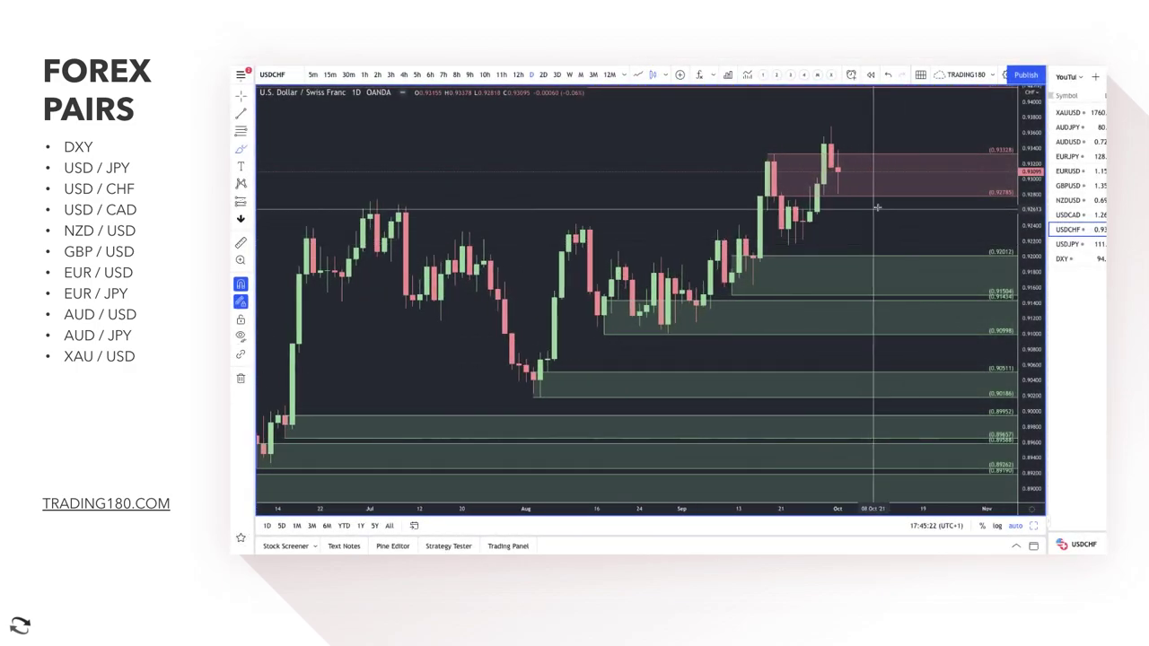
drag(773, 157, 828, 126)
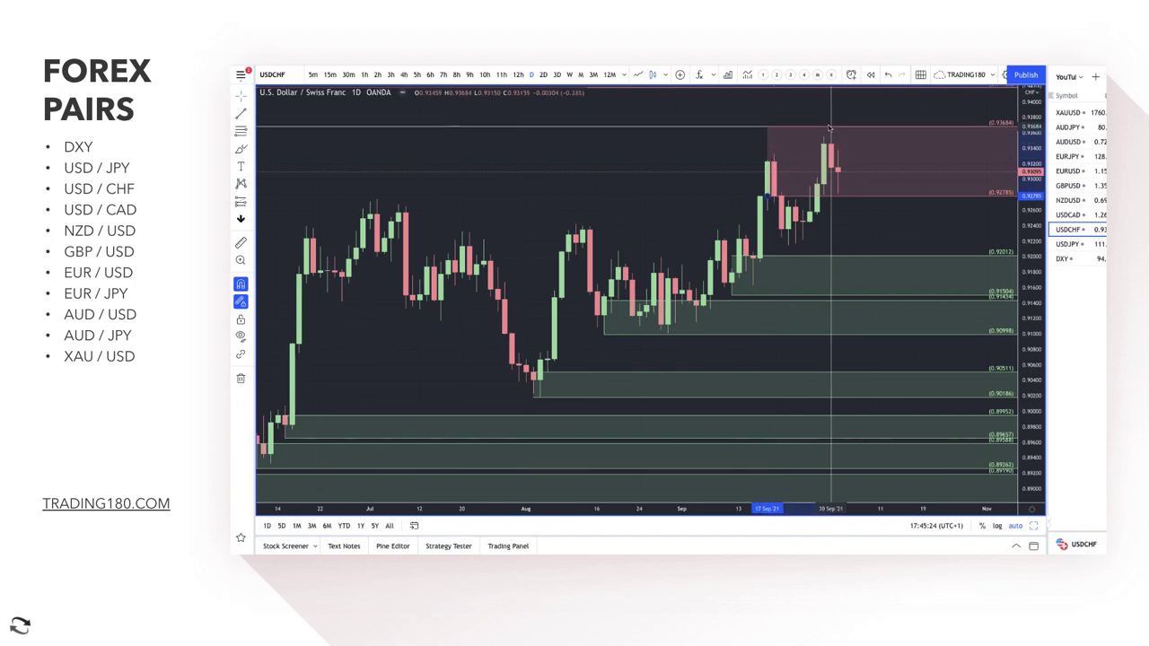
drag(769, 197, 828, 174)
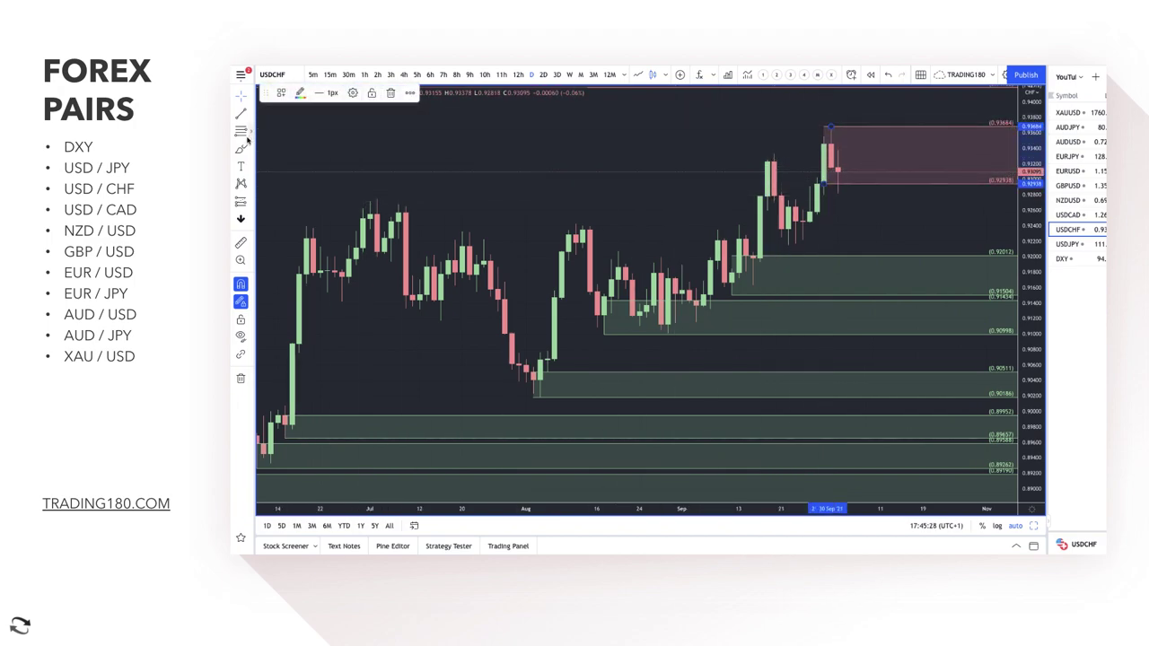
Draw a zone from 0.92156 to 0.92459 at the late-September USDCHF low and apply the 2. DEMAND template
scroll(705, 218, down, 8)
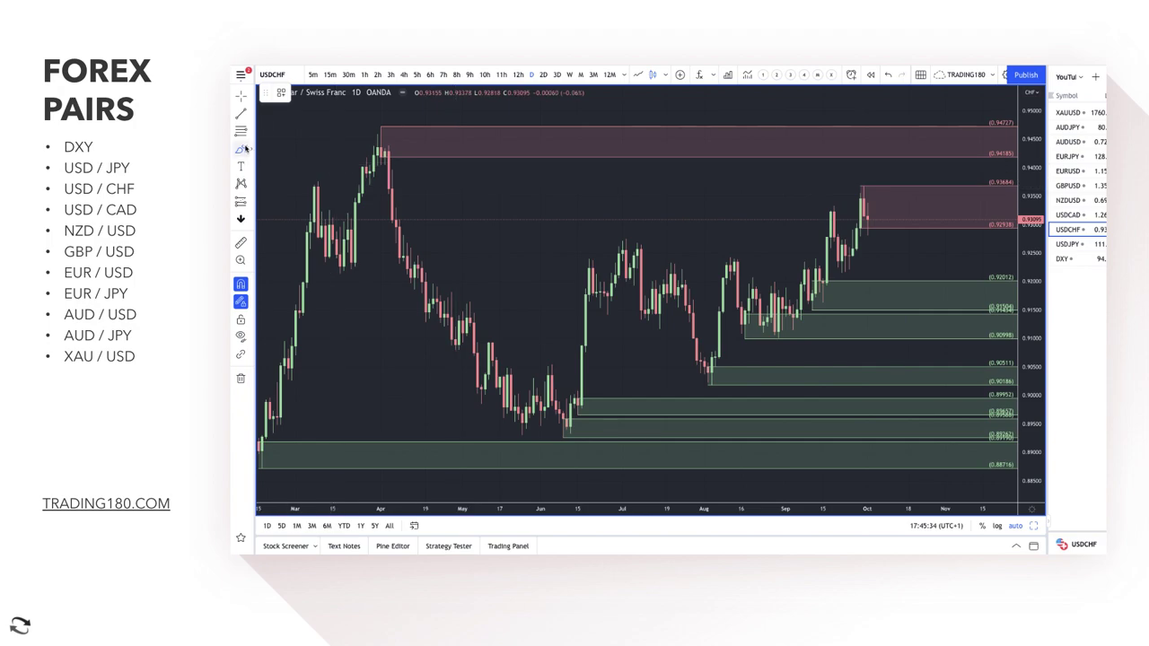
click(847, 254)
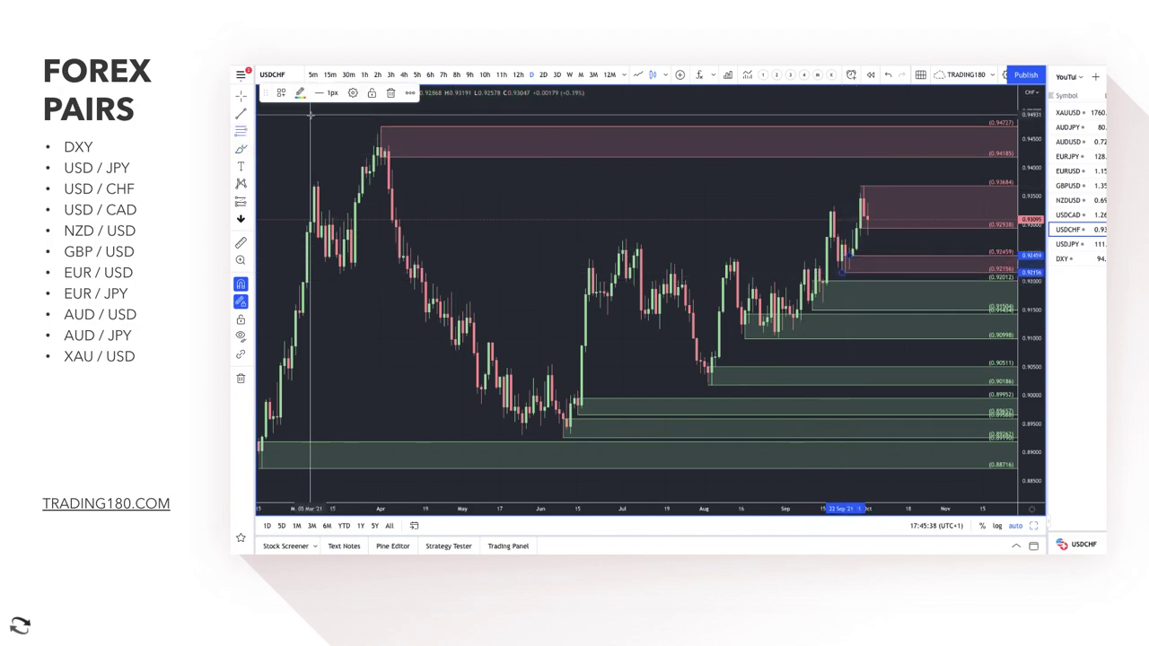
click(283, 96)
click(324, 167)
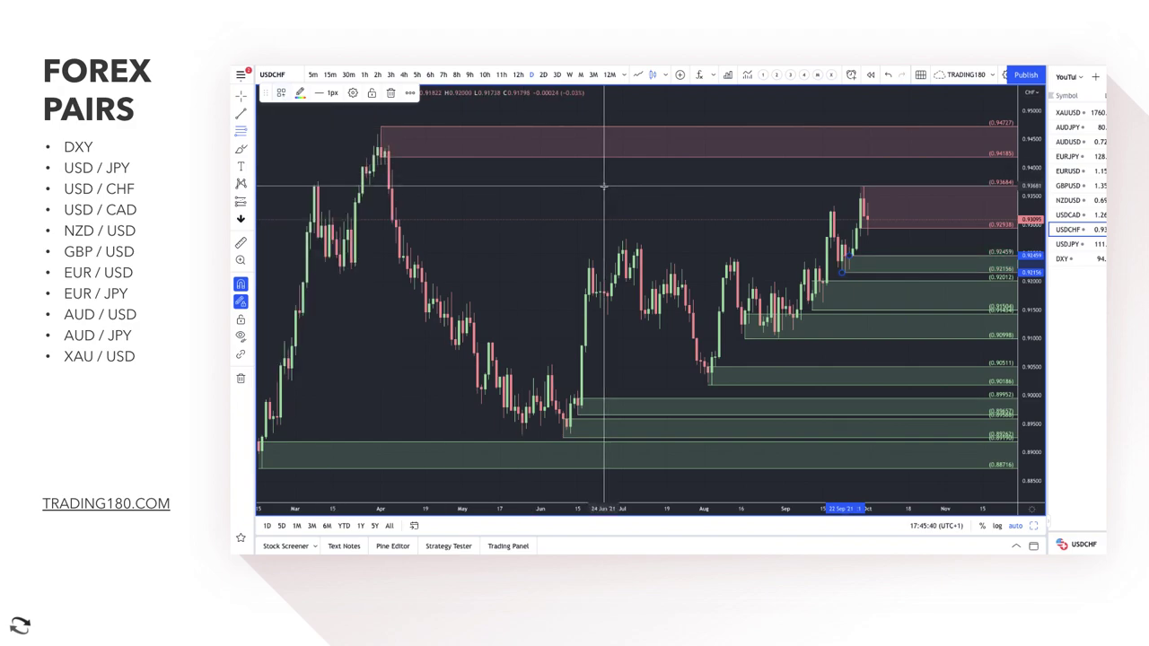
Brush a curved arrow from the USDCHF price down into the 0.92459–0.92156 demand zone and back up
click(239, 151)
mouse_move(872, 232)
mouse_down()
mouse_move(881, 260)
mouse_move(936, 236)
mouse_up()
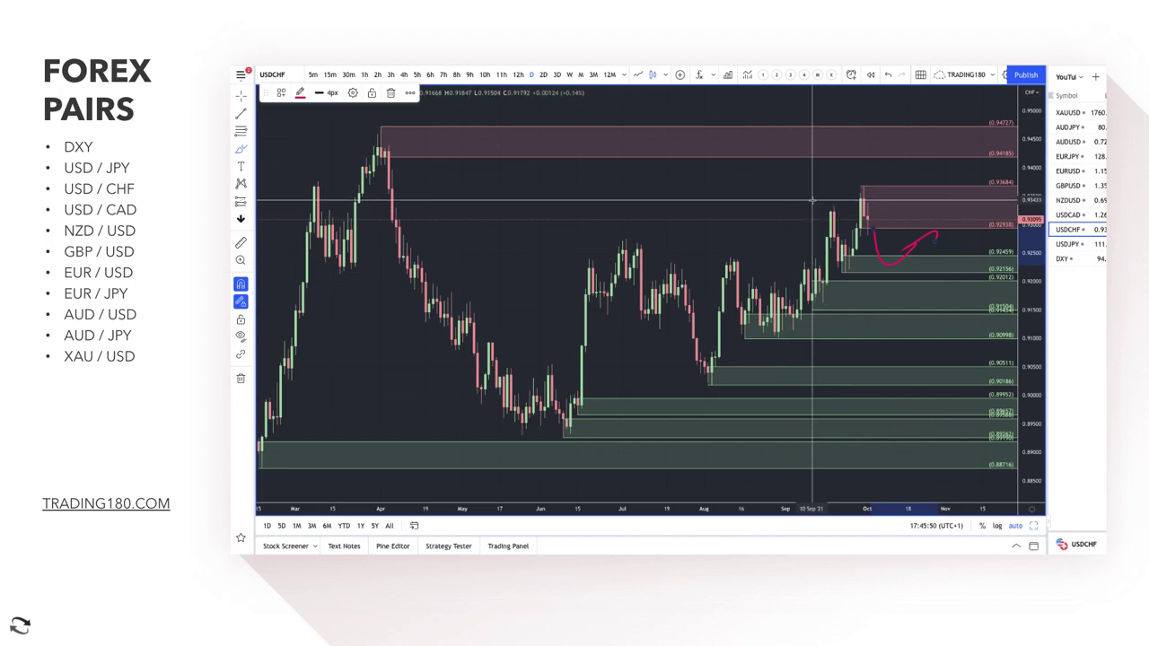
scroll(807, 207, up, 3)
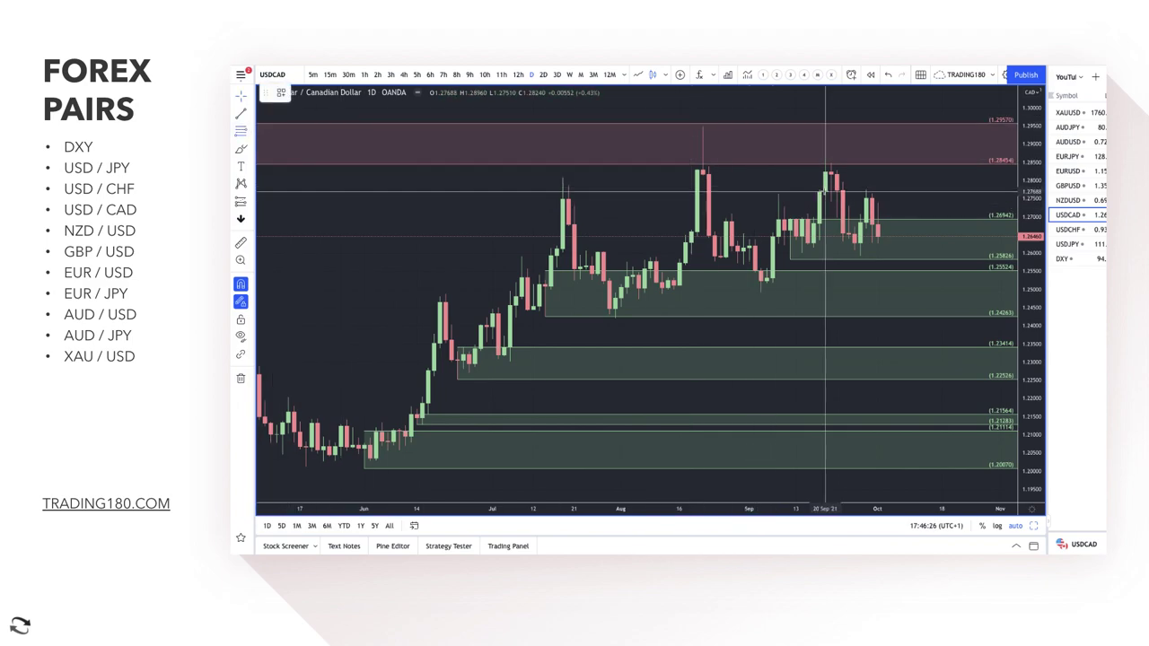
On the USDCAD chart, draw a zone from 1.27688 to 1.28960 at the September high and apply the 1. SUPPLY template
drag(824, 191, 825, 145)
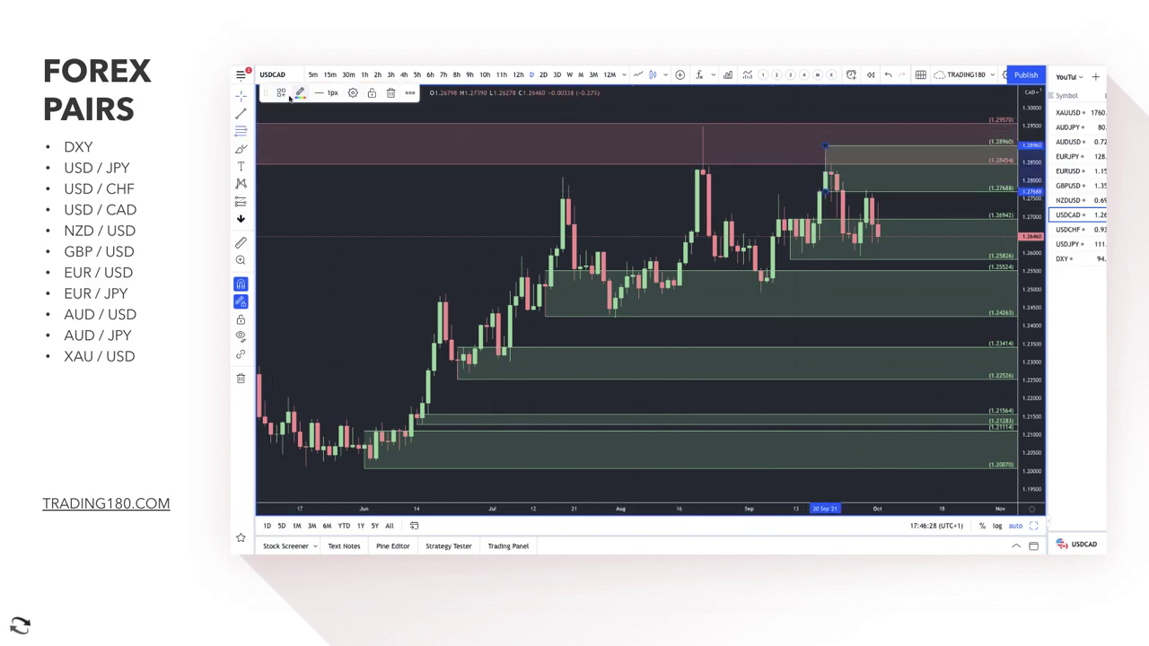
click(281, 93)
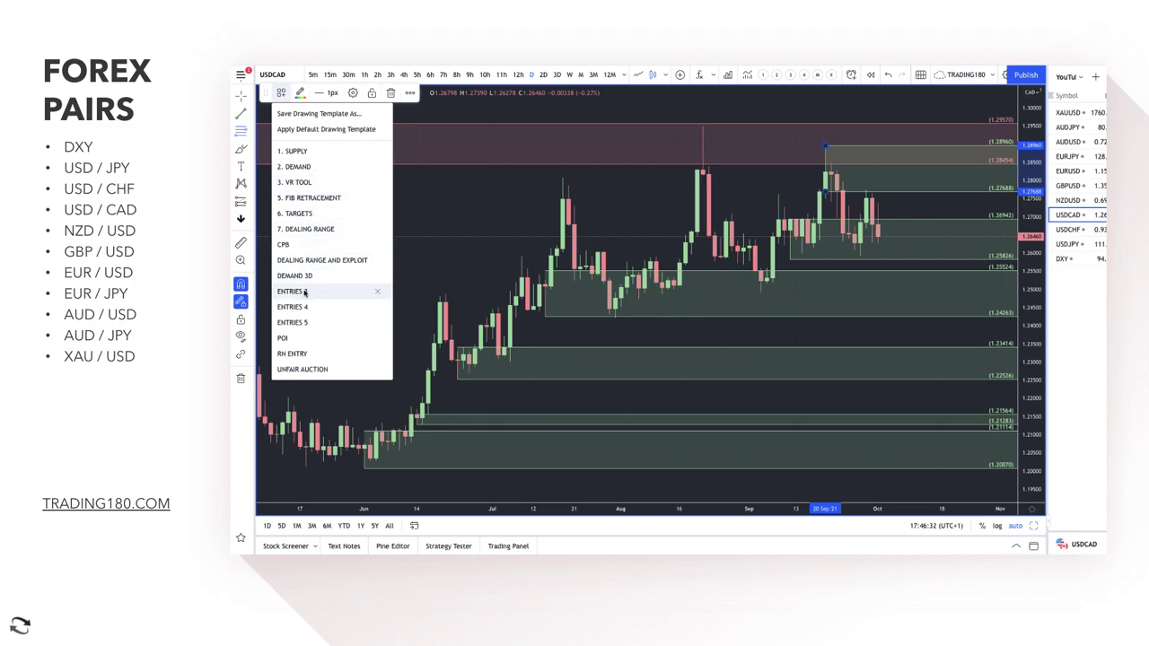
click(295, 151)
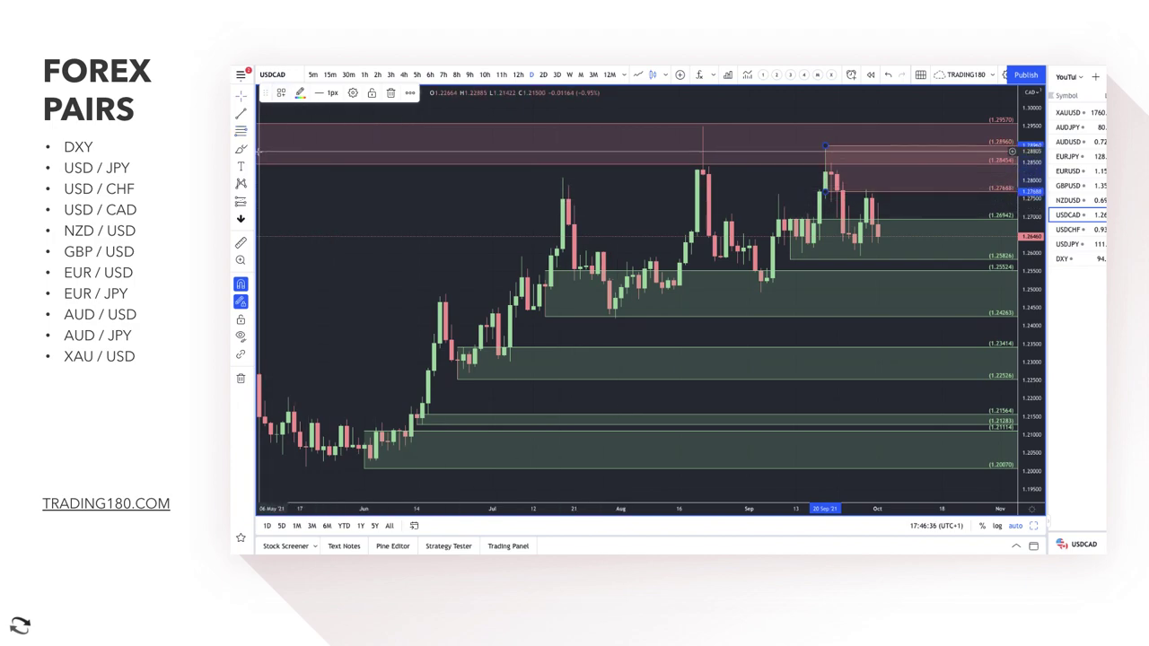
Circle the late-September USDCAD high with an arrow down to the 1.25826 demand edge, and brush two rising arrows in the empty chart area
click(389, 192)
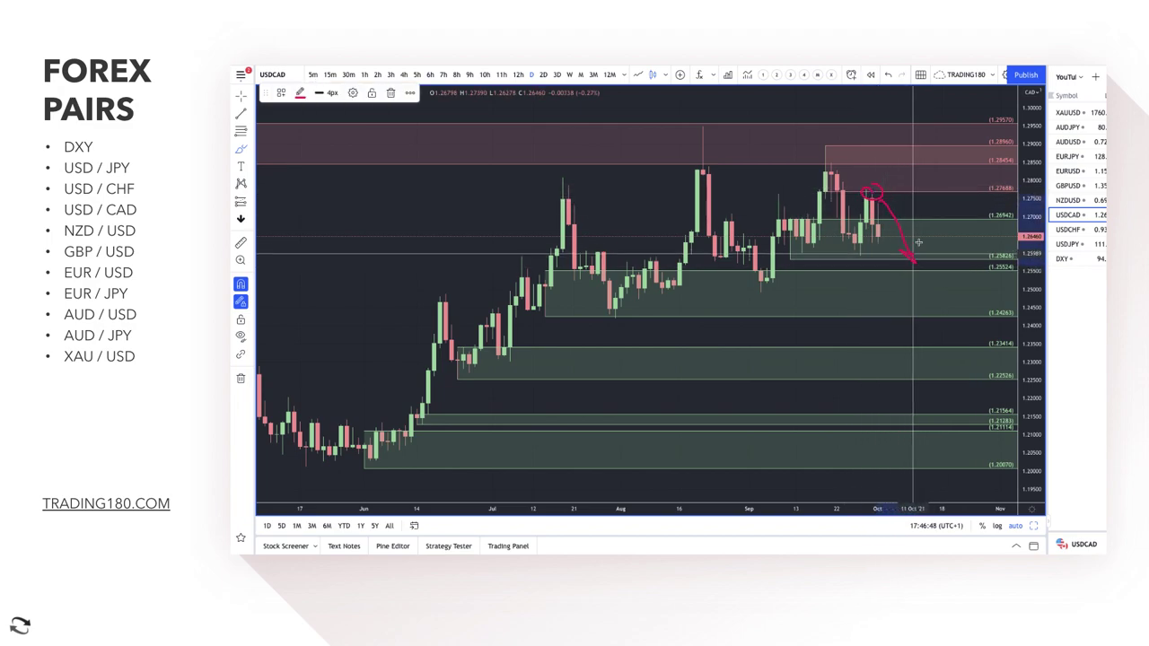
scroll(789, 235, down, 2)
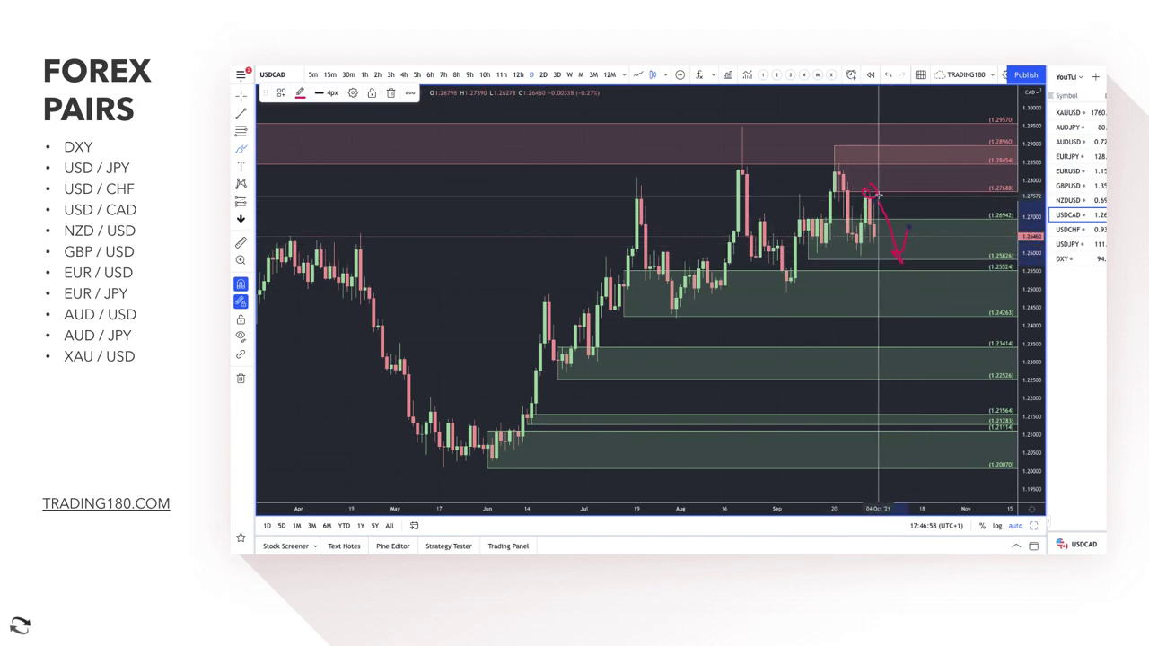
mouse_move(459, 214)
mouse_down()
mouse_move(513, 172)
mouse_move(503, 171)
mouse_up()
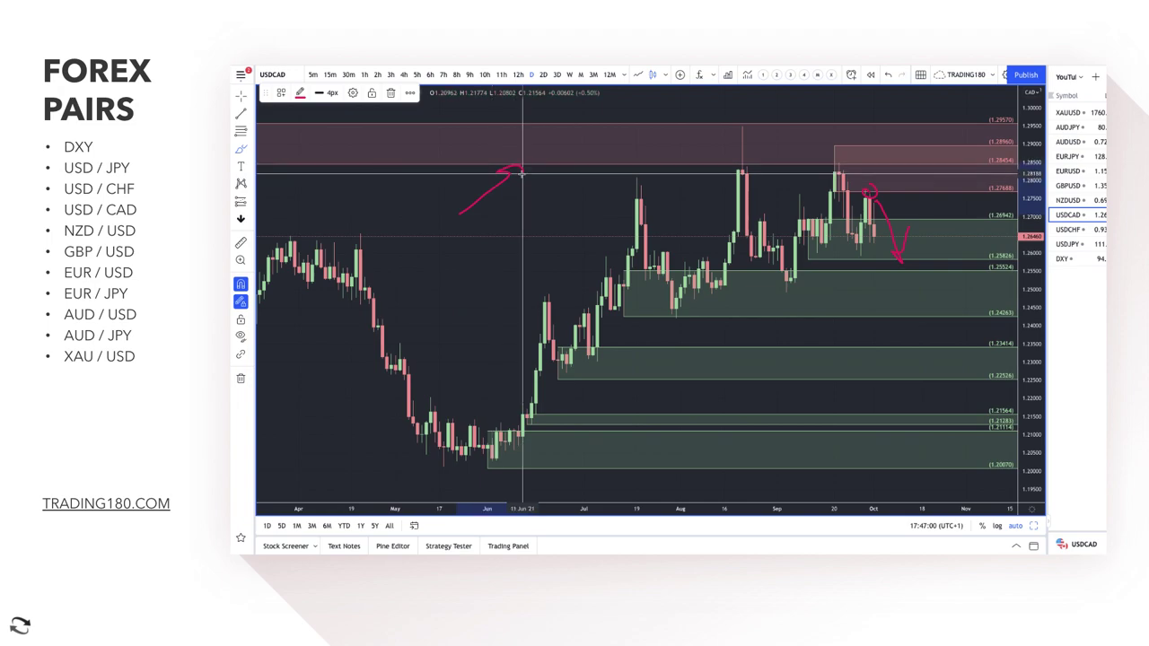
drag(512, 222, 571, 184)
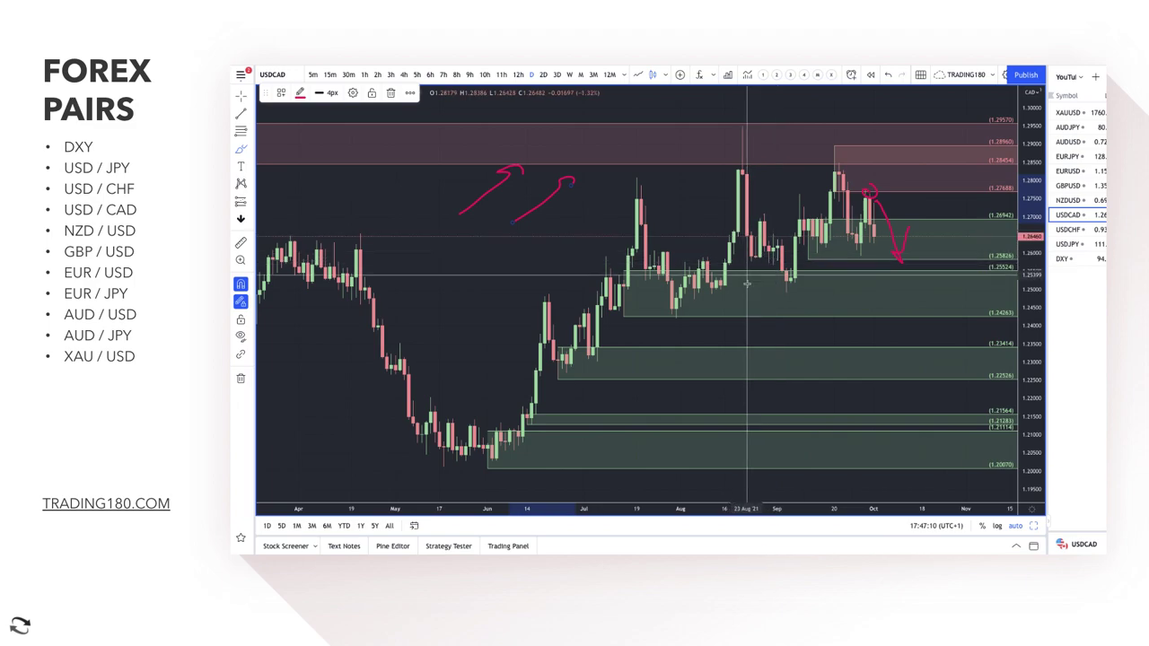
Brush a zigzag over the September USDCAD swings and horizontal lines along the upper and lower bounds of that range
mouse_move(791, 193)
mouse_down()
mouse_move(811, 235)
mouse_move(826, 152)
mouse_move(853, 237)
mouse_move(882, 158)
mouse_up()
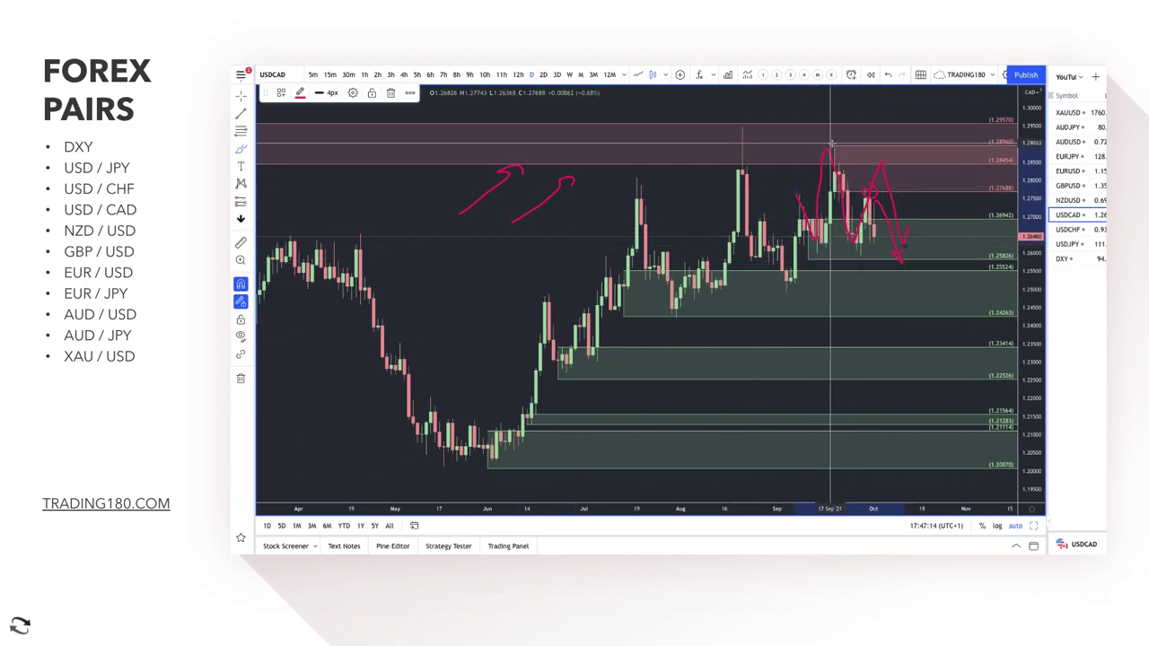
drag(794, 142, 881, 141)
drag(803, 260, 886, 257)
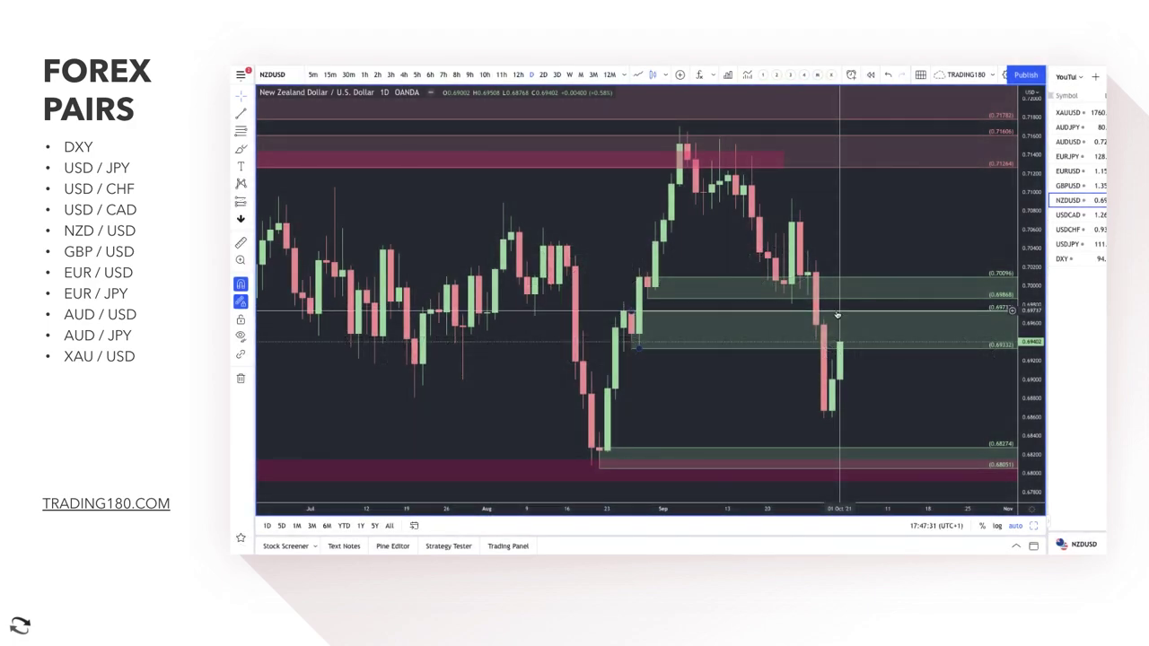
Delete the demand zone ending at 0.69332 and the 0.70096–0.69868 demand zone from the NZDUSD chart
click(836, 315)
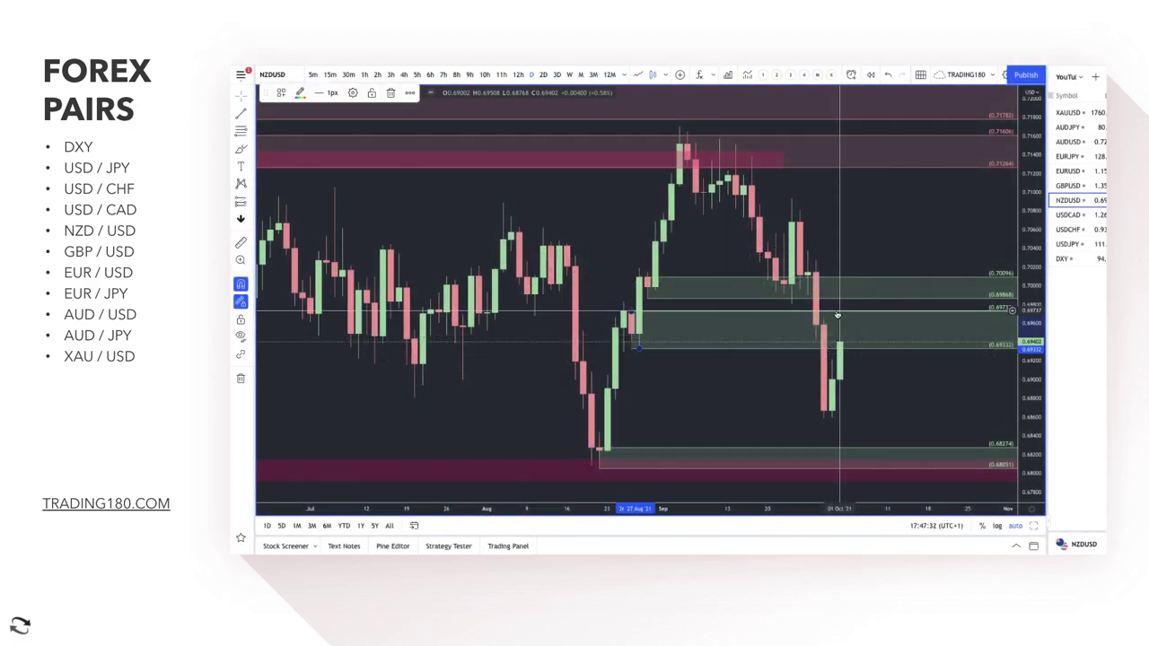
key(Delete)
click(837, 301)
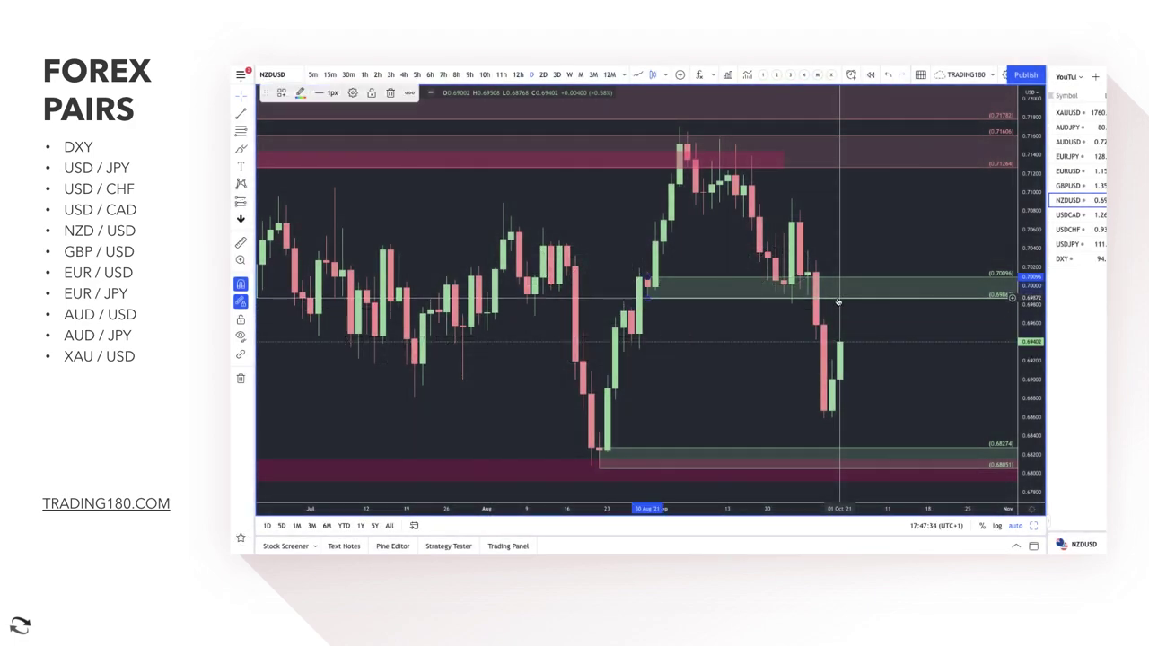
key(Delete)
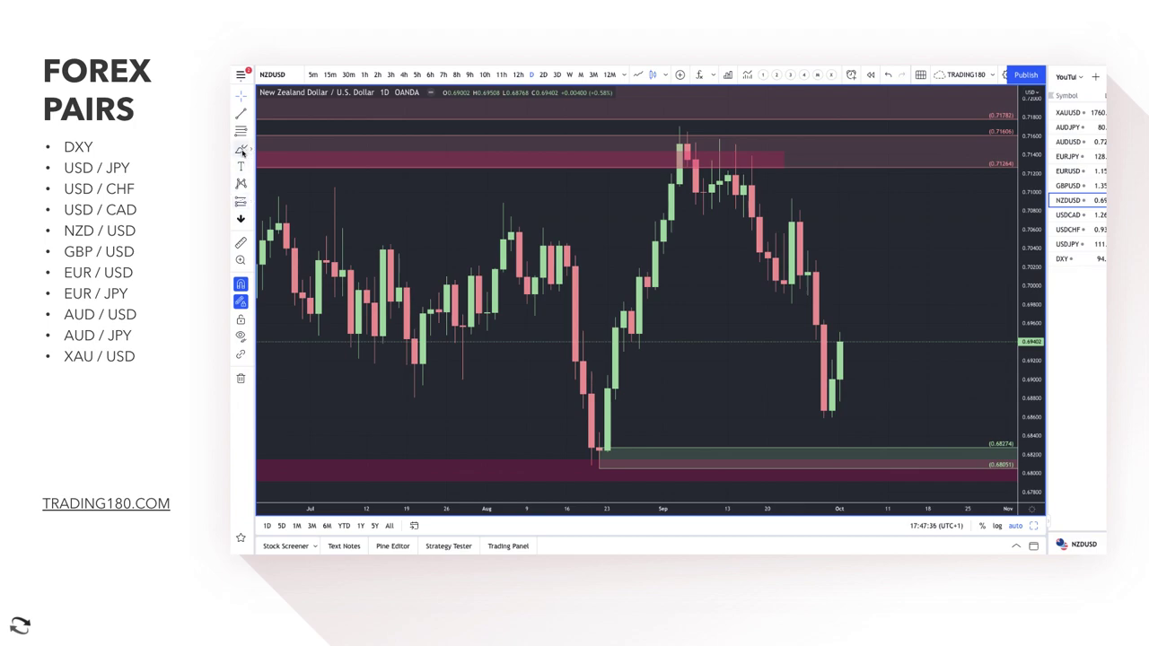
Brush a stack of short horizontal strokes across the latest NZDUSD candles, from the last drop down to its low
mouse_move(783, 334)
mouse_down()
mouse_move(864, 327)
mouse_move(842, 343)
mouse_move(846, 408)
mouse_up()
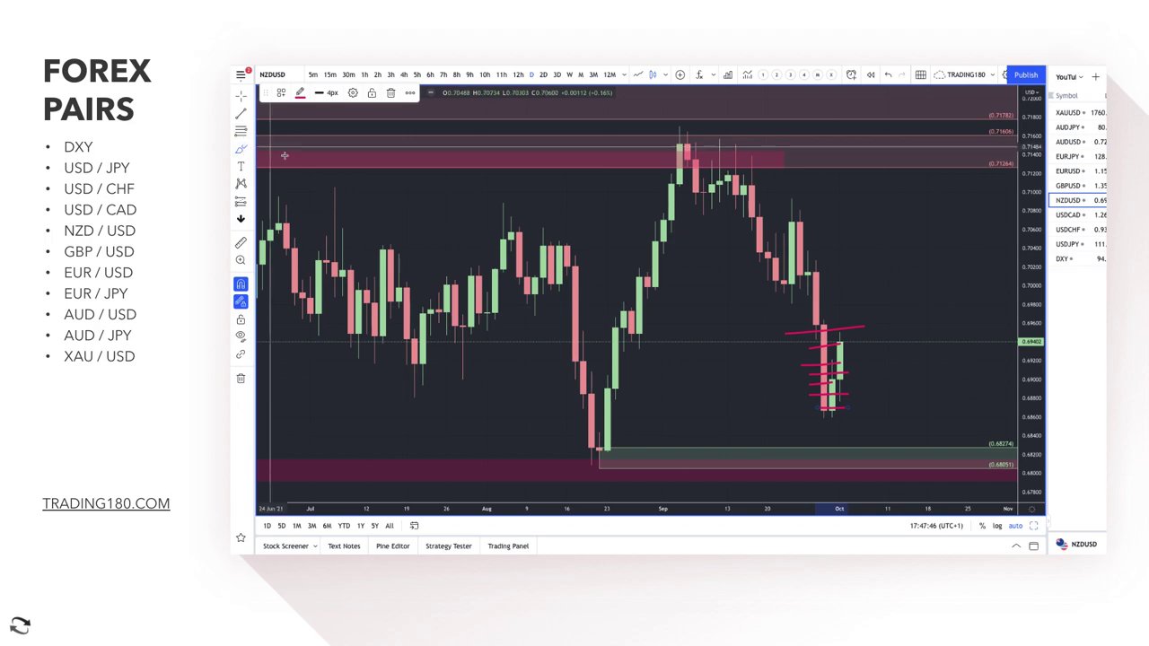
key(Escape)
Draw a zone from 0.70096 to 0.69868 at the 30 August NZDUSD candle and apply the 2. DEMAND template
drag(646, 276, 646, 296)
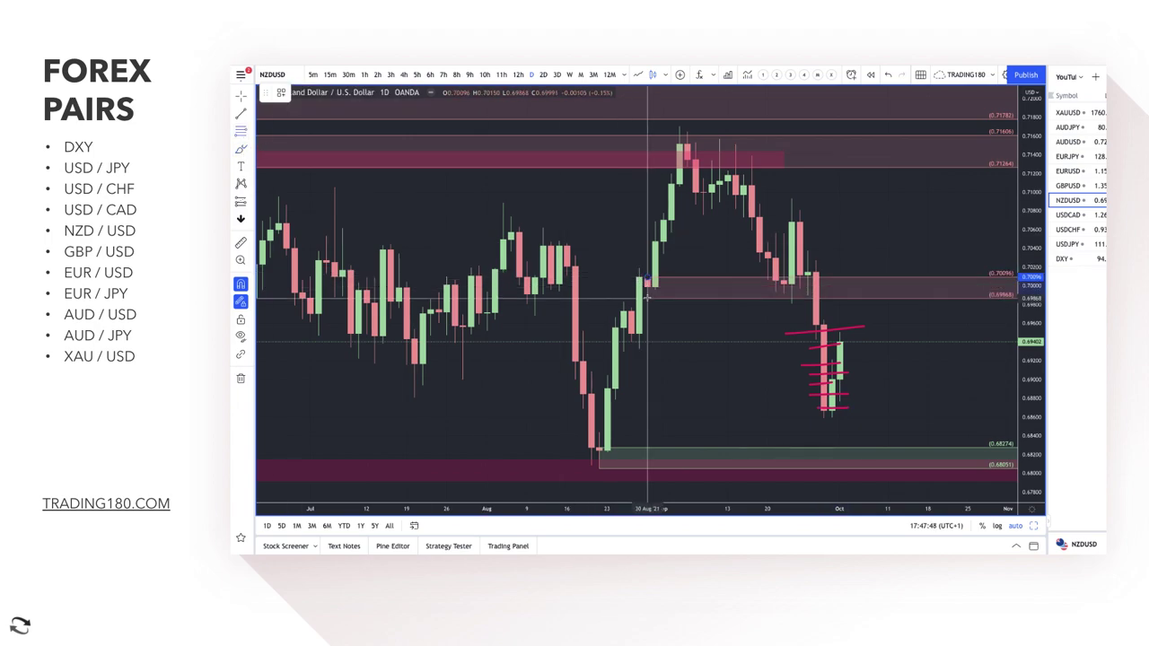
click(280, 95)
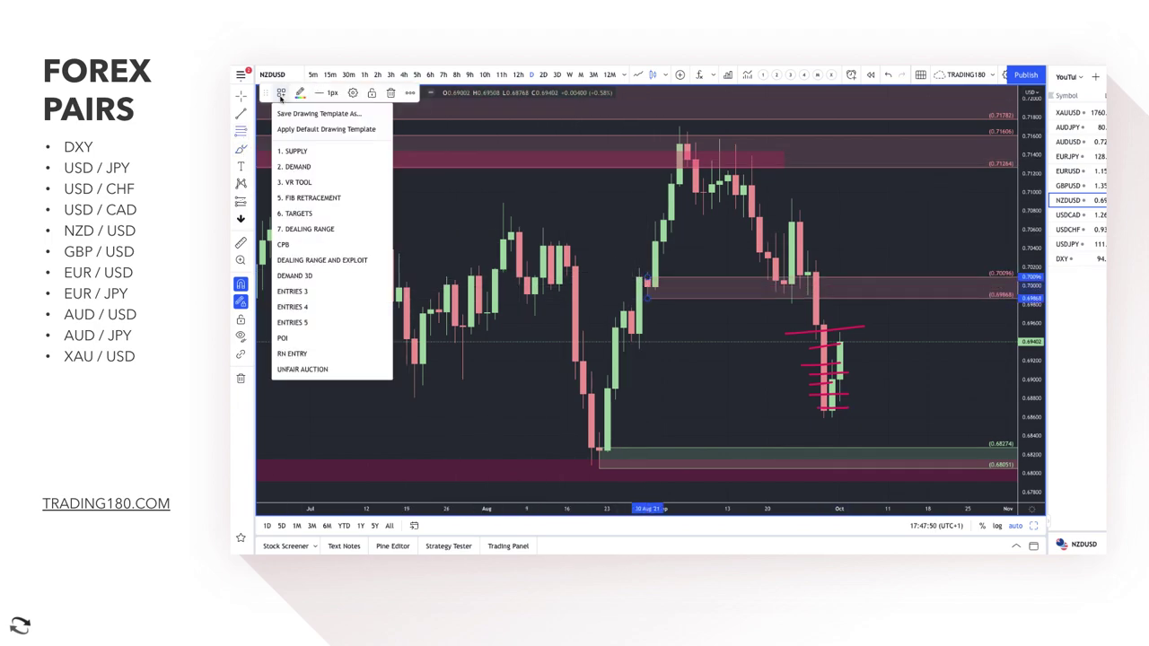
click(297, 167)
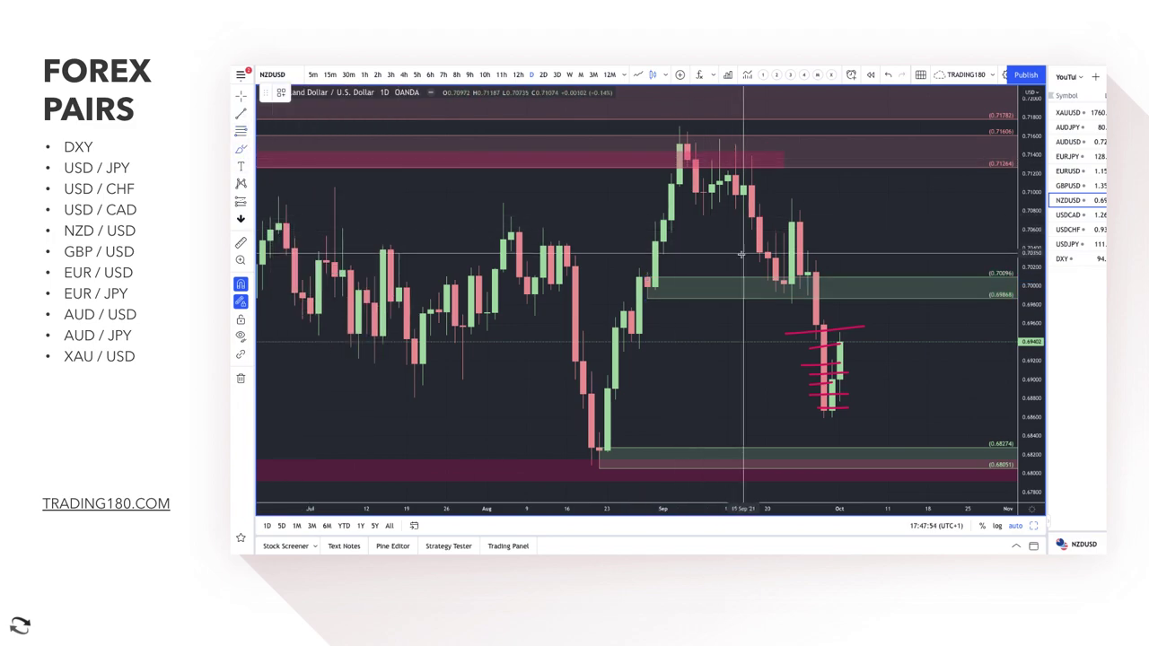
Circle the September bounce at the NZDUSD demand zone, and brush short lines beneath it and an arrow falling from the zone
mouse_move(798, 279)
mouse_down()
mouse_move(800, 220)
mouse_move(782, 288)
mouse_move(794, 295)
mouse_move(801, 222)
mouse_move(782, 245)
mouse_up()
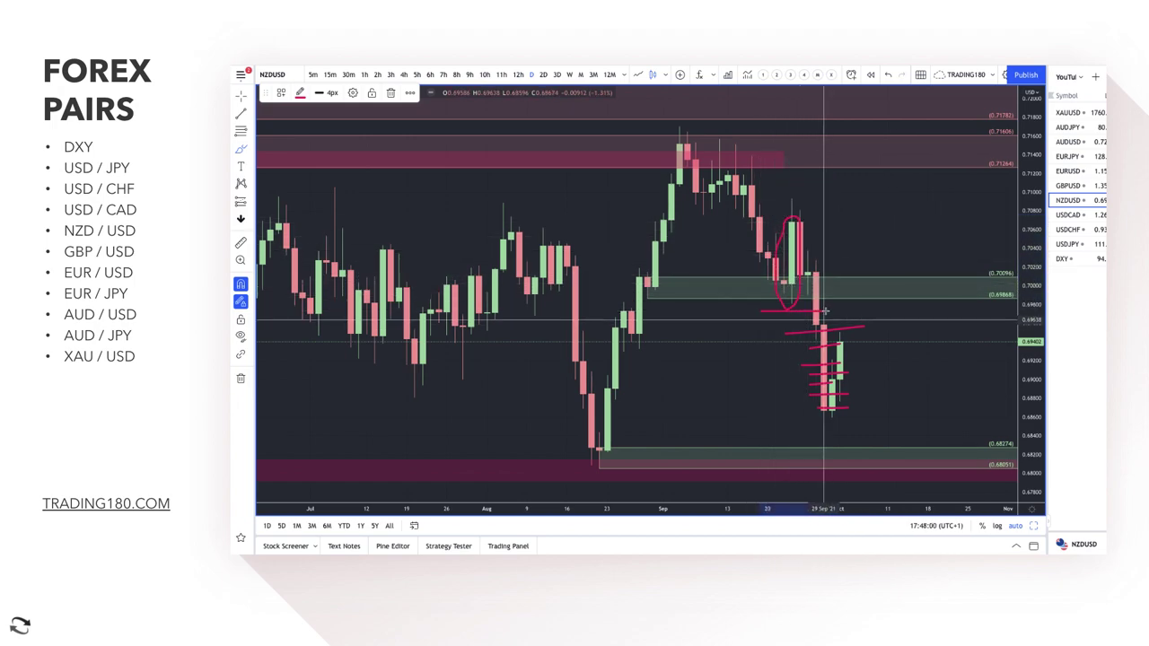
mouse_move(763, 312)
mouse_down()
mouse_move(854, 316)
mouse_move(887, 416)
mouse_up()
drag(875, 402, 887, 413)
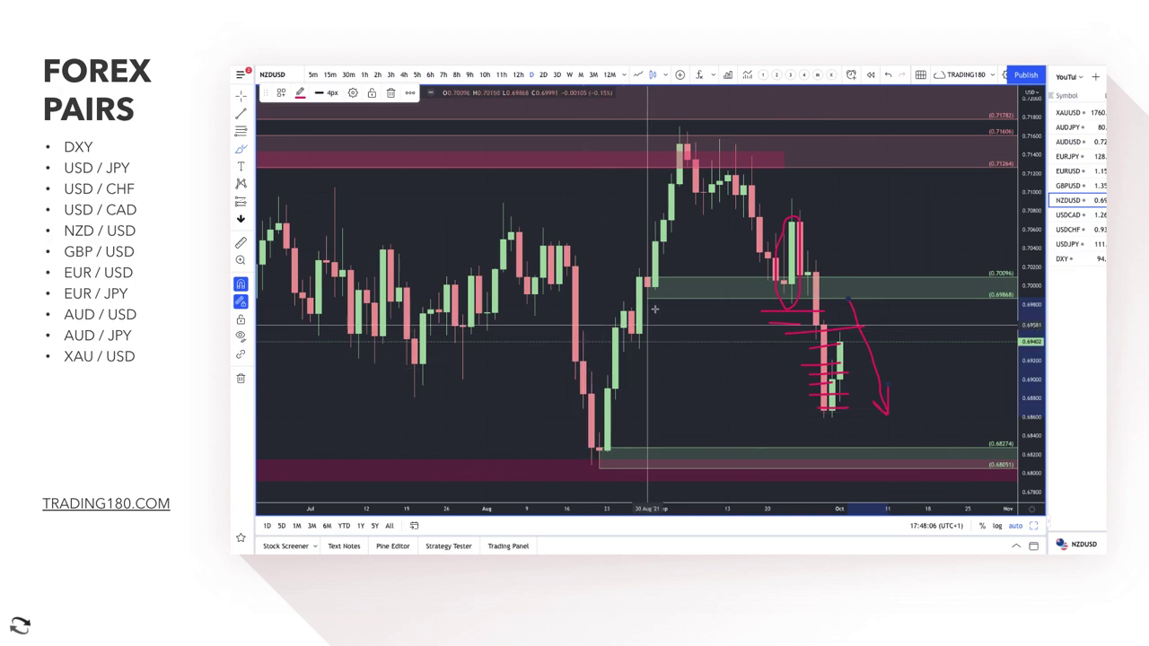
key(Escape)
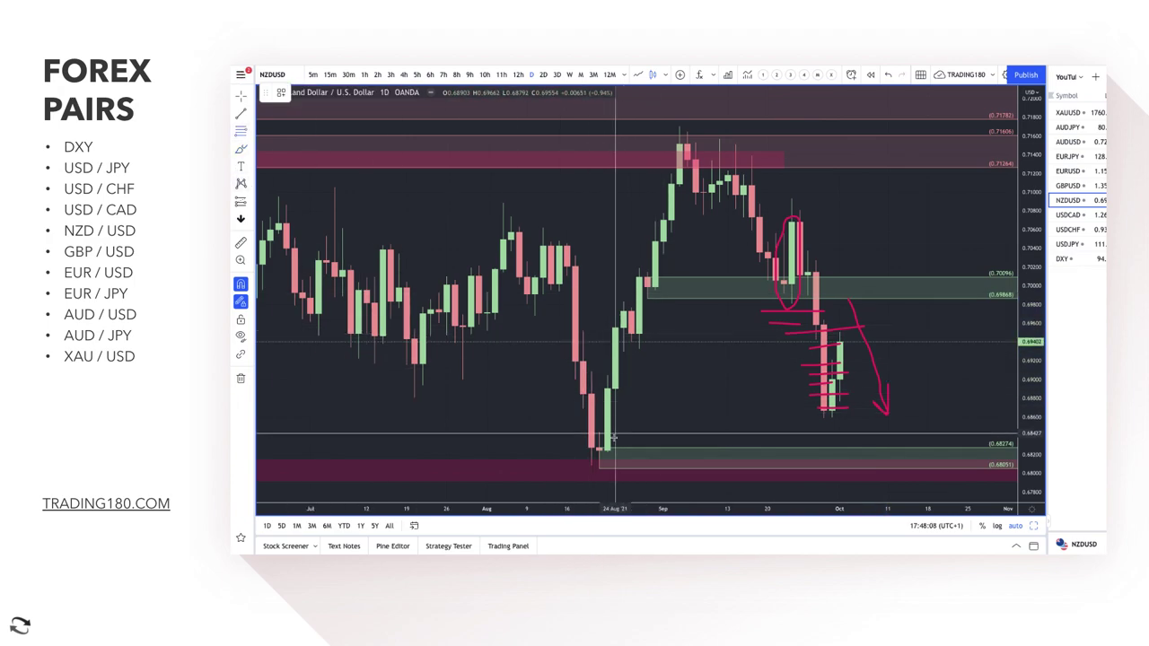
Draw a Fib Retracement from the 20 August low at 0.68051 to the 3 September high at 0.71703 and apply a dealing range template
drag(598, 465, 681, 126)
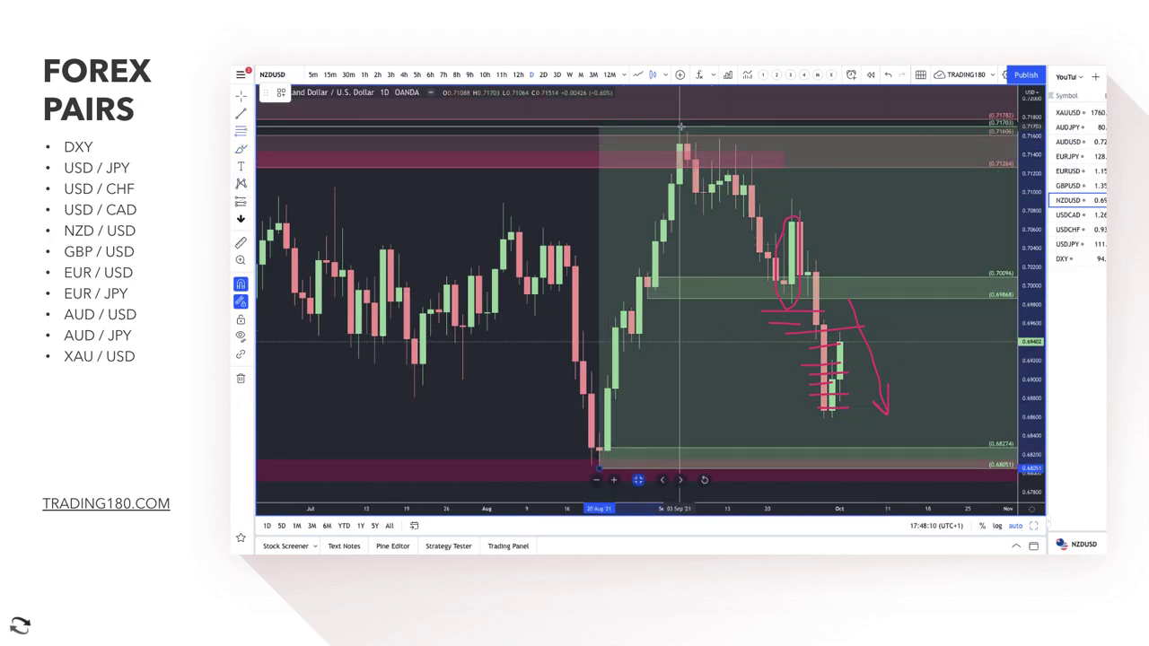
click(282, 94)
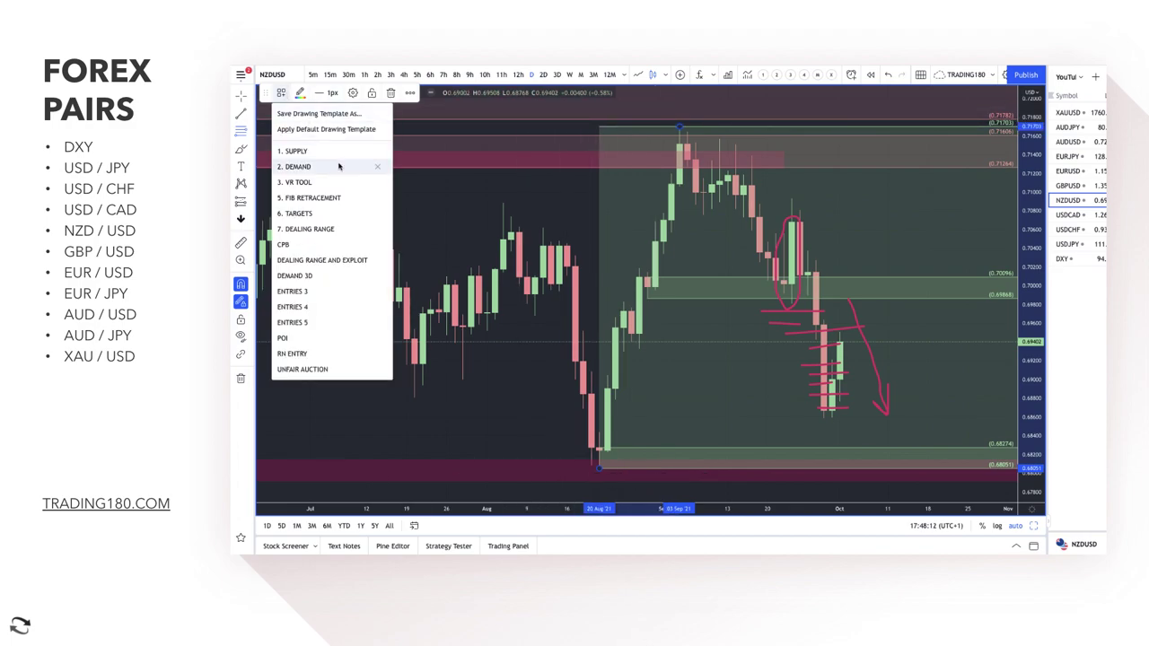
click(308, 168)
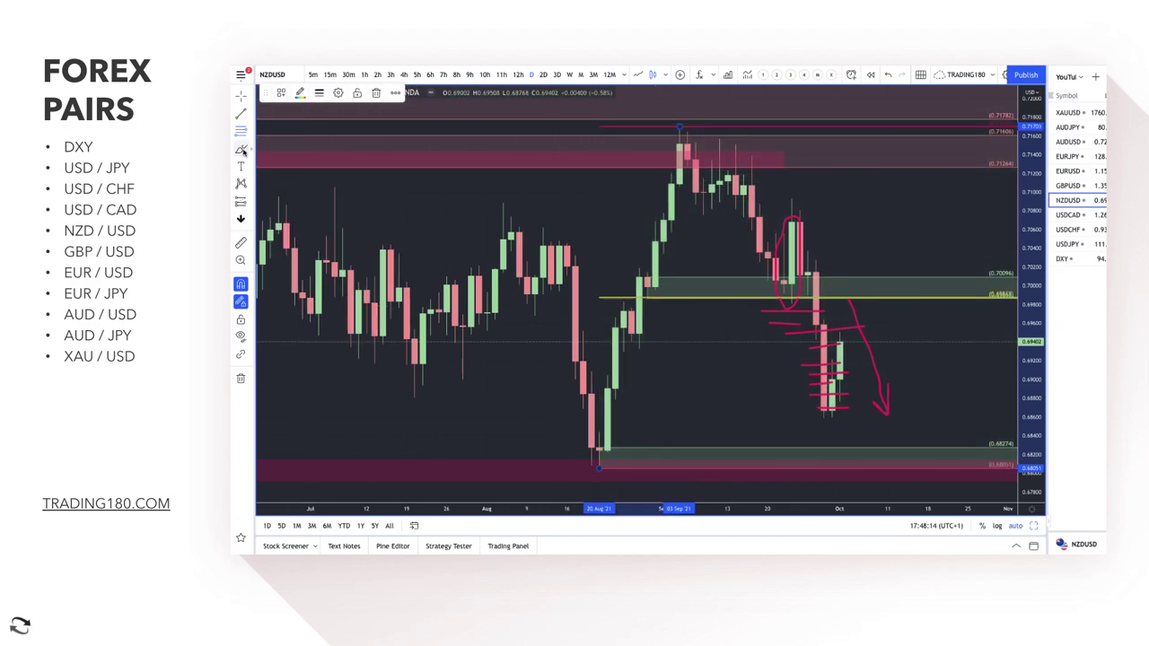
Brush circles around the early-September high and the August low on NZDUSD, and an arrow rising from the low to the high
drag(687, 118, 689, 120)
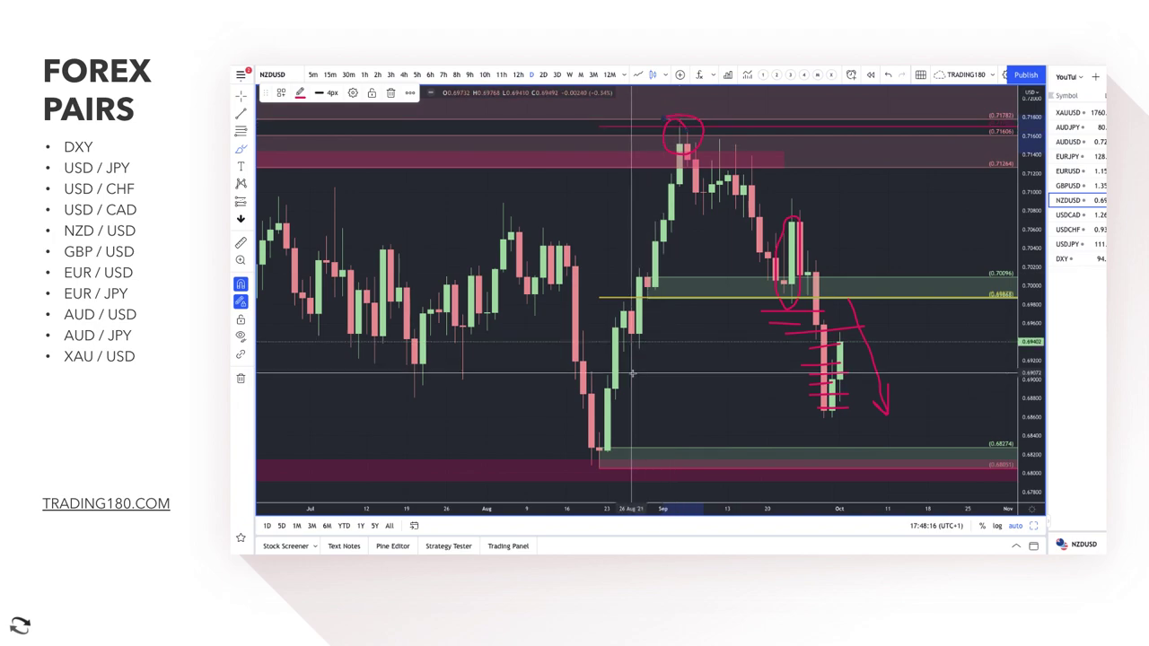
drag(581, 457, 592, 446)
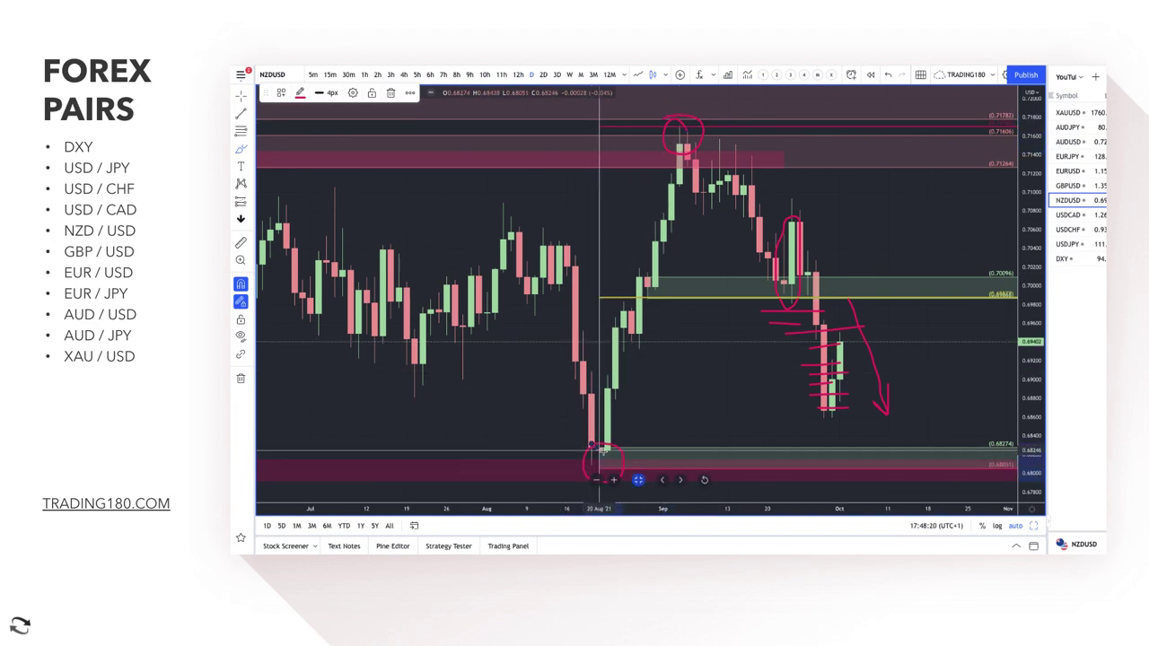
mouse_move(594, 452)
mouse_down()
mouse_move(682, 190)
mouse_move(686, 218)
mouse_up()
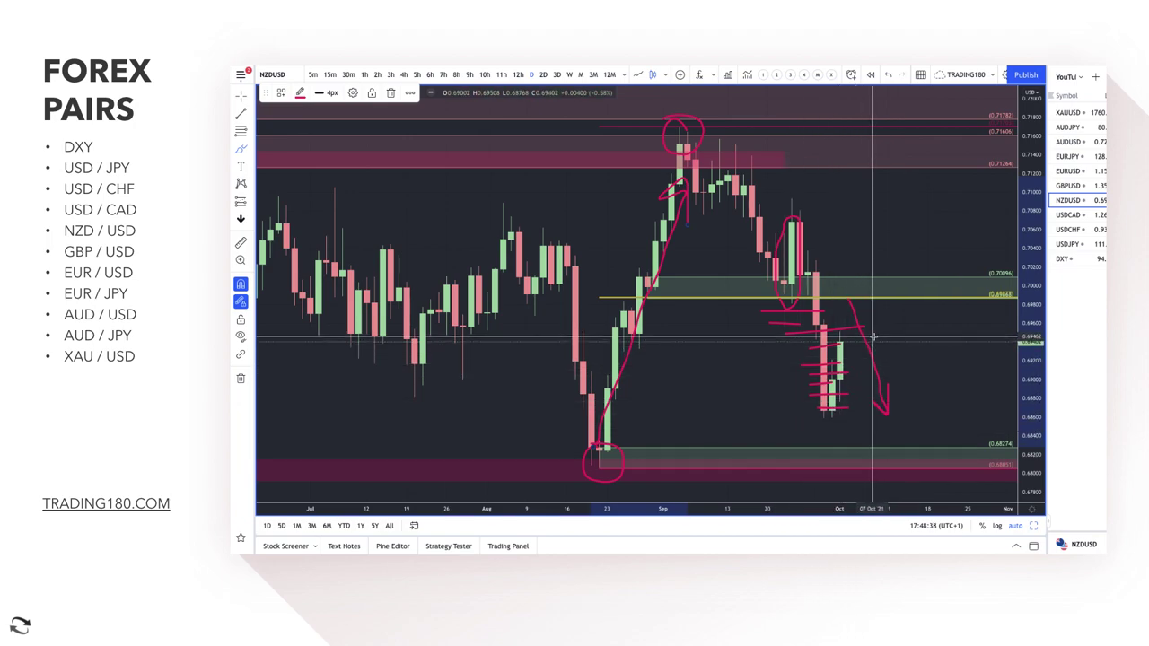
Delete the 0.70096–0.69868 demand zone and clear all brush marks from the NZDUSD chart
scroll(883, 359, up, 2)
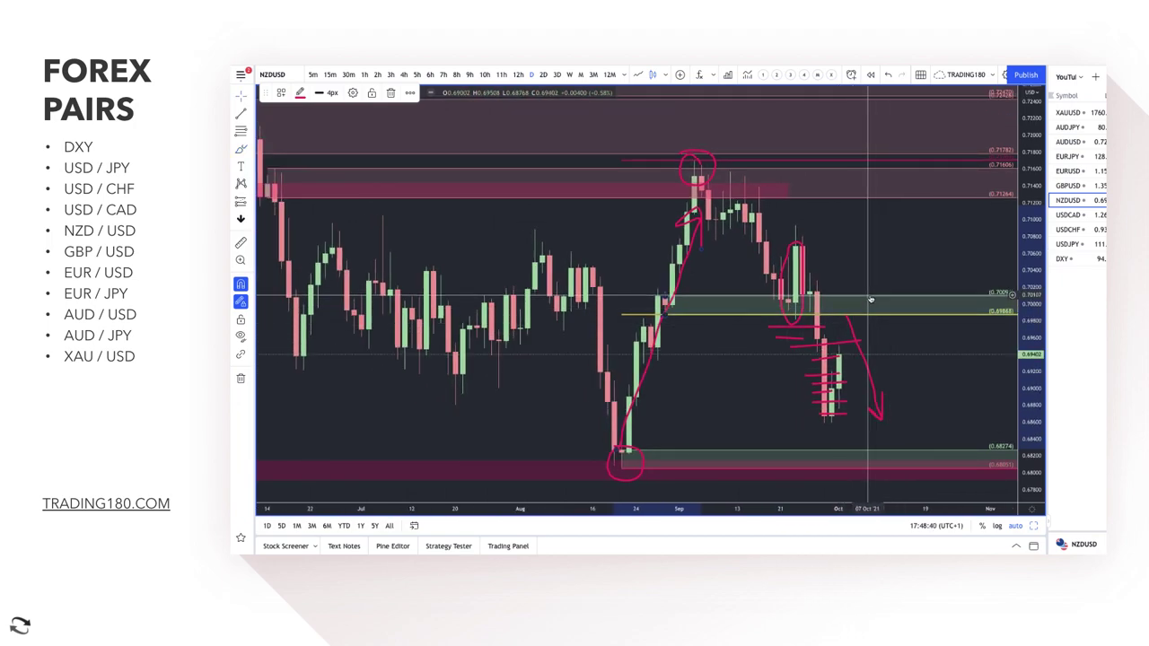
key(Delete)
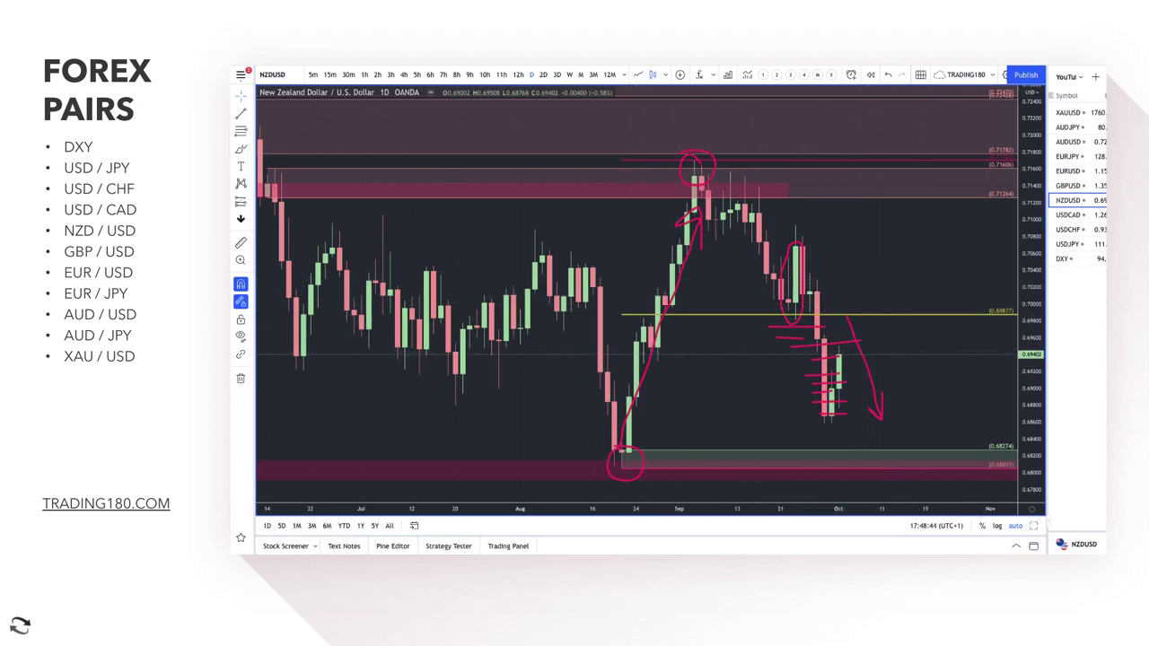
key(ctrl+z)
key(ctrl+z)
key(ctrl+z)
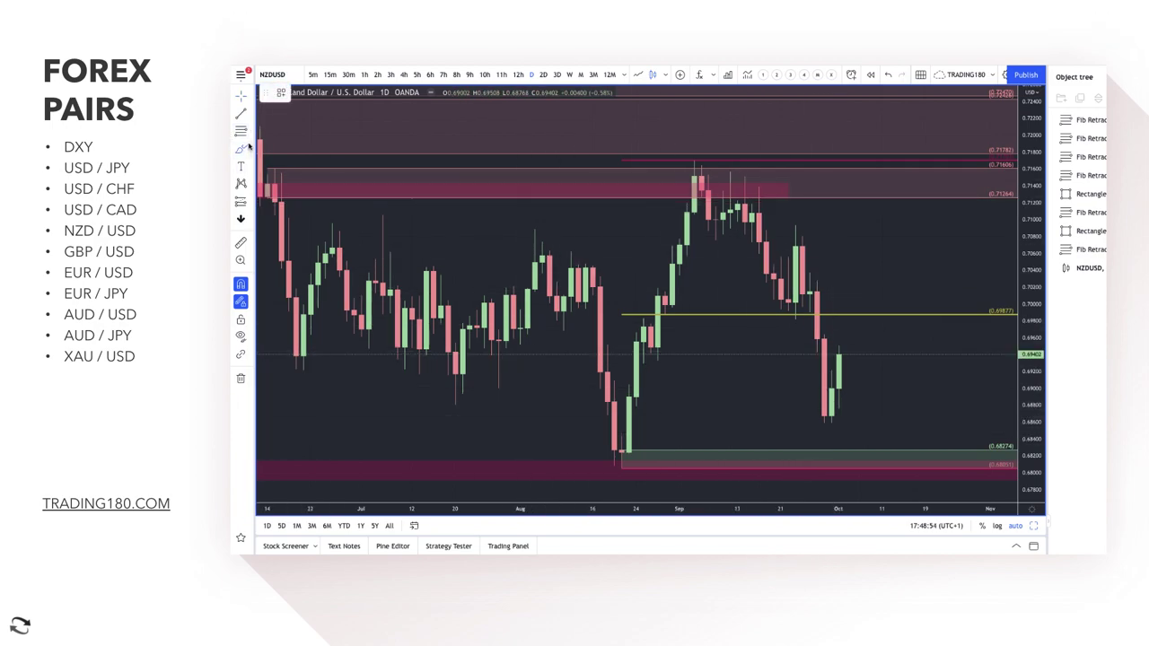
Brush two NZDUSD scenarios from the latest candle, a dip to the 0.68274 demand zone and a zigzag rise, underlining the pullback lows
mouse_move(839, 359)
mouse_down()
mouse_move(856, 454)
mouse_move(917, 368)
mouse_move(924, 397)
mouse_up()
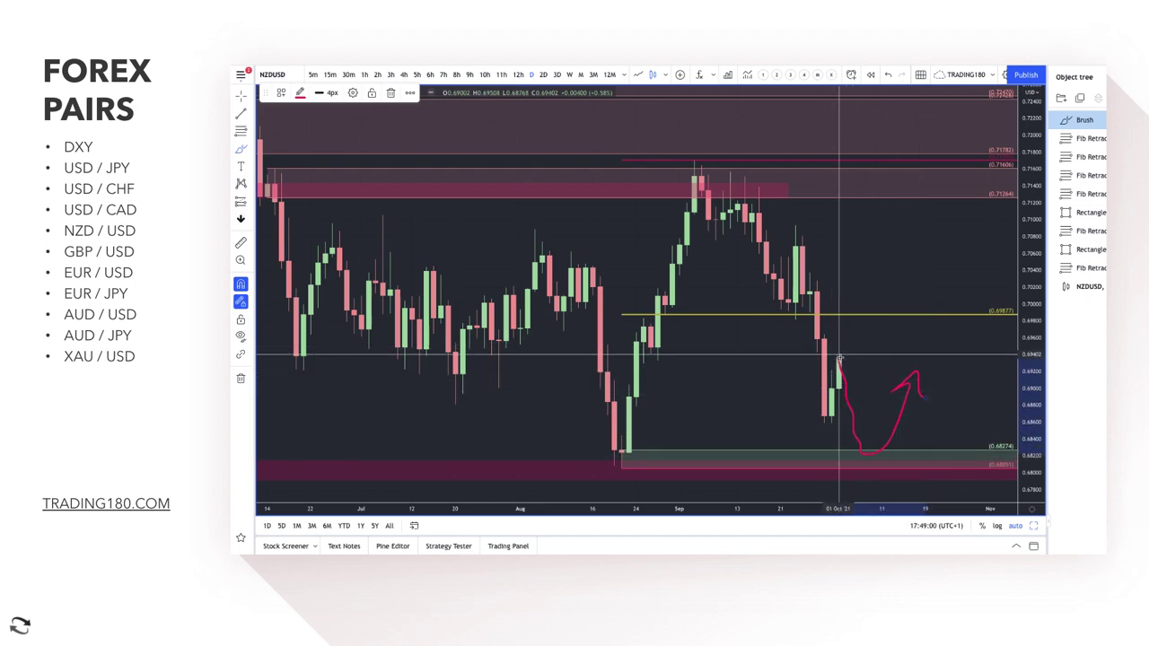
mouse_move(839, 359)
mouse_down()
mouse_move(849, 333)
mouse_move(880, 323)
mouse_move(895, 269)
mouse_move(914, 345)
mouse_move(949, 300)
mouse_move(959, 305)
mouse_up()
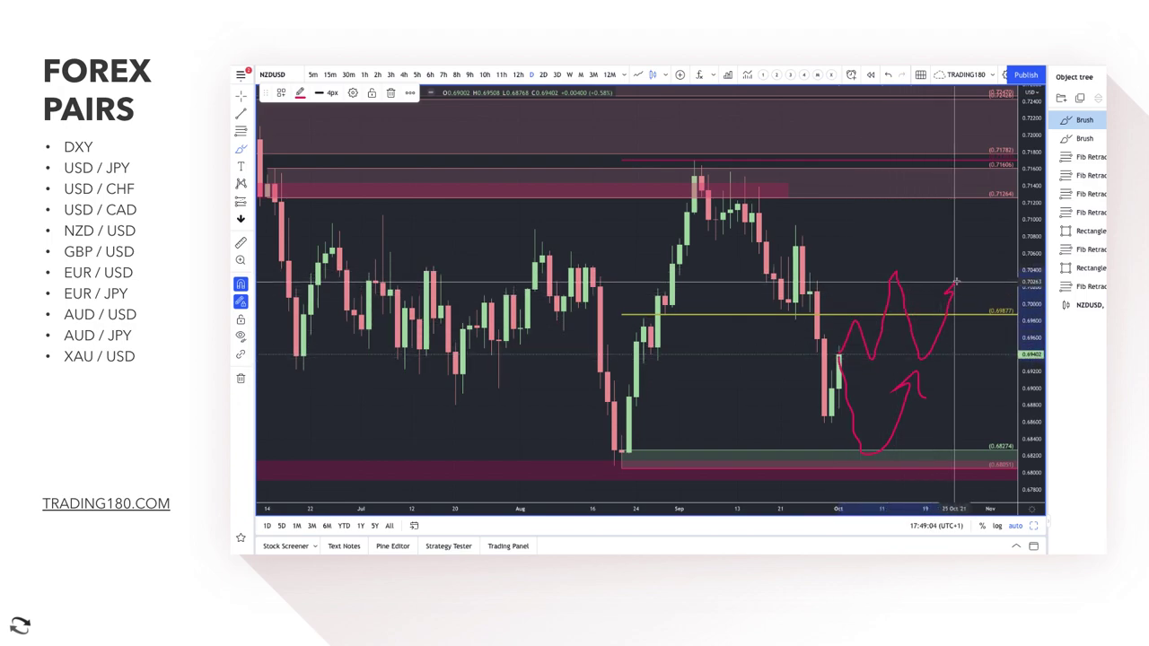
drag(875, 362, 934, 363)
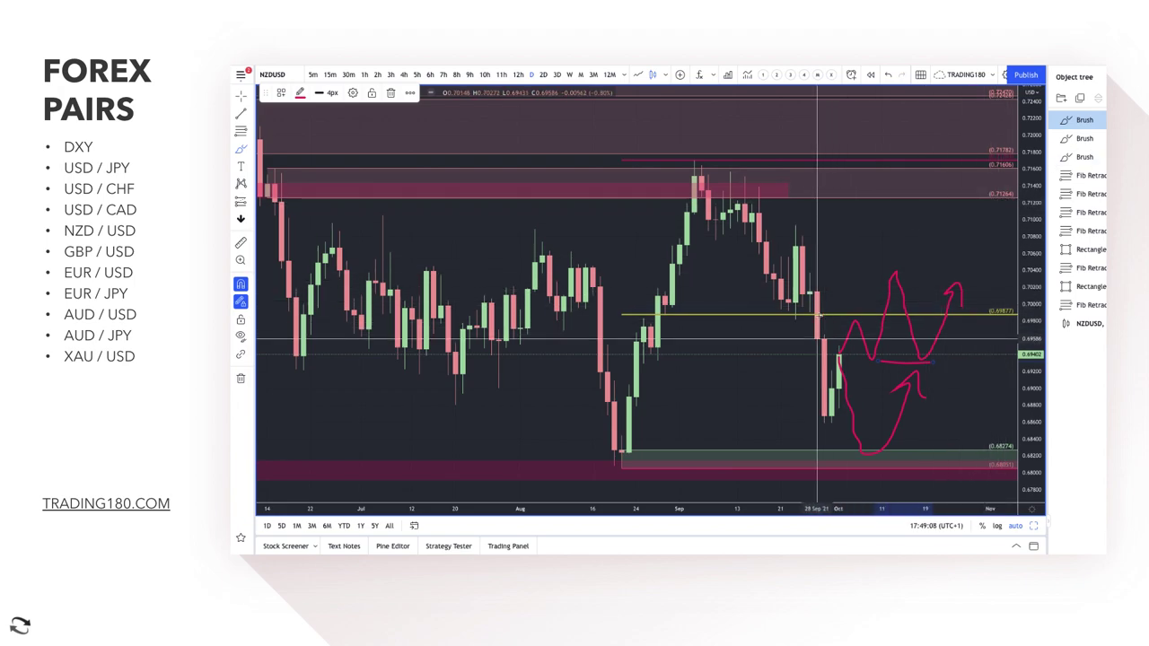
Draw a zone from 0.70117 to 0.70934 at the late-September NZDUSD candles and apply the 1. SUPPLY template
click(810, 293)
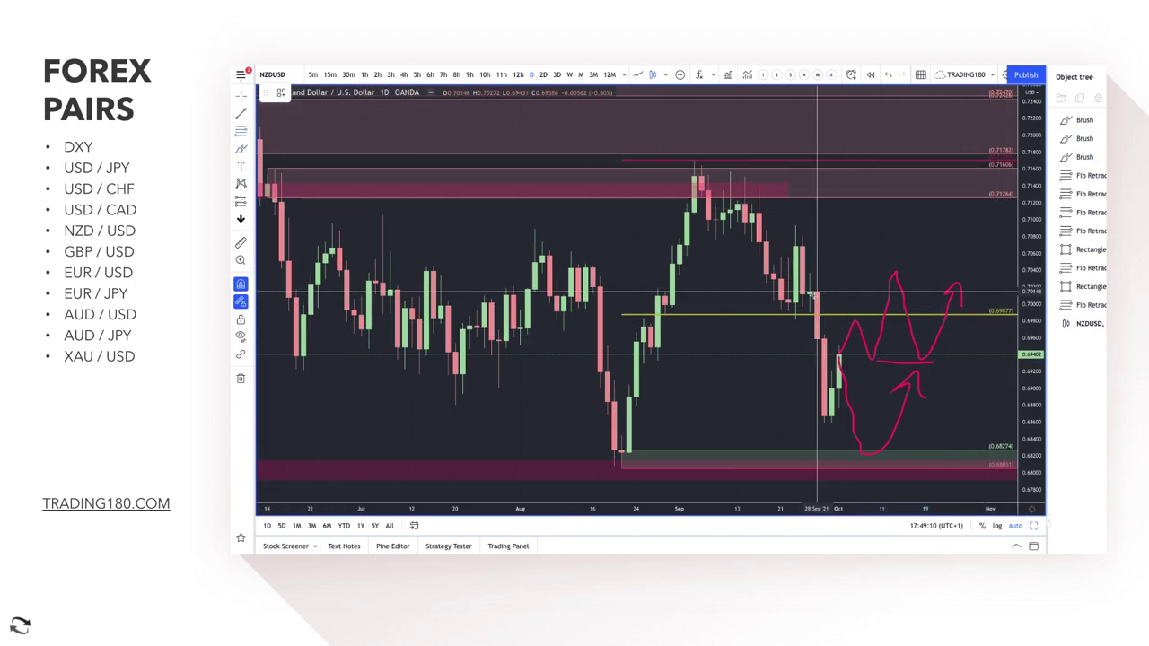
click(795, 222)
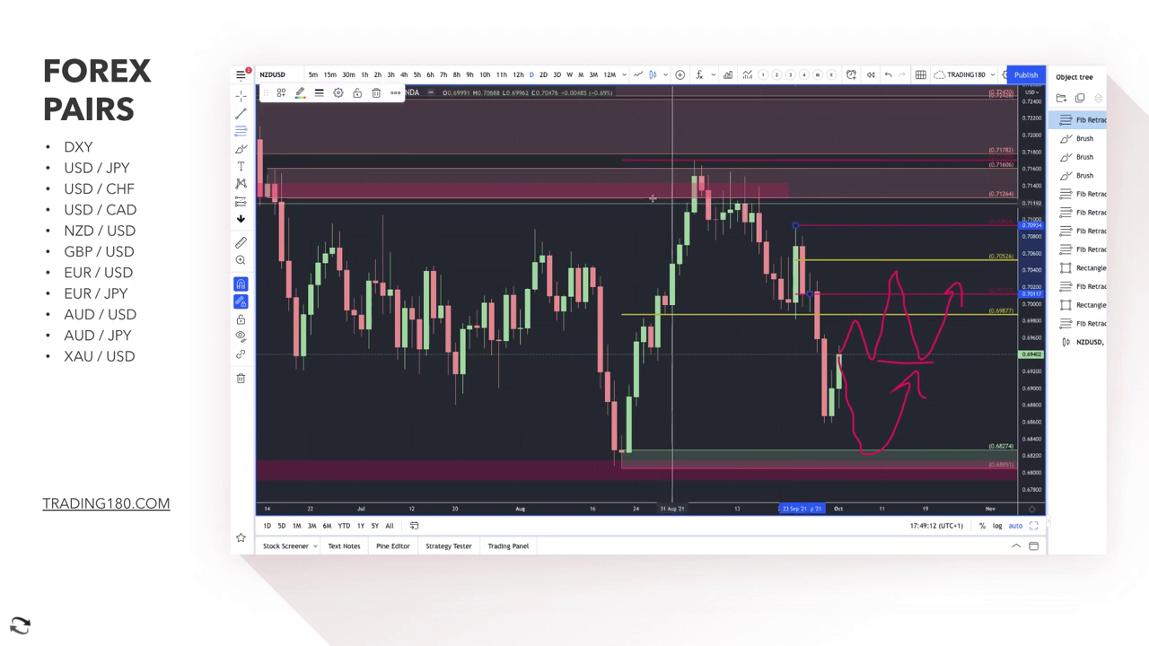
click(281, 93)
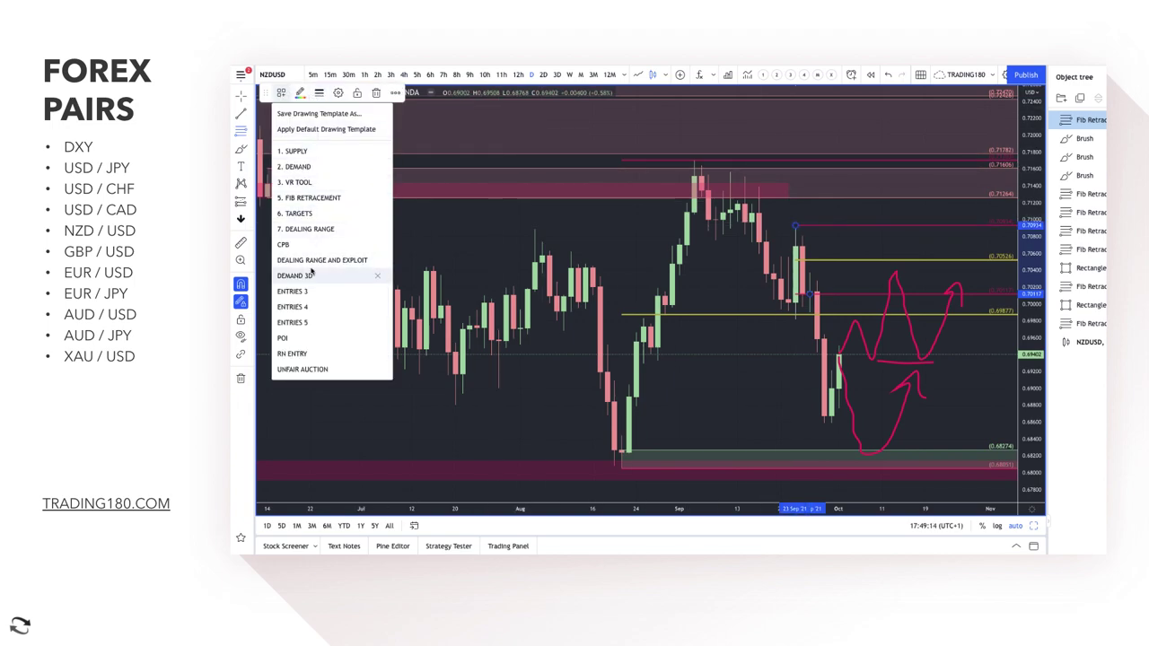
click(309, 151)
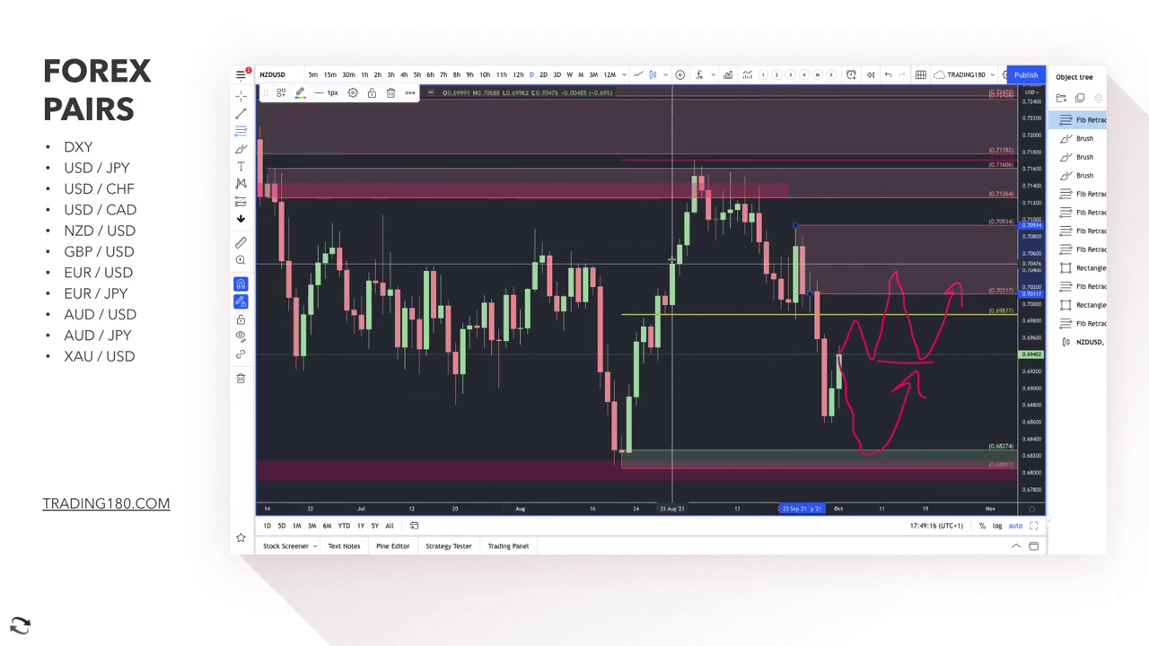
Brush a short horizontal stroke along the lower edge of the new NZDUSD supply zone
click(260, 172)
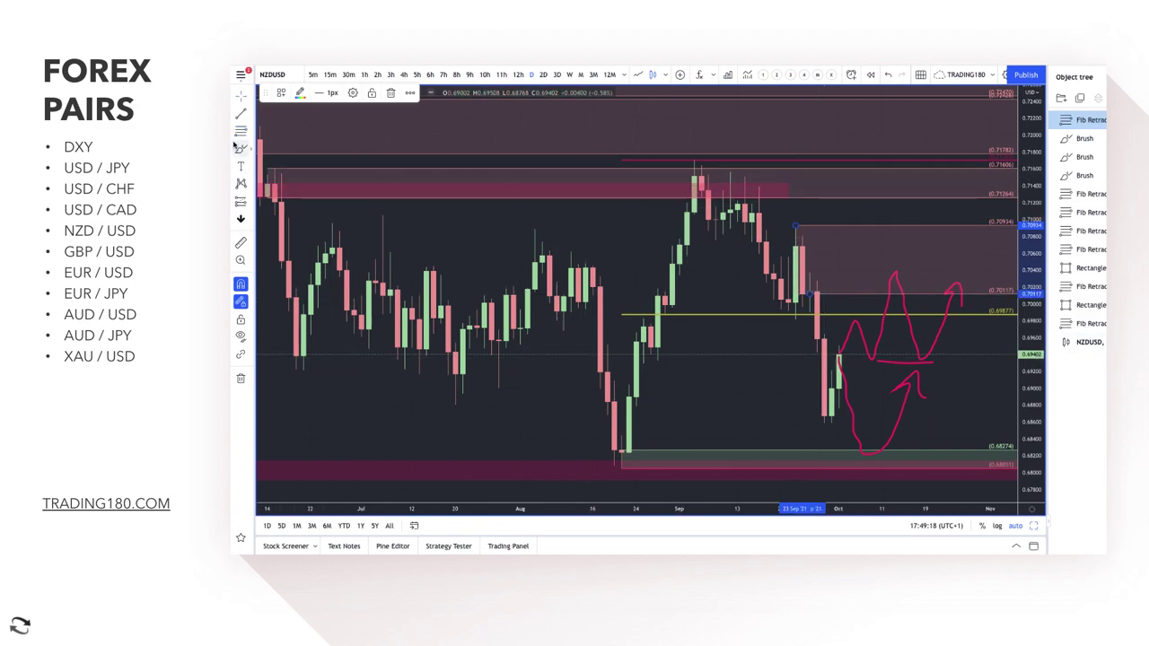
click(240, 149)
mouse_move(871, 296)
mouse_down()
mouse_move(895, 265)
mouse_move(892, 296)
mouse_move(906, 282)
mouse_move(926, 337)
mouse_move(938, 297)
mouse_up()
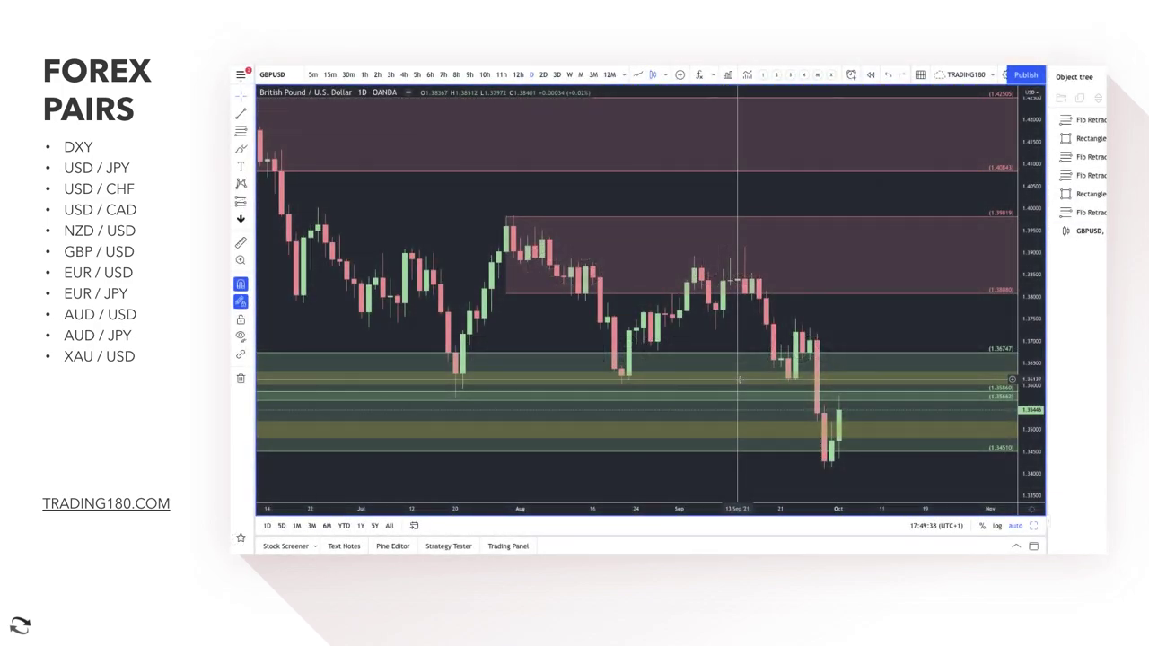
Delete the 1.36747–1.35662 demand zone from the GBPUSD chart
right_click(741, 284)
click(724, 359)
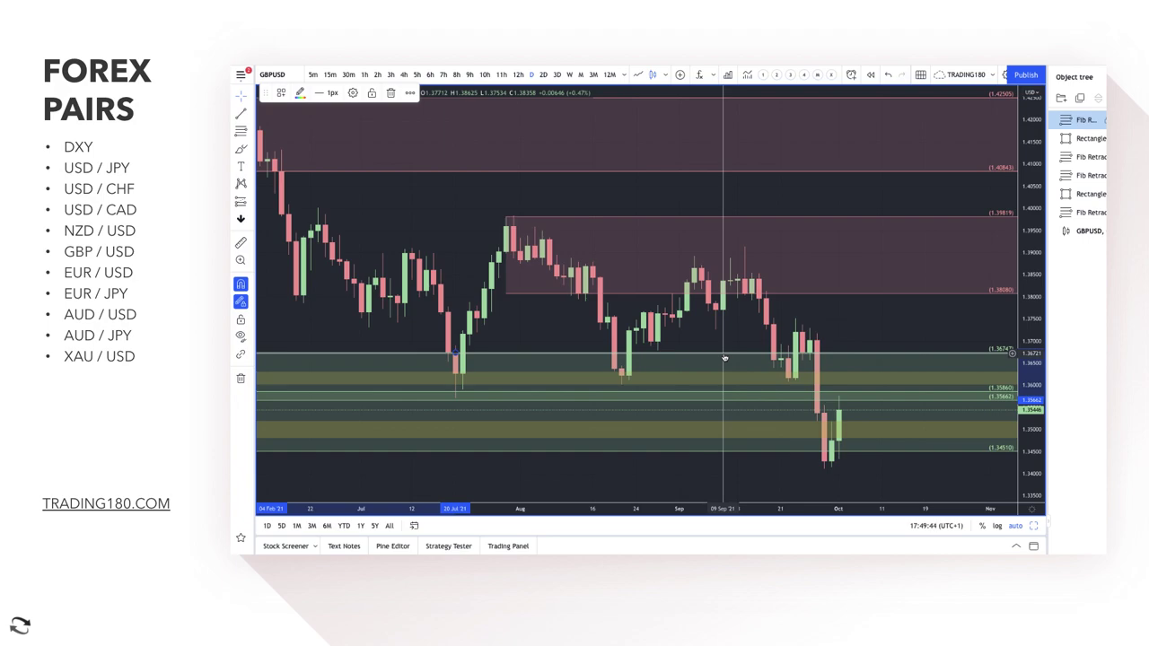
key(Delete)
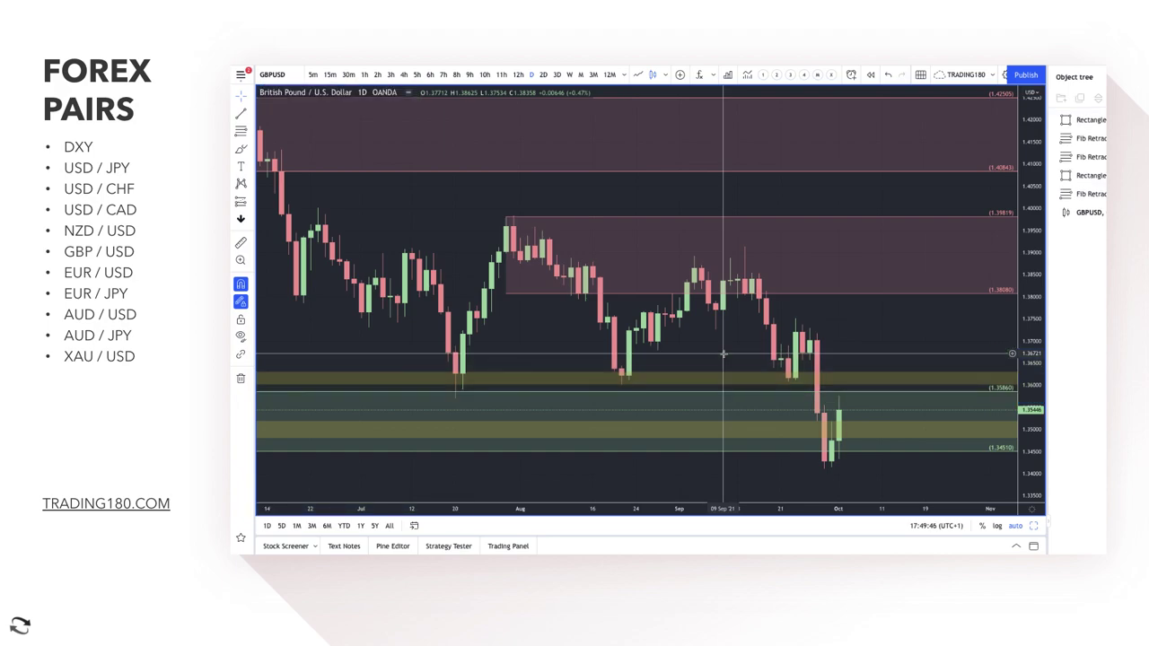
Draw a supply zone from 1.36745 to 1.37508 at the late-September GBPUSD candles before the last sharp drop
click(735, 394)
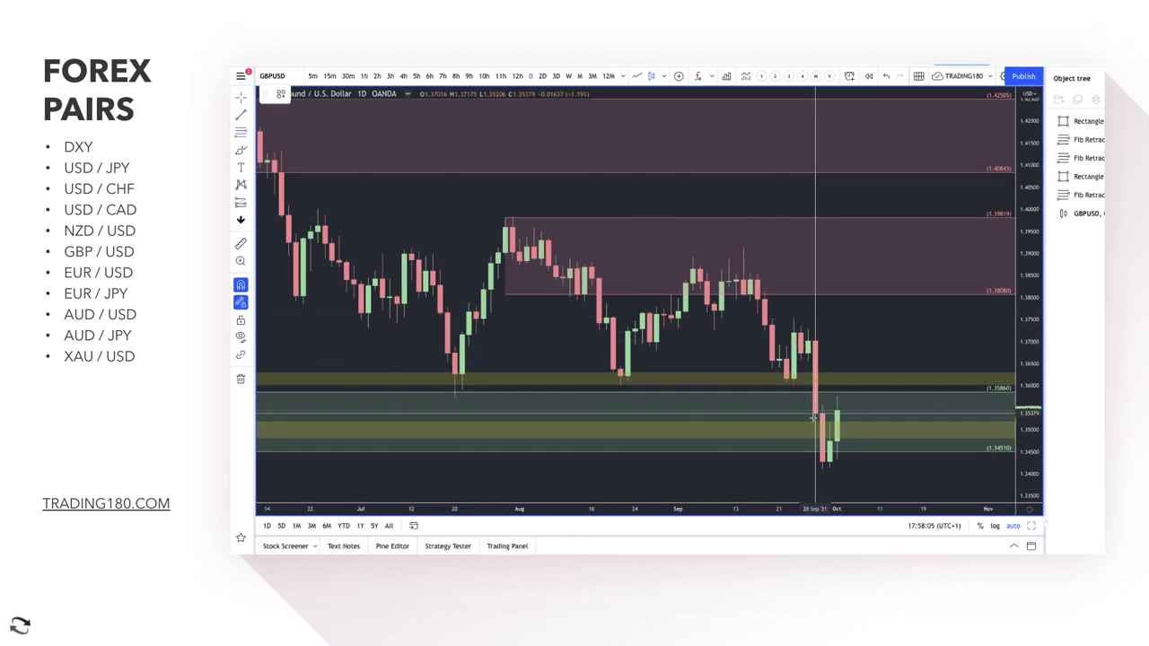
click(241, 137)
click(278, 132)
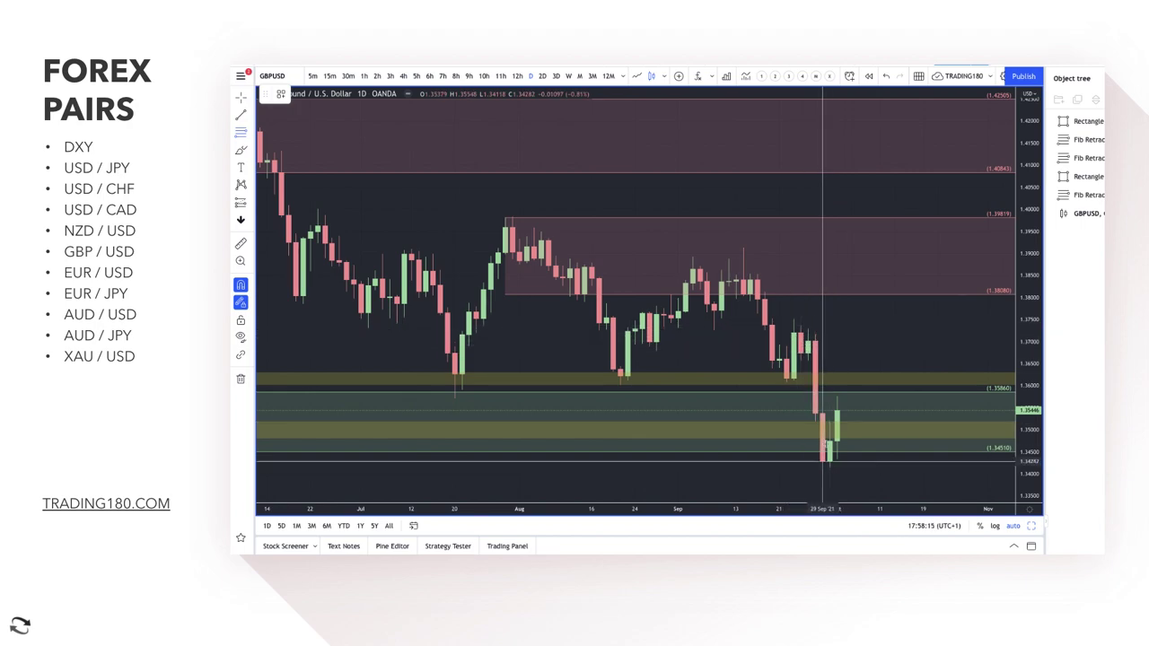
click(808, 354)
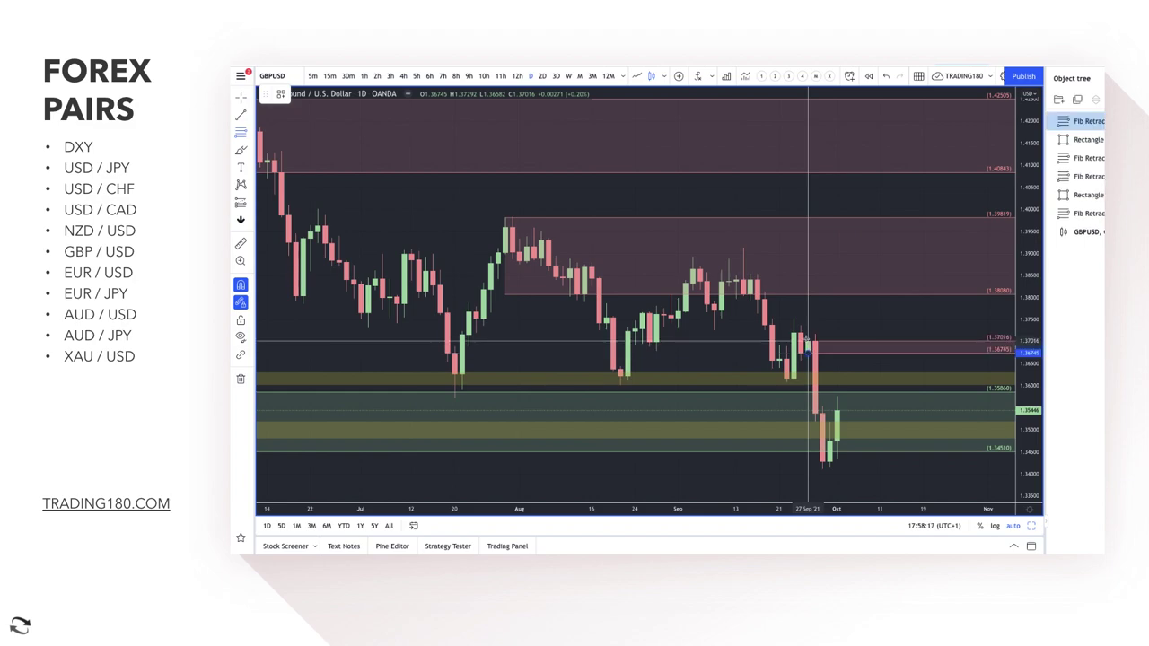
click(794, 320)
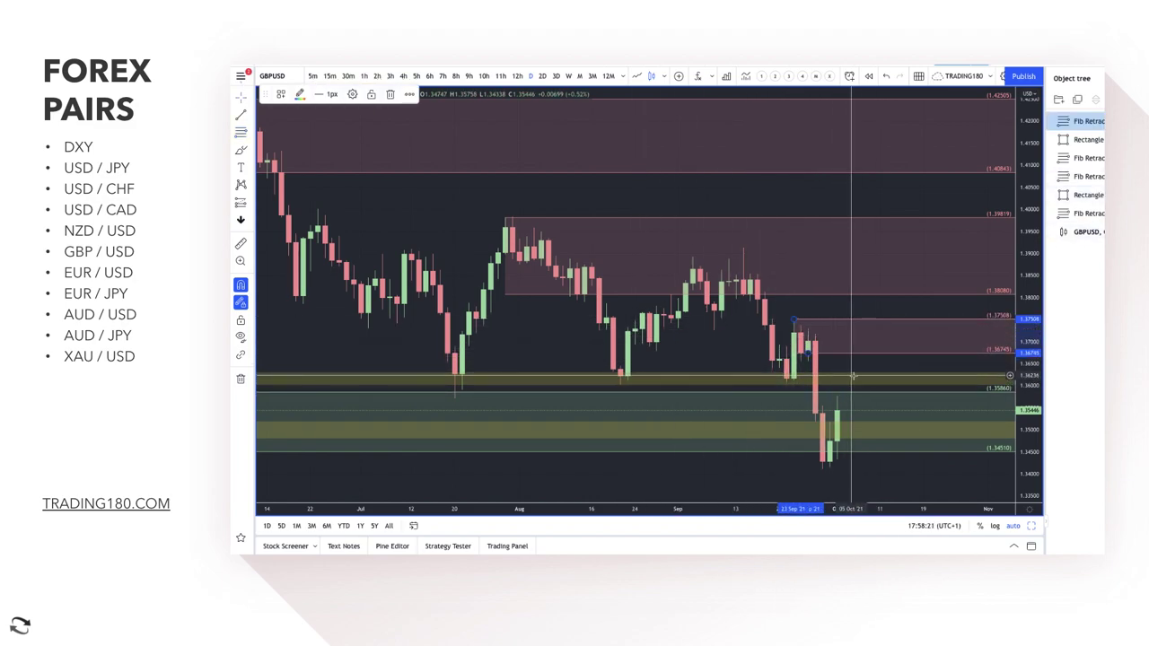
right_click(849, 281)
click(836, 313)
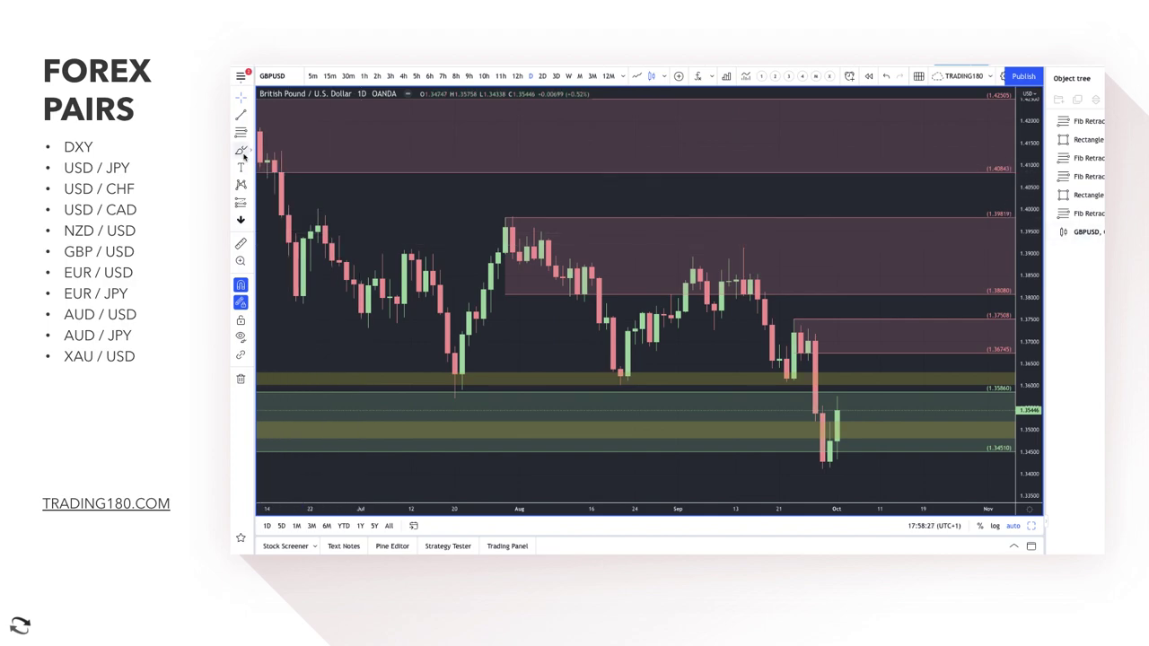
Move the 1.35860–1.34510 GBPUSD demand zone back to the December 2020 candles so that it spans 1.34627 to 1.31879
scroll(680, 403, down, 4)
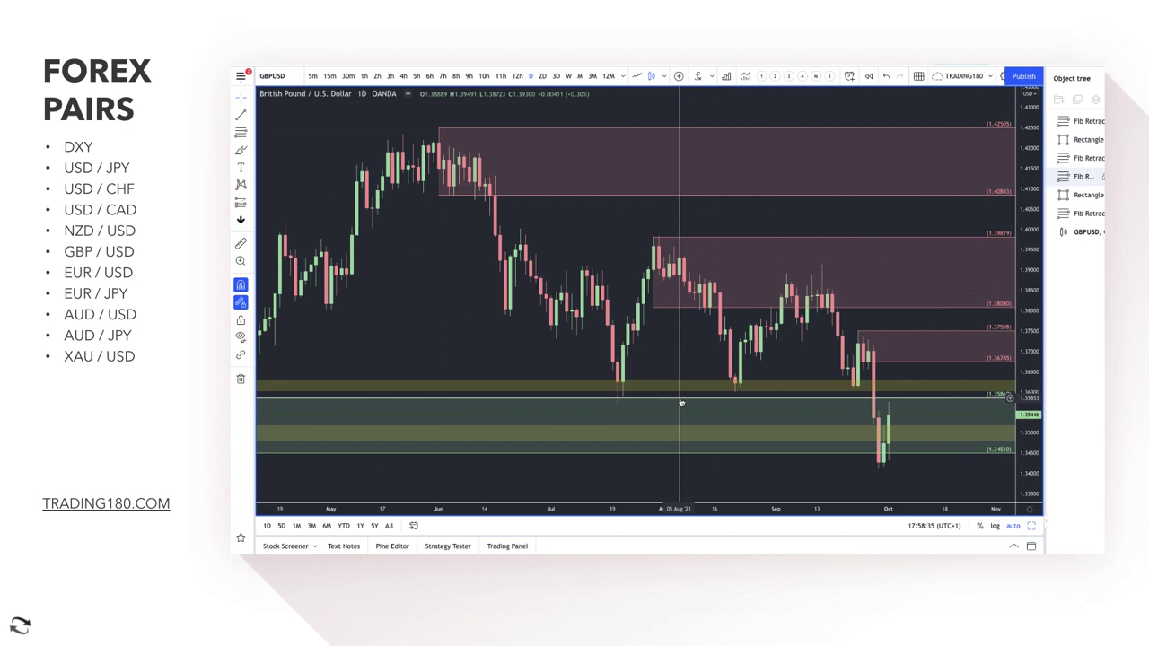
right_click(743, 286)
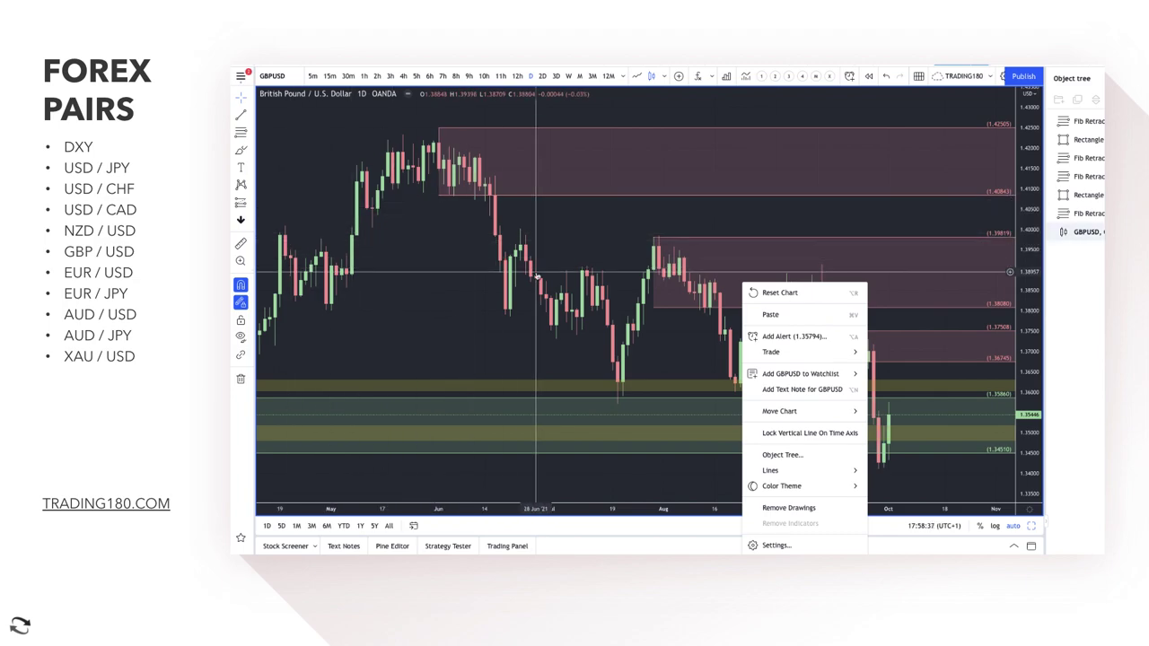
click(634, 349)
scroll(495, 336, down, 5)
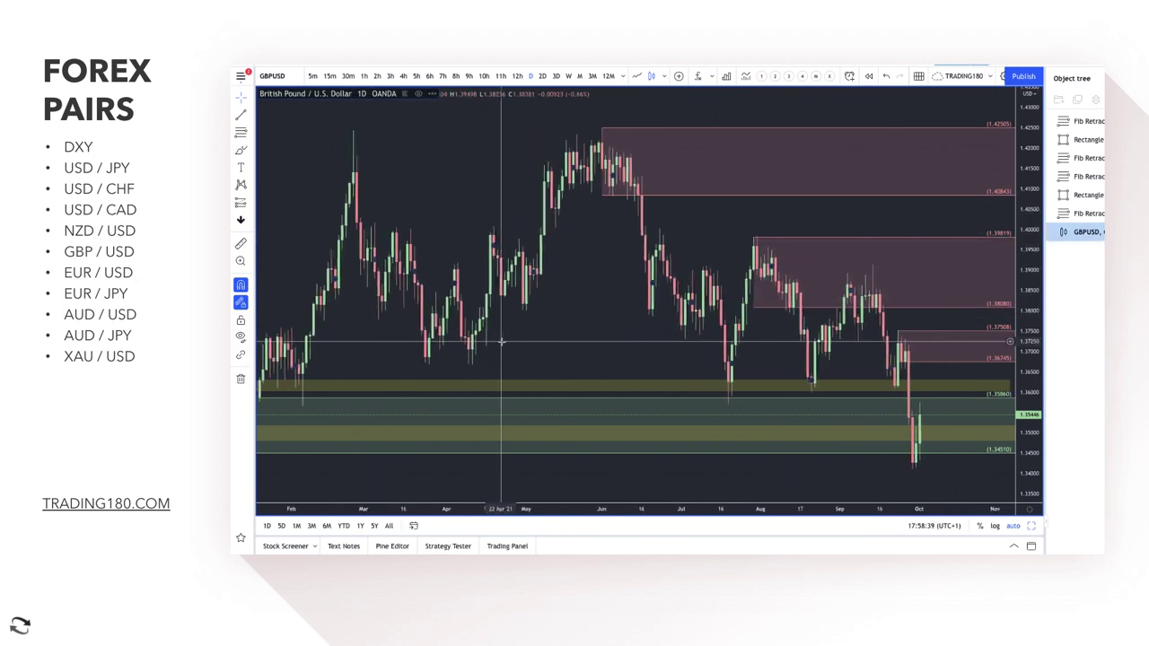
scroll(500, 342, down, 2)
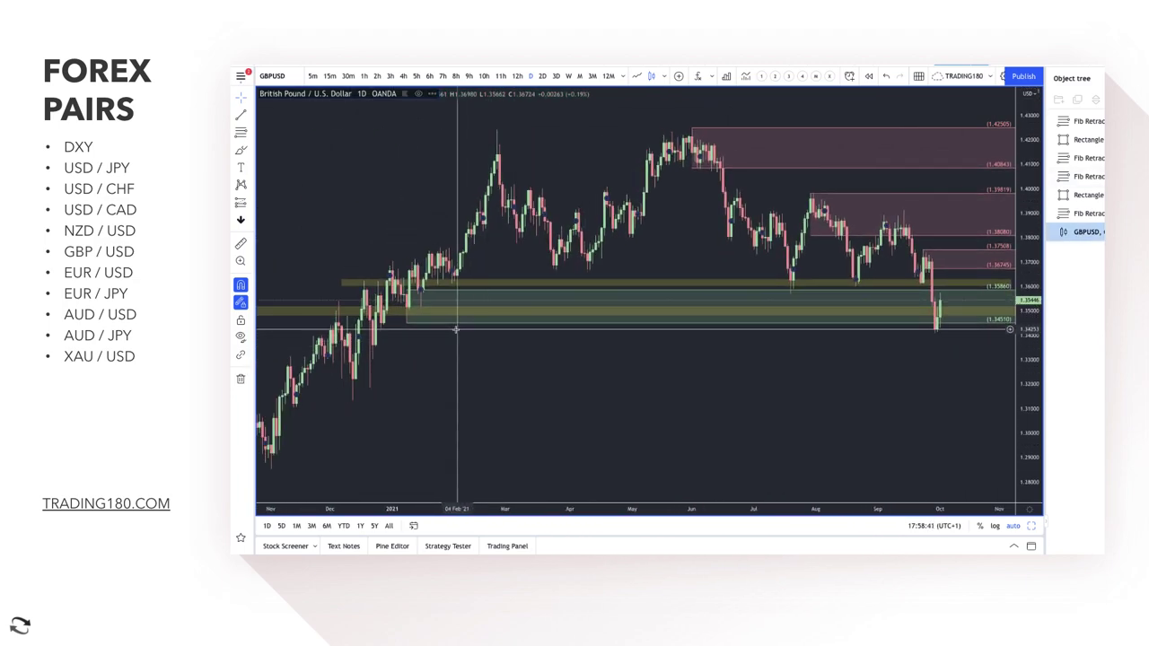
drag(397, 323, 370, 386)
drag(420, 294, 375, 320)
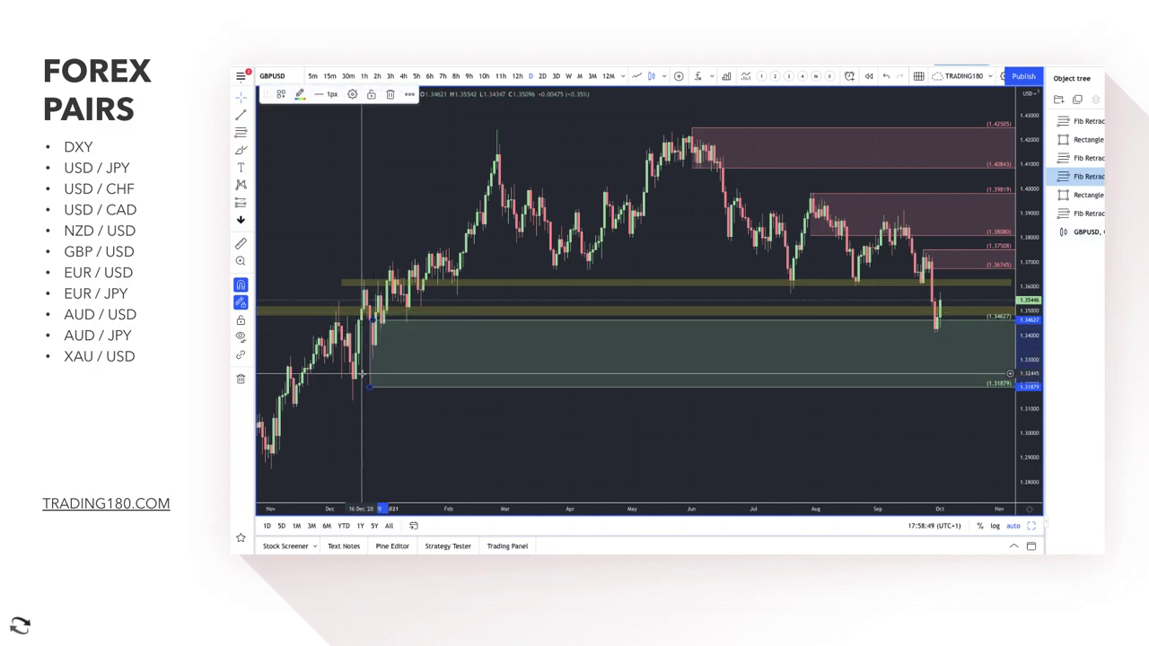
Delete both yellow horizontal rectangles from the GBPUSD chart
click(543, 282)
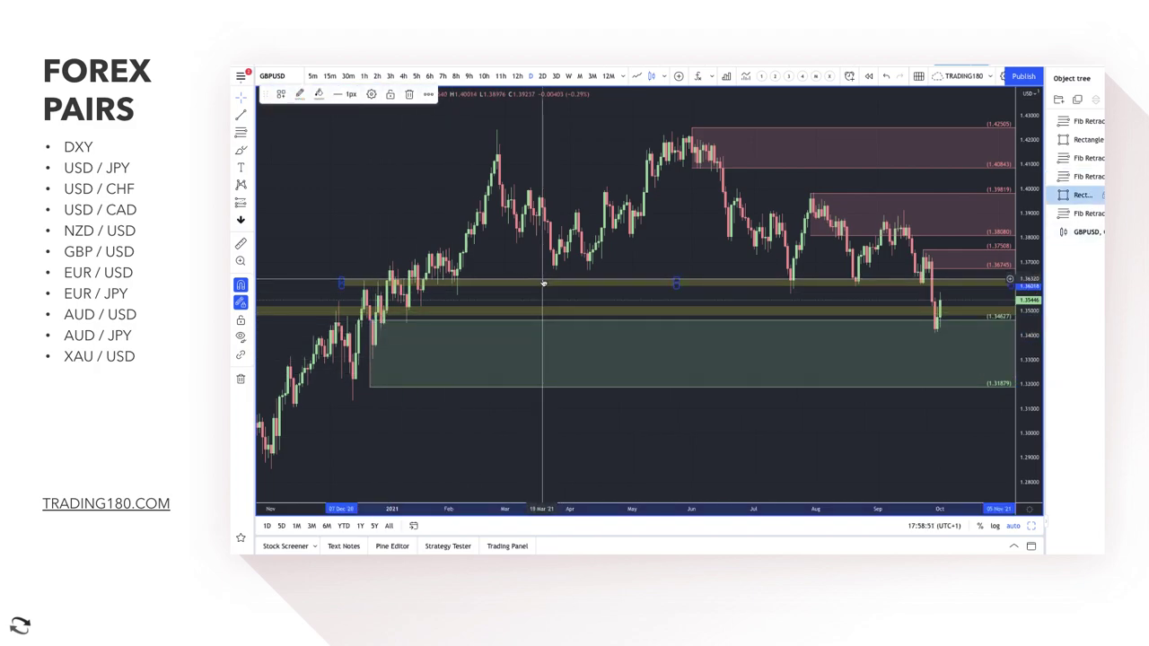
key(Delete)
click(542, 308)
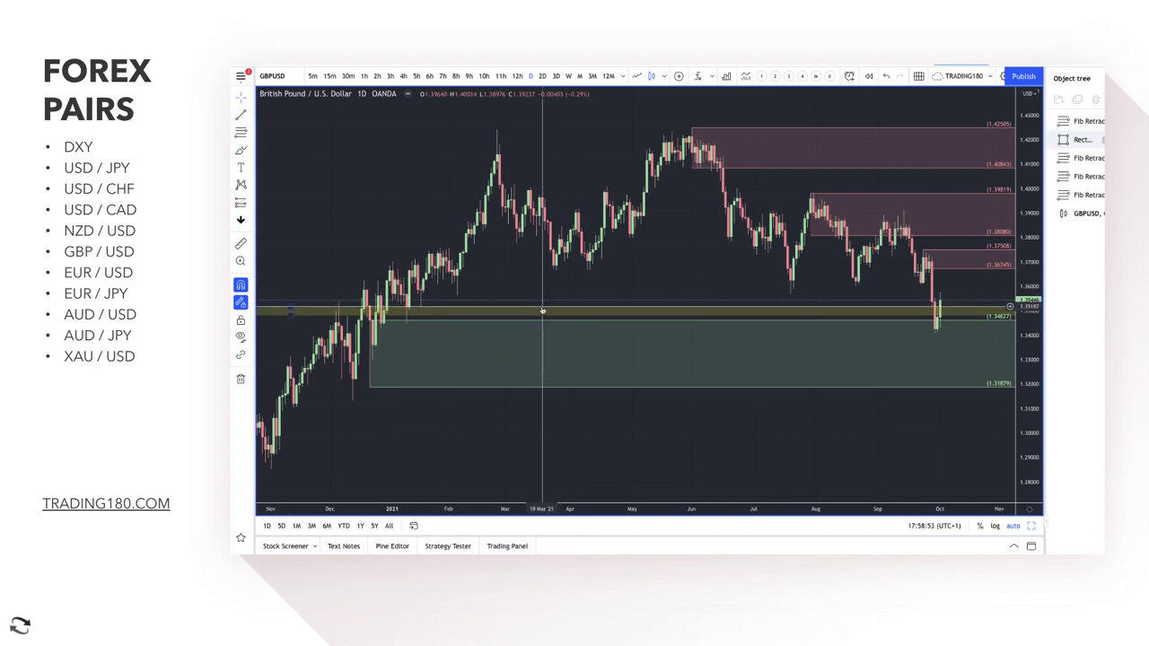
key(Delete)
Draw a rectangle from the 1 September 2020 GBPUSD high across to 21 October 2021, spanning about 1.3482 to 1.3422
scroll(543, 307, down, 5)
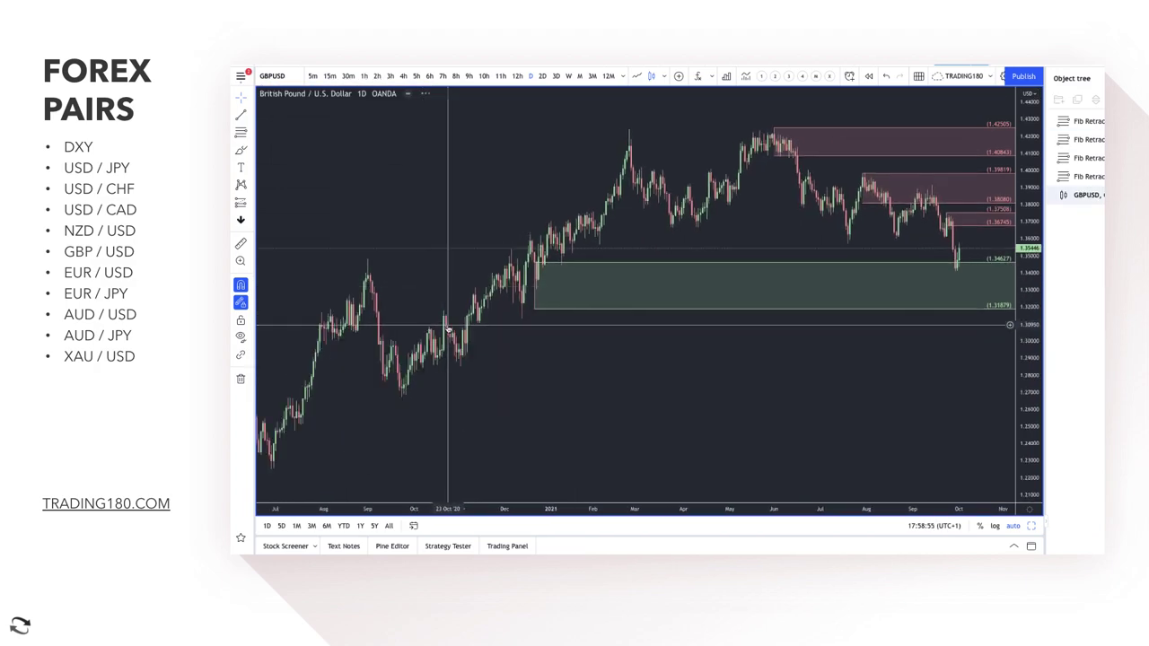
click(249, 154)
click(282, 188)
mouse_move(368, 260)
mouse_down()
mouse_move(661, 257)
mouse_move(954, 281)
mouse_move(990, 267)
mouse_up()
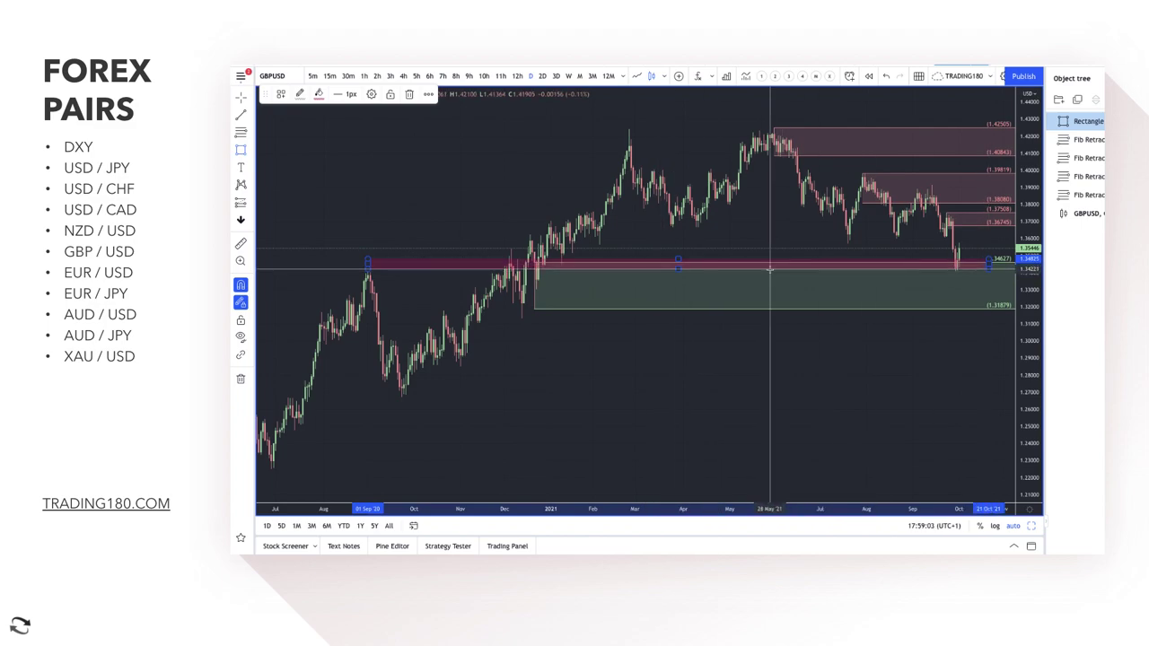
scroll(769, 270, up, 2)
scroll(769, 269, up, 1)
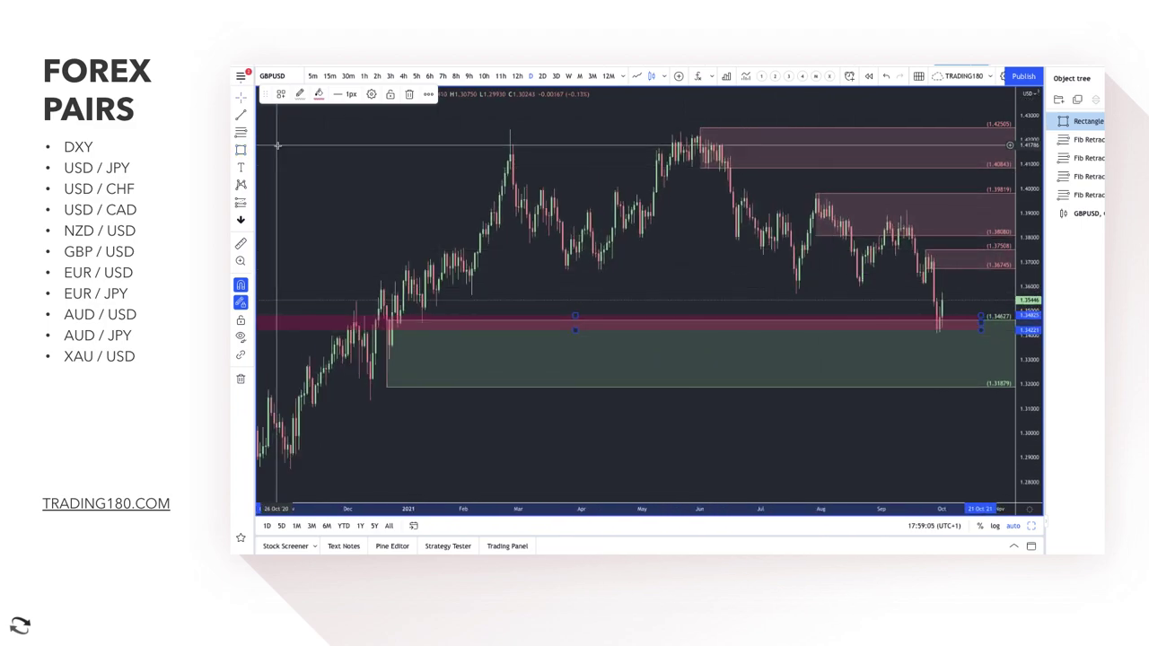
Brush a projected path from the latest GBPUSD candle up into the 1.36745–1.37508 supply zone, ending in a downward arrow
click(250, 152)
click(274, 151)
scroll(629, 269, up, 2)
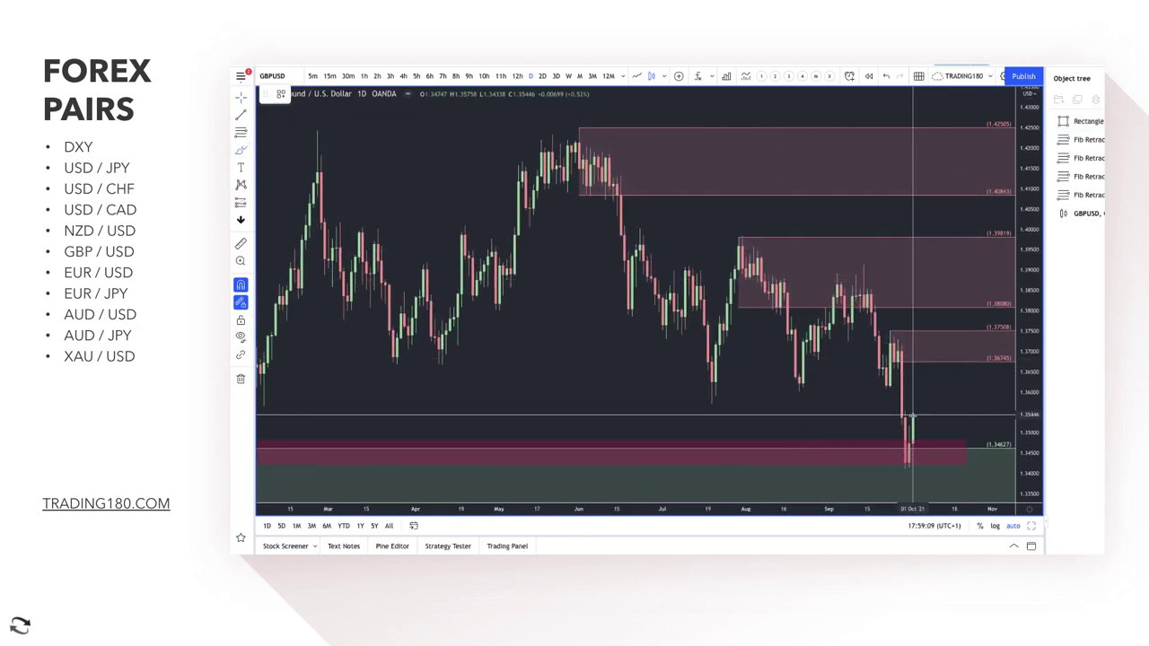
mouse_move(913, 415)
mouse_down()
mouse_move(939, 359)
mouse_move(956, 384)
mouse_move(963, 377)
mouse_up()
scroll(928, 365, up, 3)
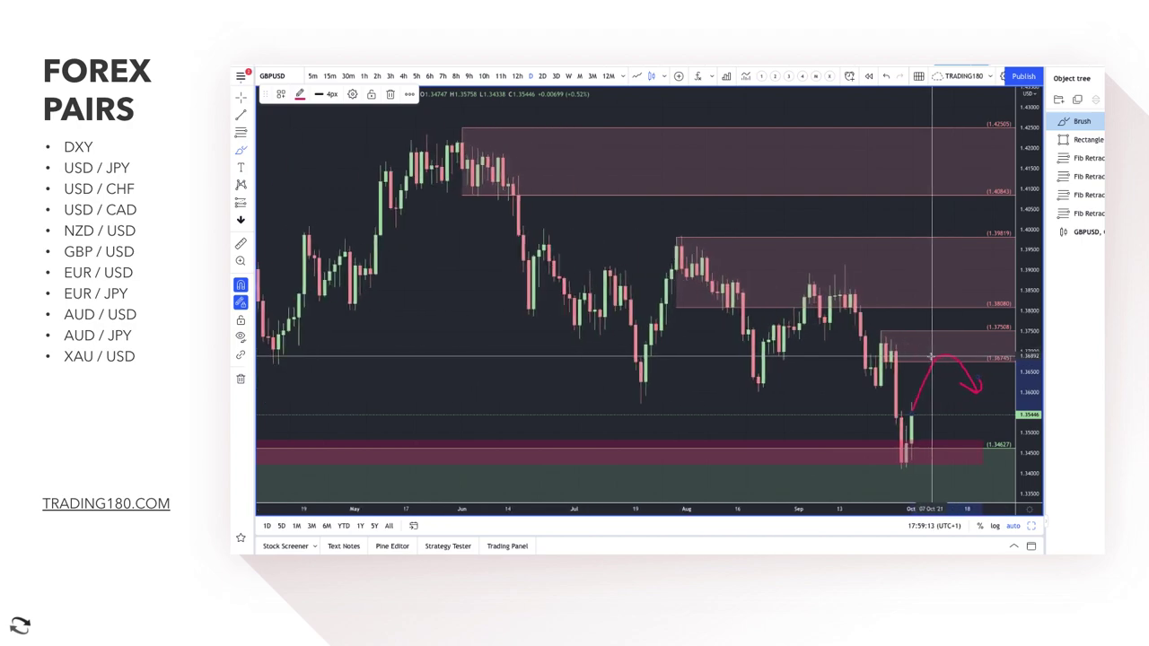
Brush a rising arrow in the empty area below the May–June GBPUSD candles, circle it, and add a falling arrow beside it
mouse_move(353, 377)
mouse_down()
mouse_move(408, 316)
mouse_move(405, 334)
mouse_up()
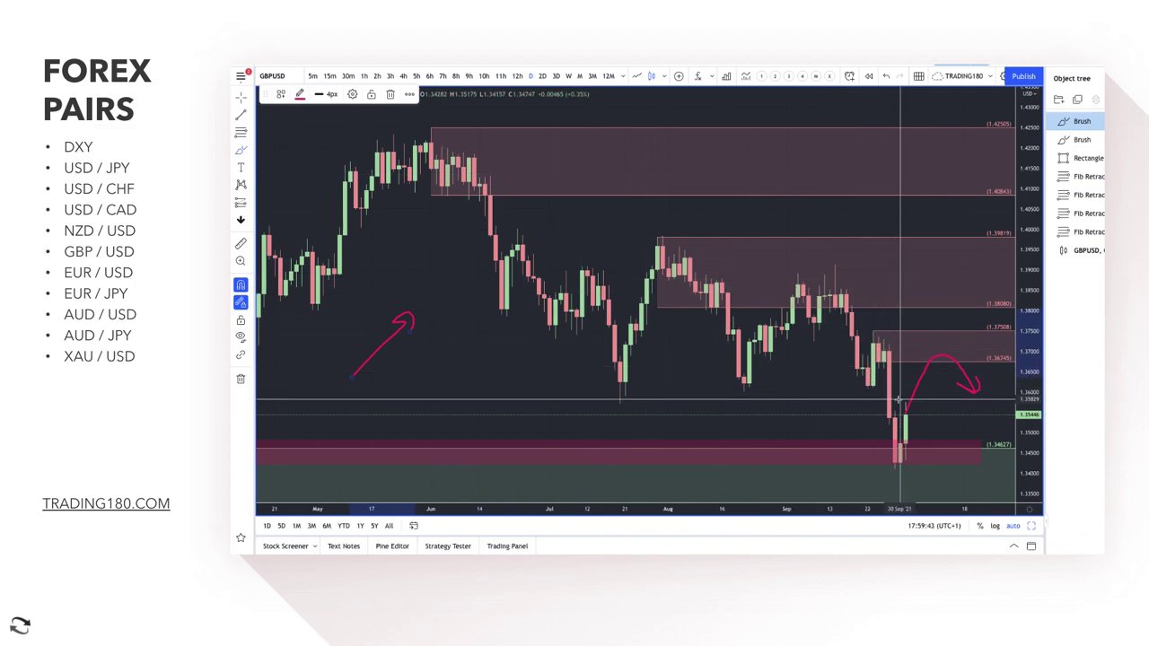
scroll(410, 270, down, 1)
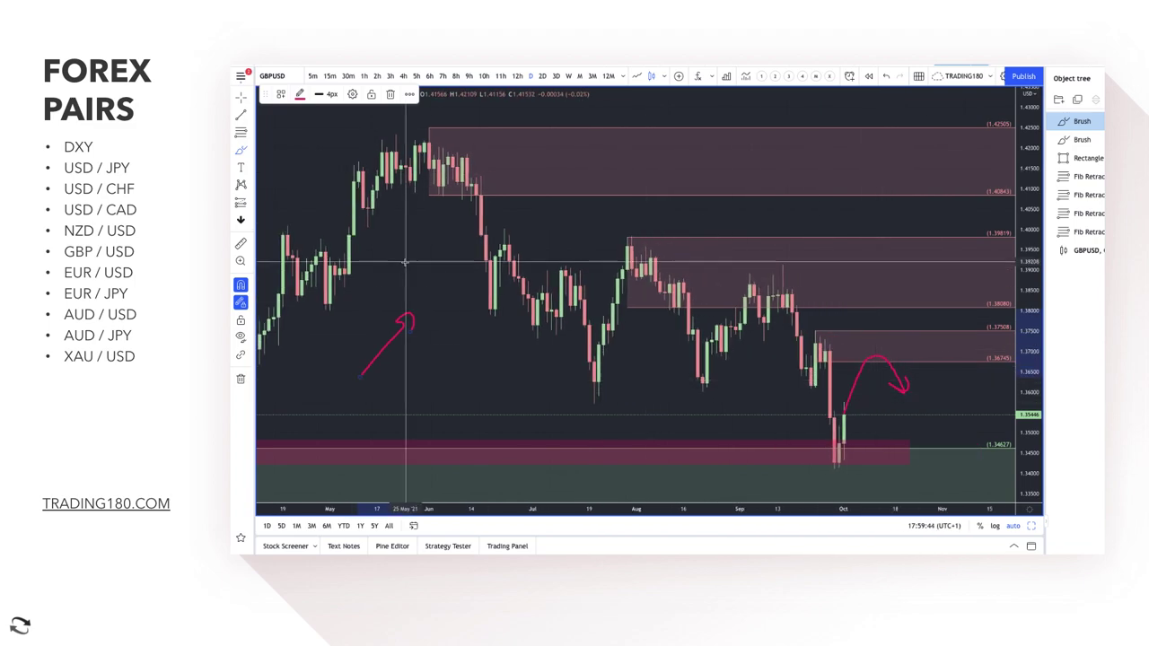
click(241, 153)
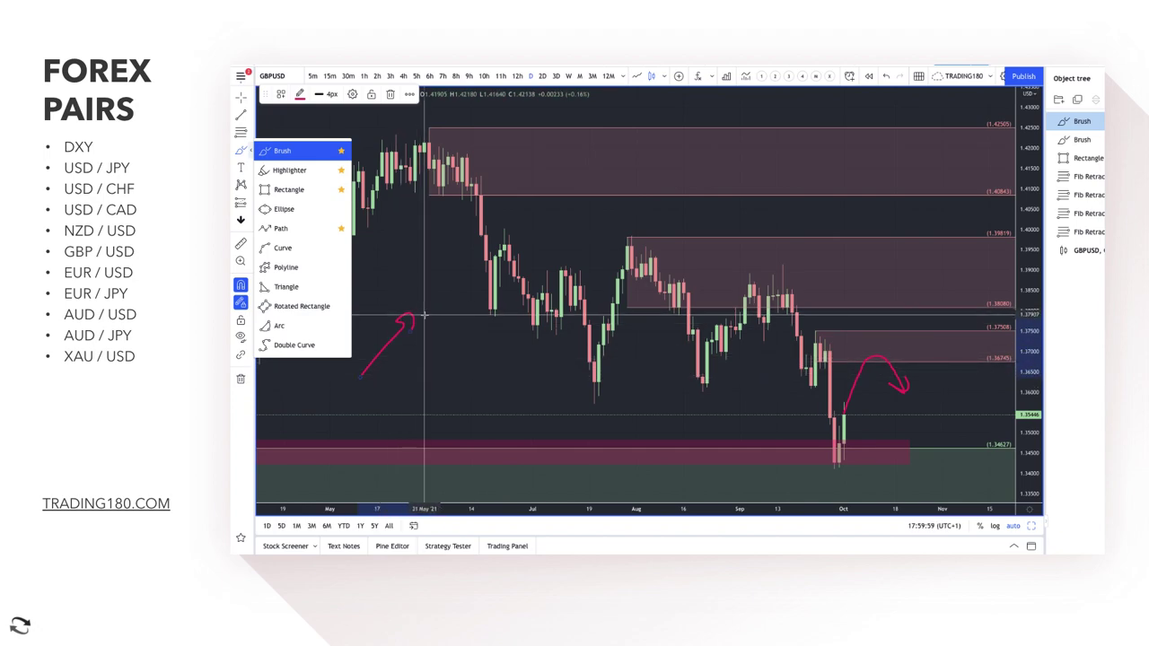
mouse_move(412, 305)
mouse_down()
mouse_move(431, 377)
mouse_move(399, 304)
mouse_up()
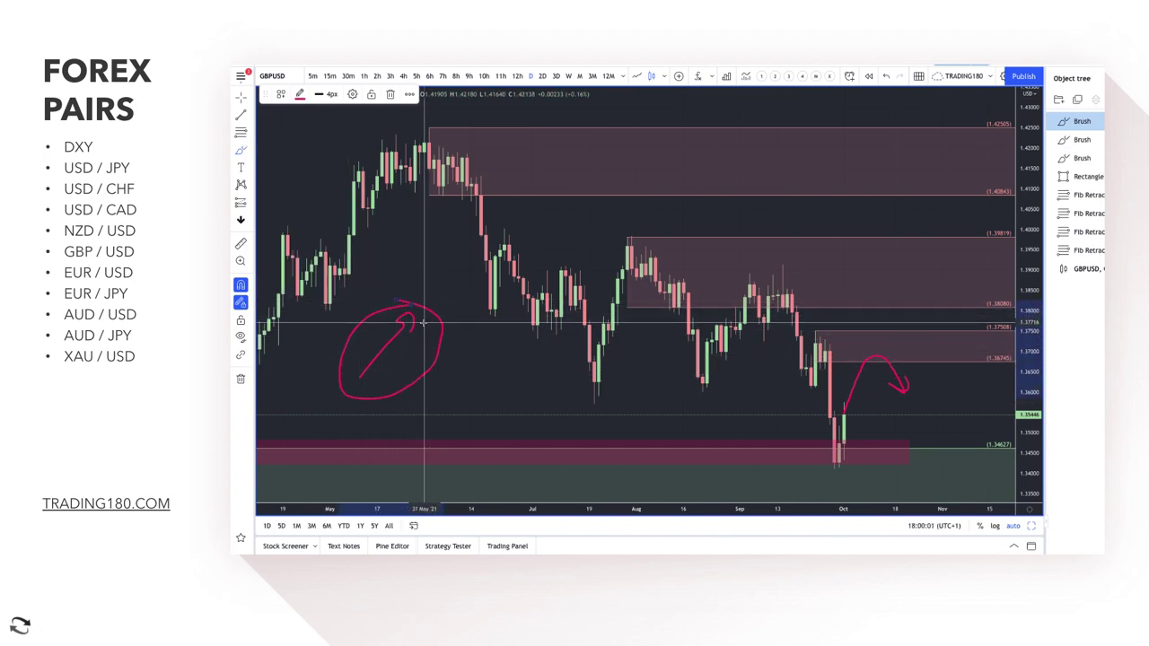
mouse_move(439, 377)
mouse_down()
mouse_move(470, 418)
mouse_move(470, 399)
mouse_up()
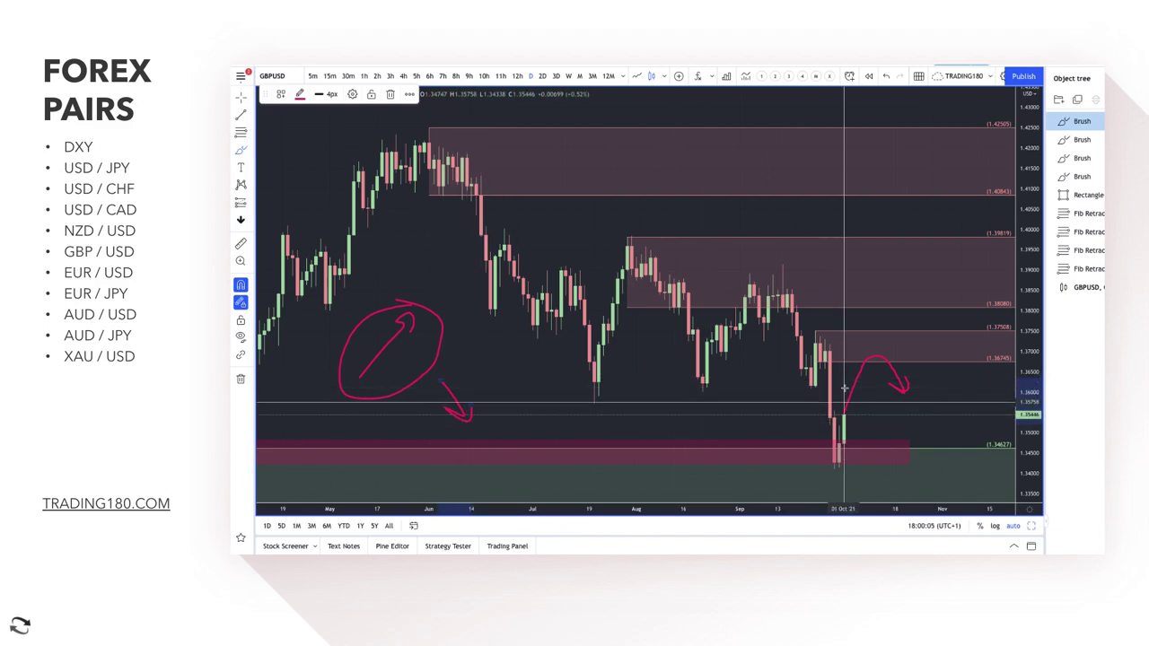
Brush a falling arrow from the 1.37508 supply zone to the GBPUSD demand zone, and delete all the brush drawings
drag(811, 329, 842, 436)
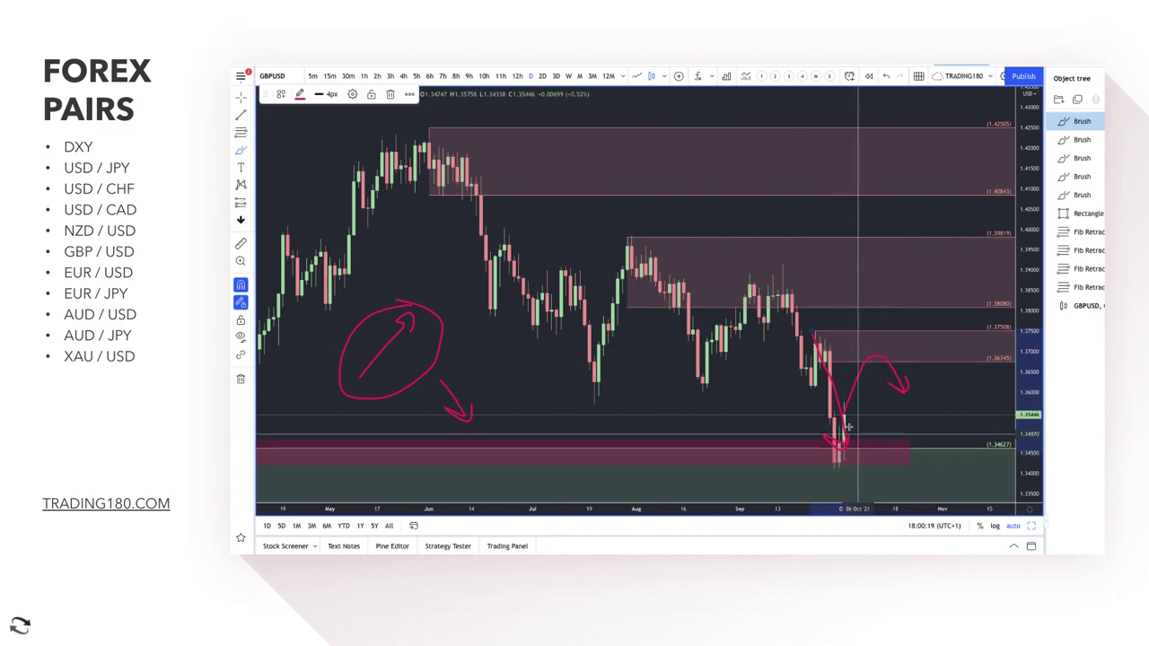
scroll(854, 430, down, 3)
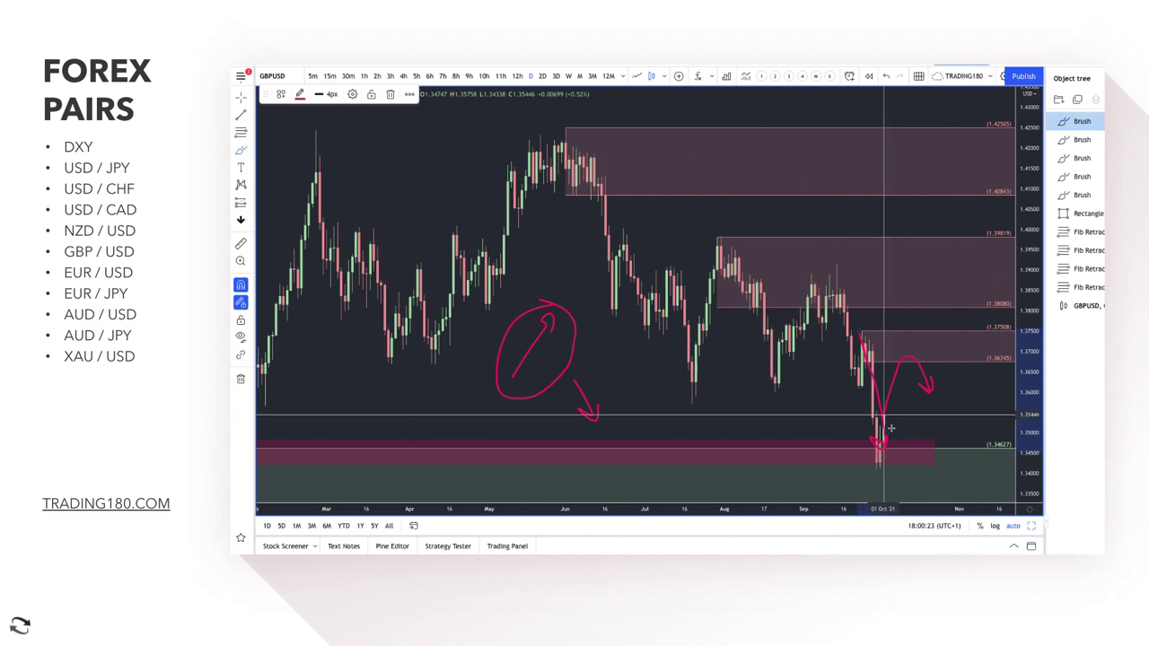
scroll(897, 408, up, 5)
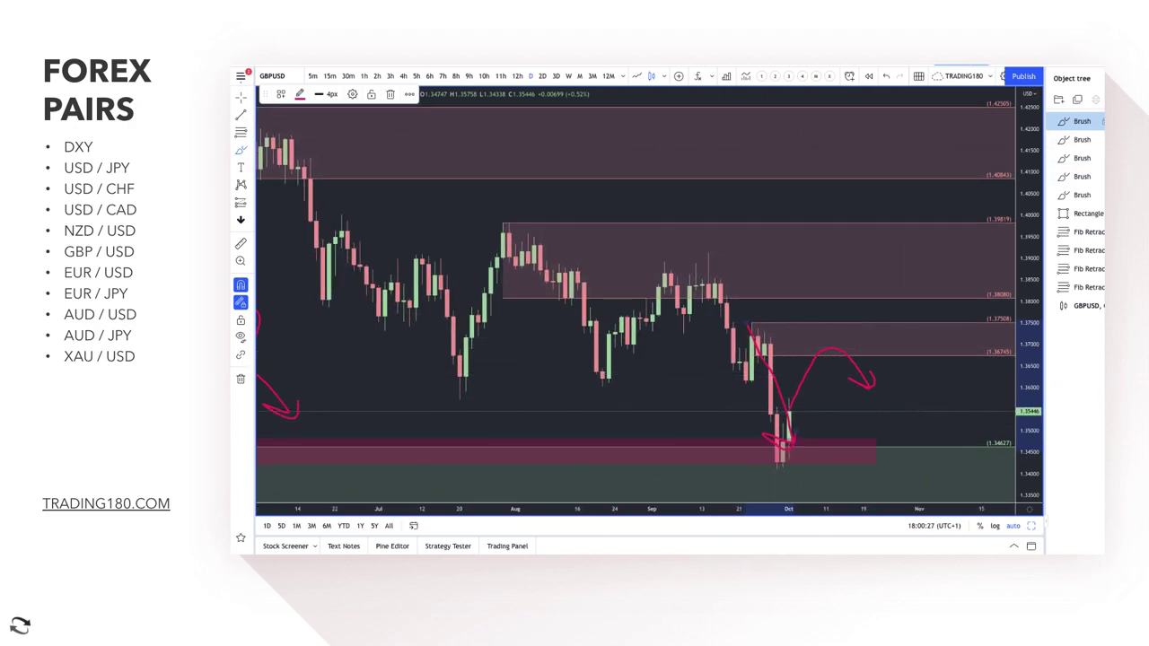
key(Delete)
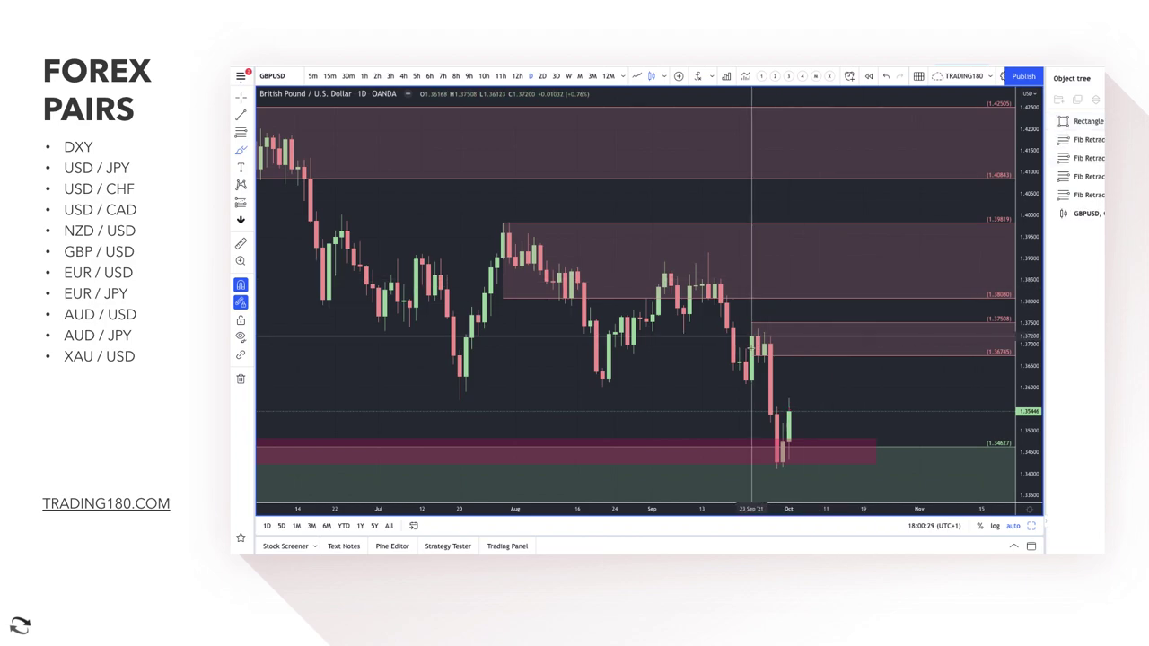
Circle the late-September GBPUSD low and brush two scenarios: a rise to the 1.36745 supply and back to demand, and a direct drop into demand
click(246, 150)
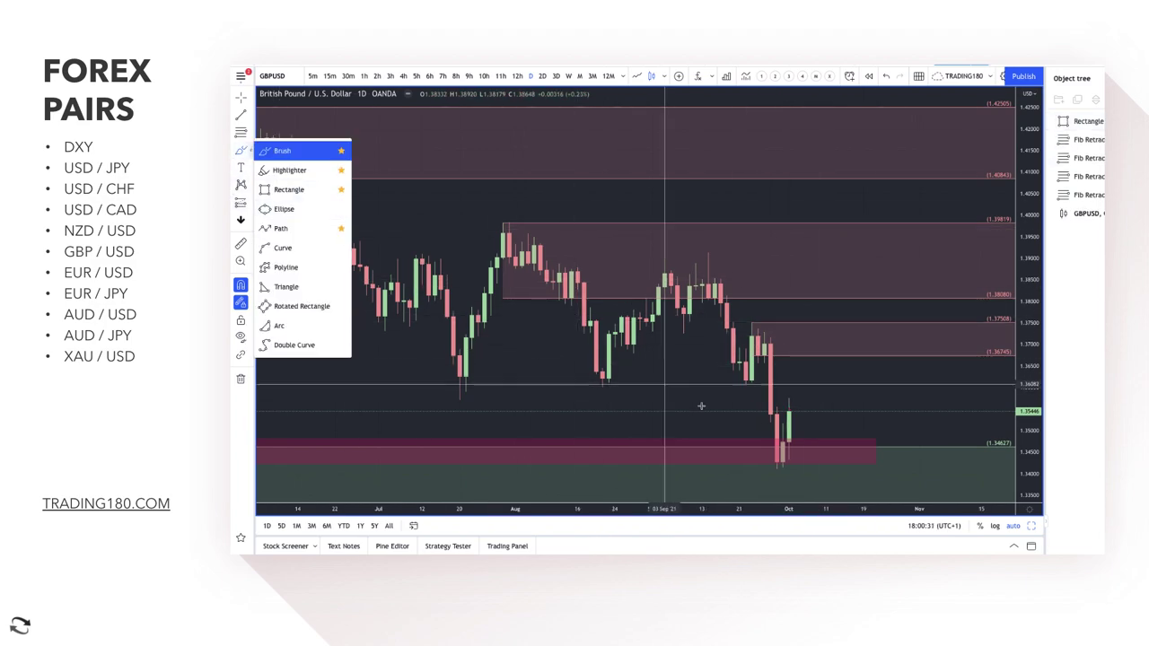
mouse_move(774, 442)
mouse_down()
mouse_move(750, 467)
mouse_move(780, 478)
mouse_move(810, 345)
mouse_move(872, 449)
mouse_move(887, 413)
mouse_up()
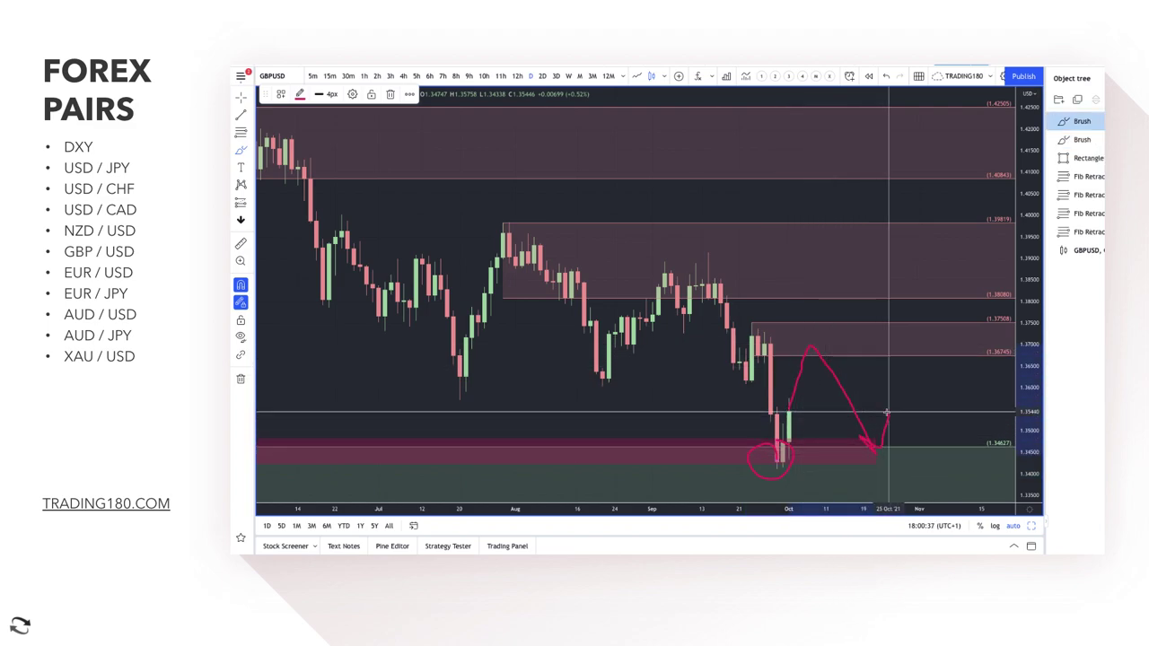
mouse_move(796, 415)
mouse_down()
mouse_move(825, 496)
mouse_move(840, 438)
mouse_move(875, 487)
mouse_move(829, 503)
mouse_up()
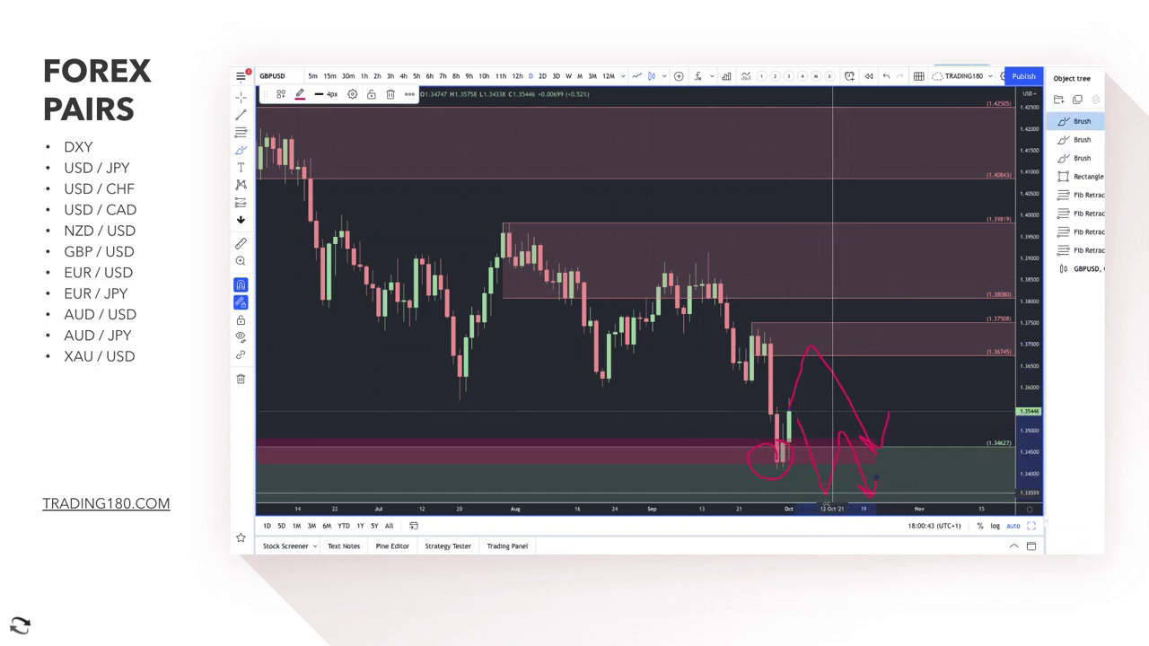
drag(840, 436, 869, 493)
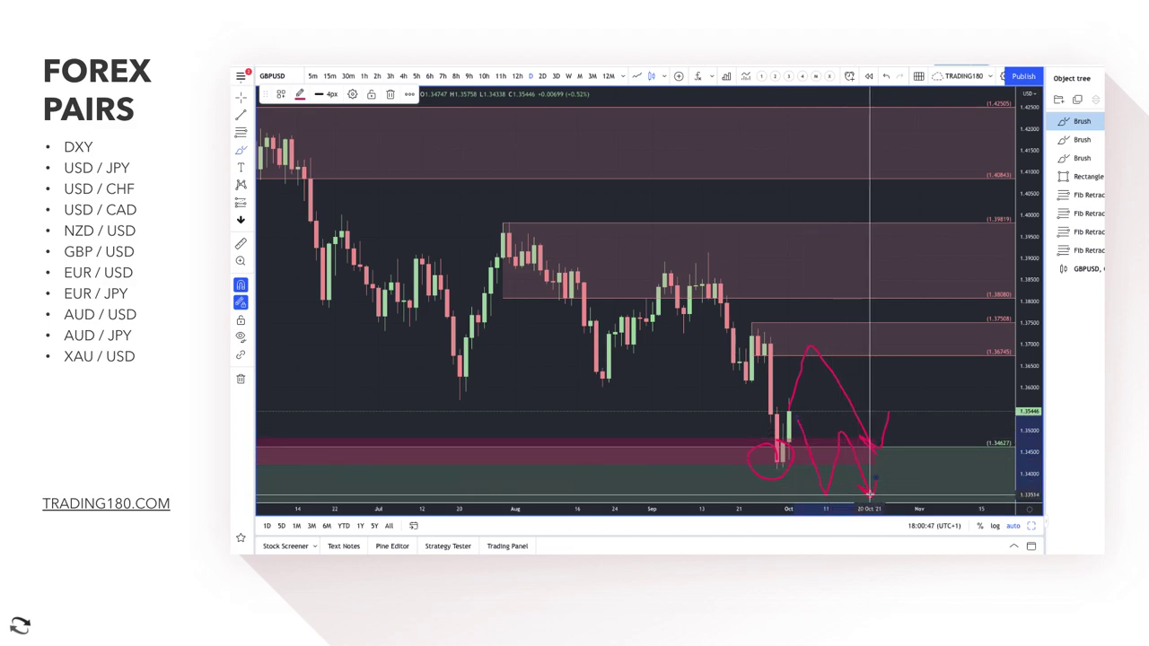
scroll(860, 335, down, 3)
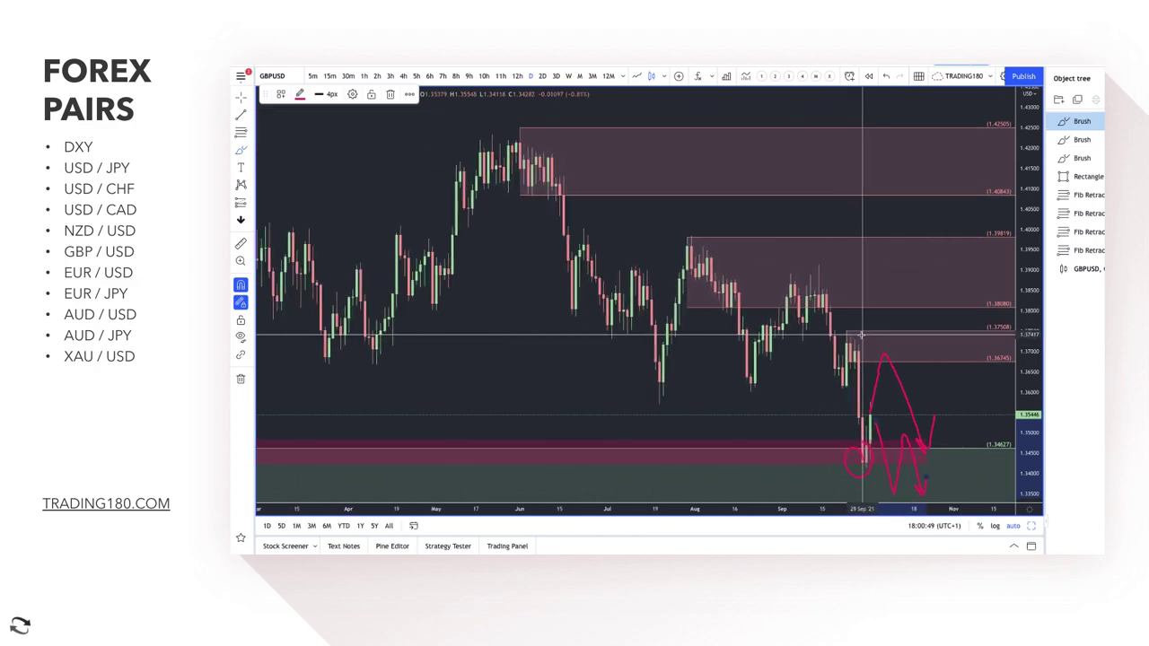
scroll(860, 334, down, 1)
Switch to the EURUSD daily chart and measure the drop from the 23 September candle to the 30 September low
click(994, 201)
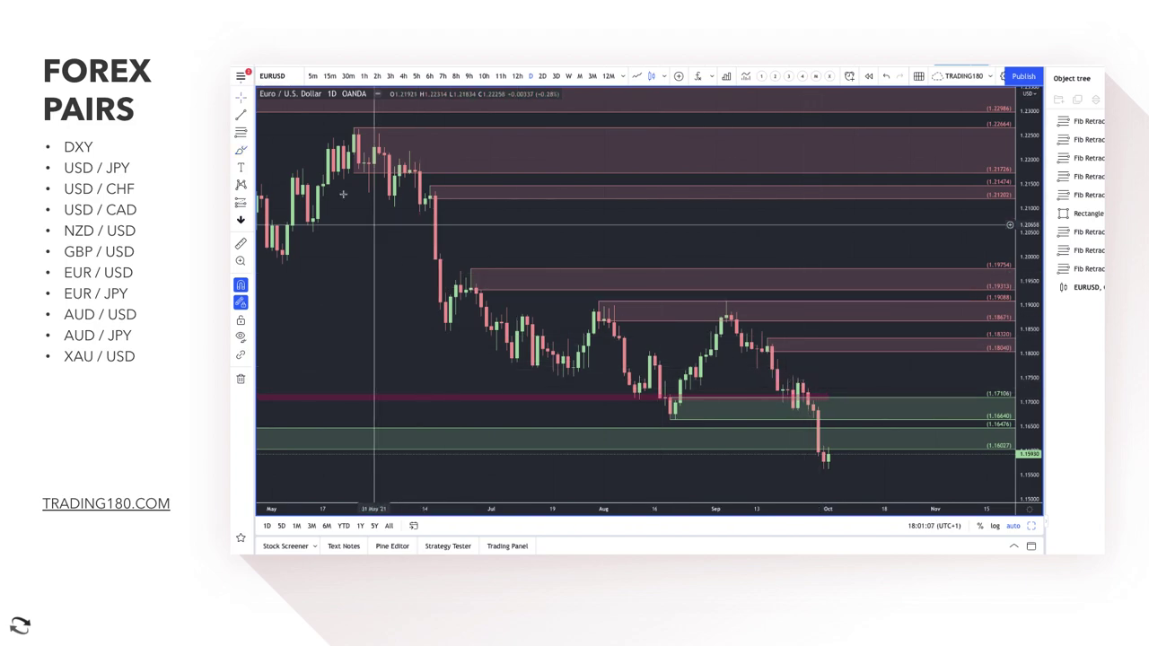
click(247, 150)
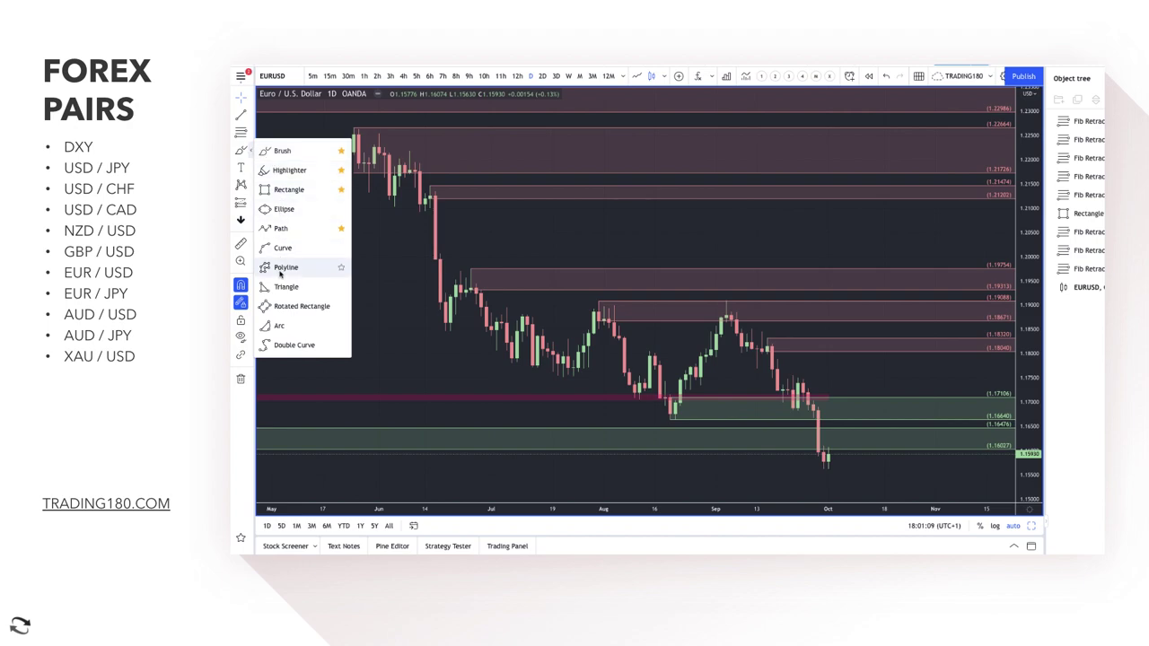
click(240, 242)
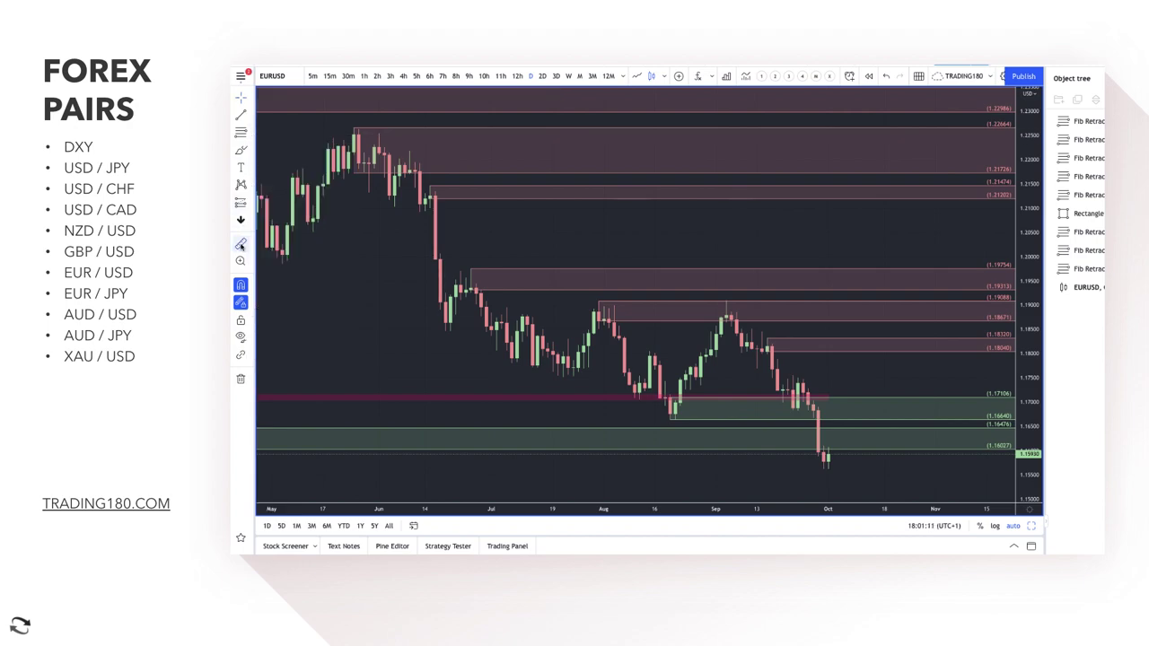
click(798, 379)
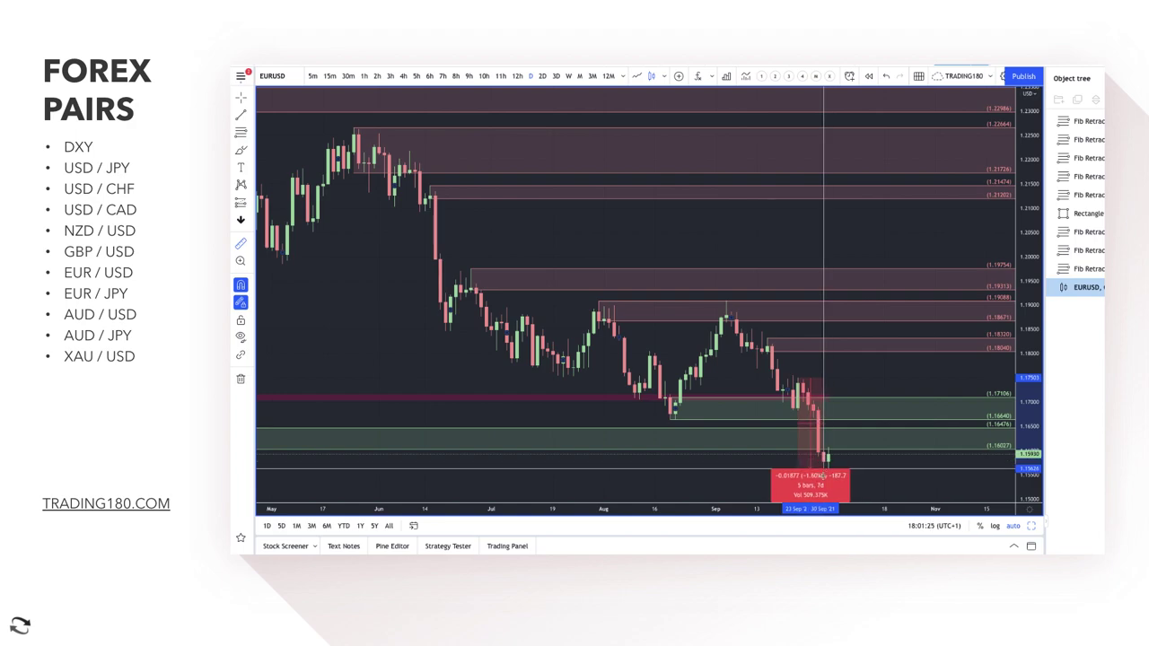
click(824, 476)
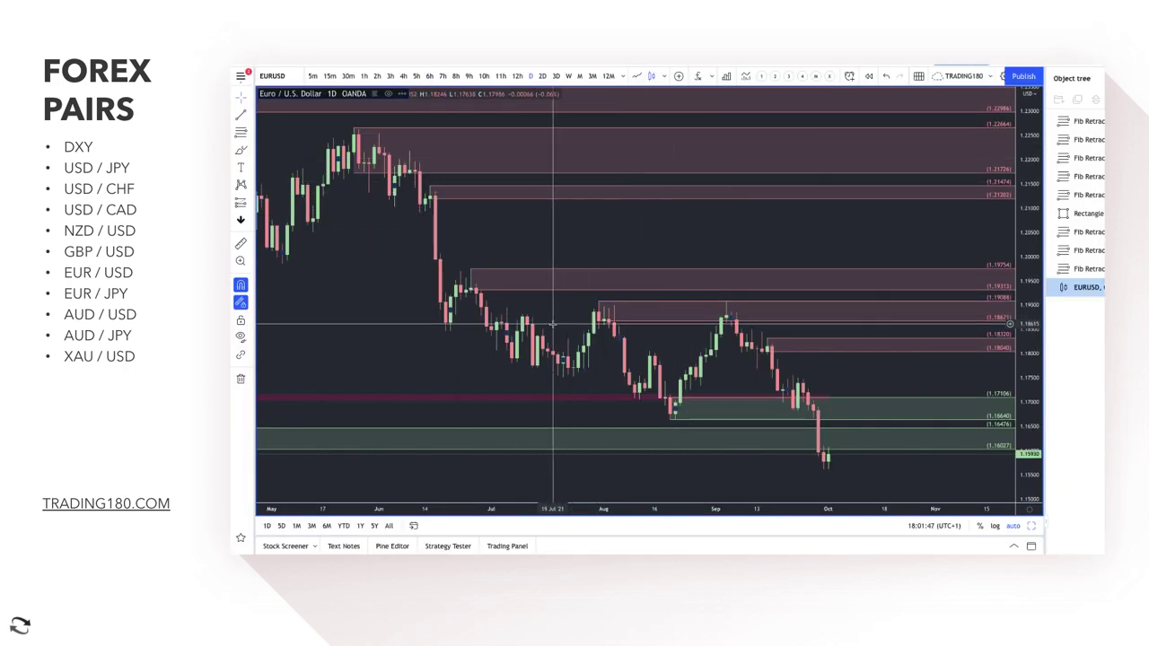
Delete the two green EURUSD demand zones at 1.17106–1.16640 and 1.16476–1.16027
right_click(700, 412)
mouse_move(722, 422)
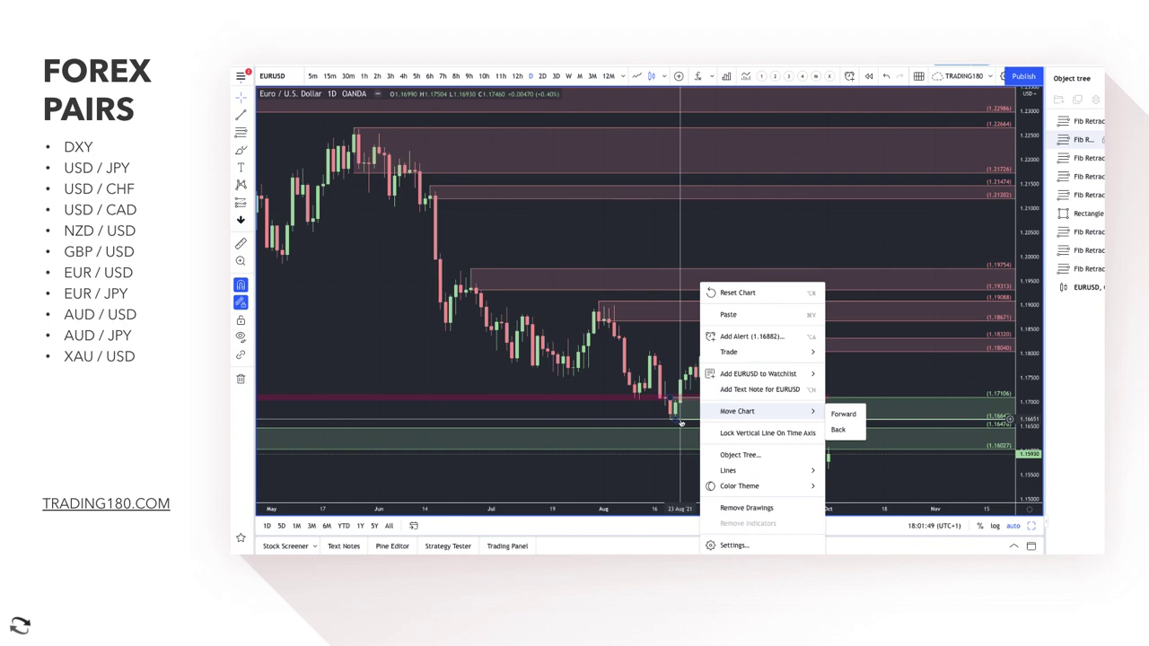
click(680, 422)
key(Delete)
click(669, 434)
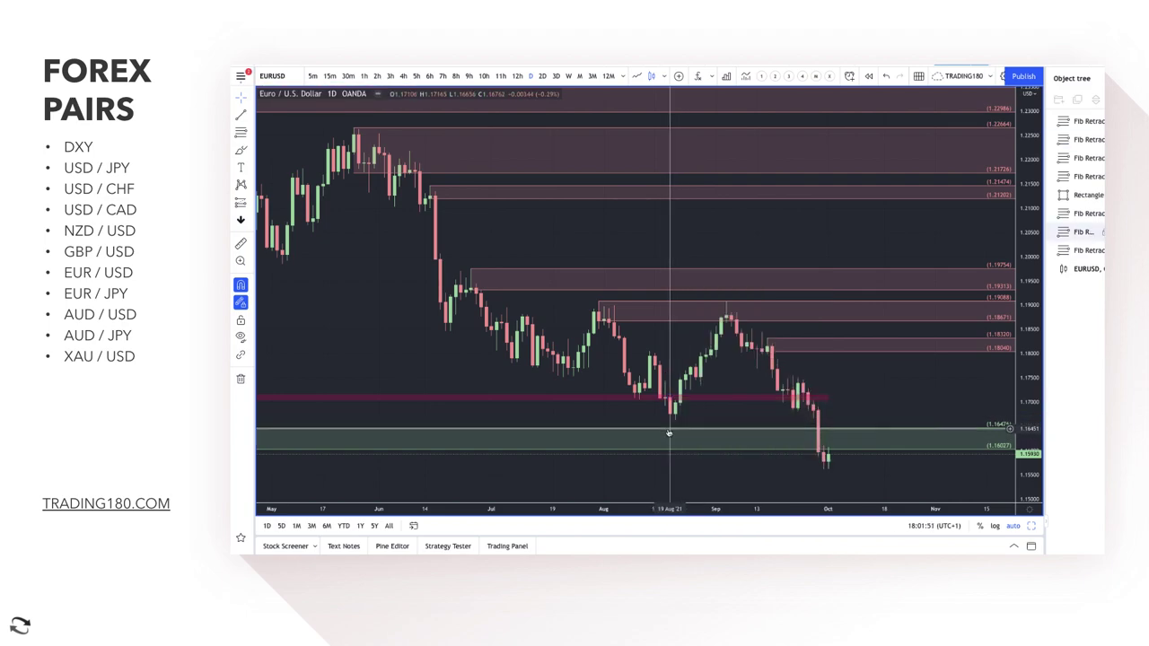
key(Delete)
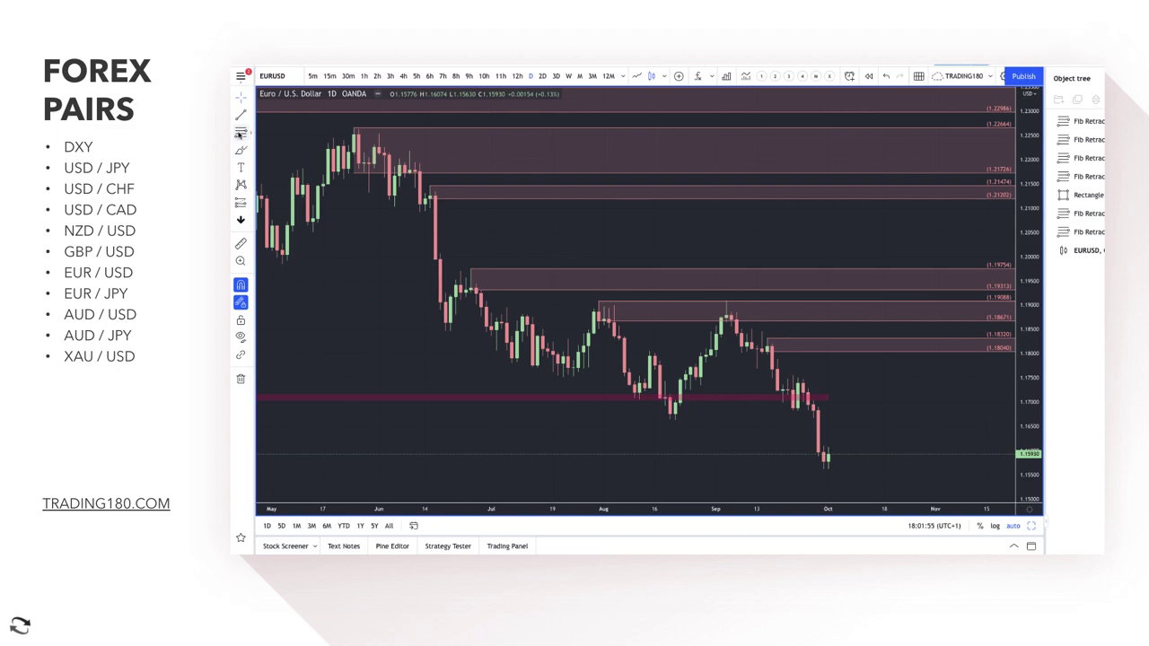
Draw a Fib Retracement zone from 1.14120 to 1.13705 at the mid-July 2020 EURUSD candles and apply the 2. DEMAND template
scroll(431, 274, down, 6)
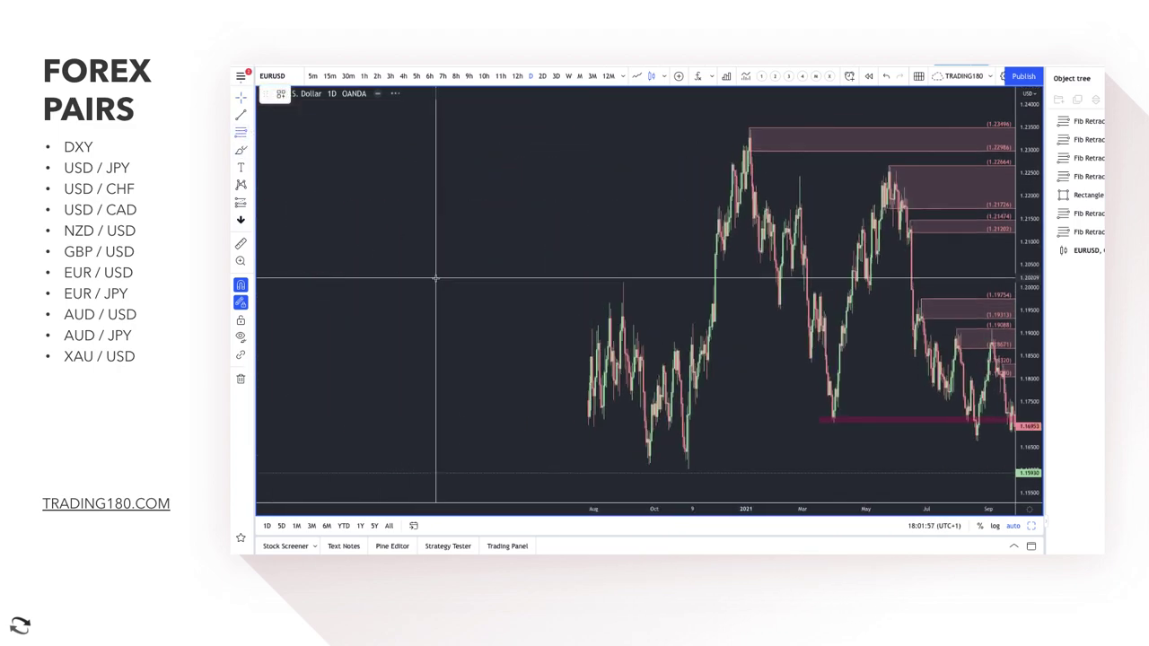
scroll(435, 278, right, 3)
scroll(568, 354, up, 3)
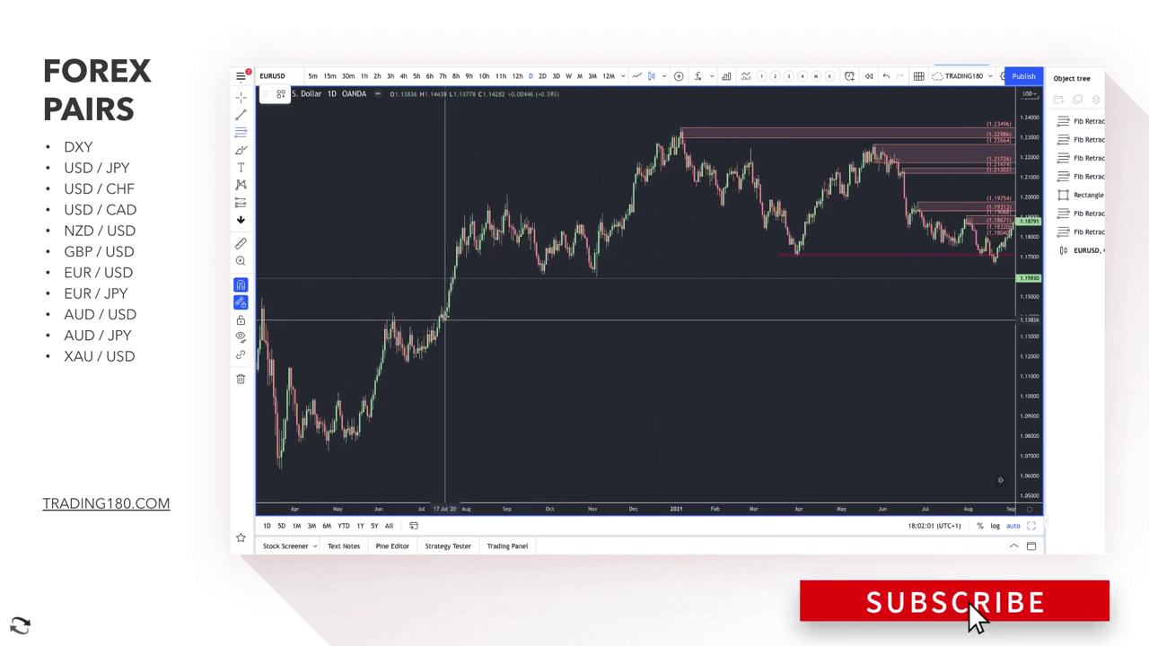
drag(443, 311, 444, 321)
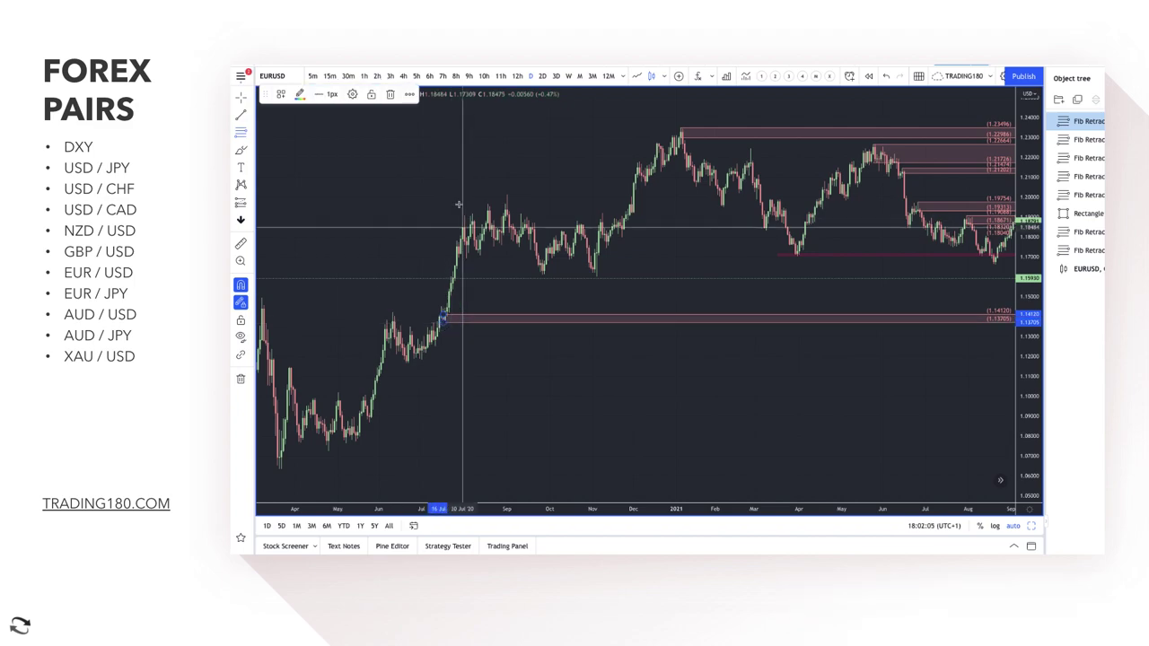
click(278, 95)
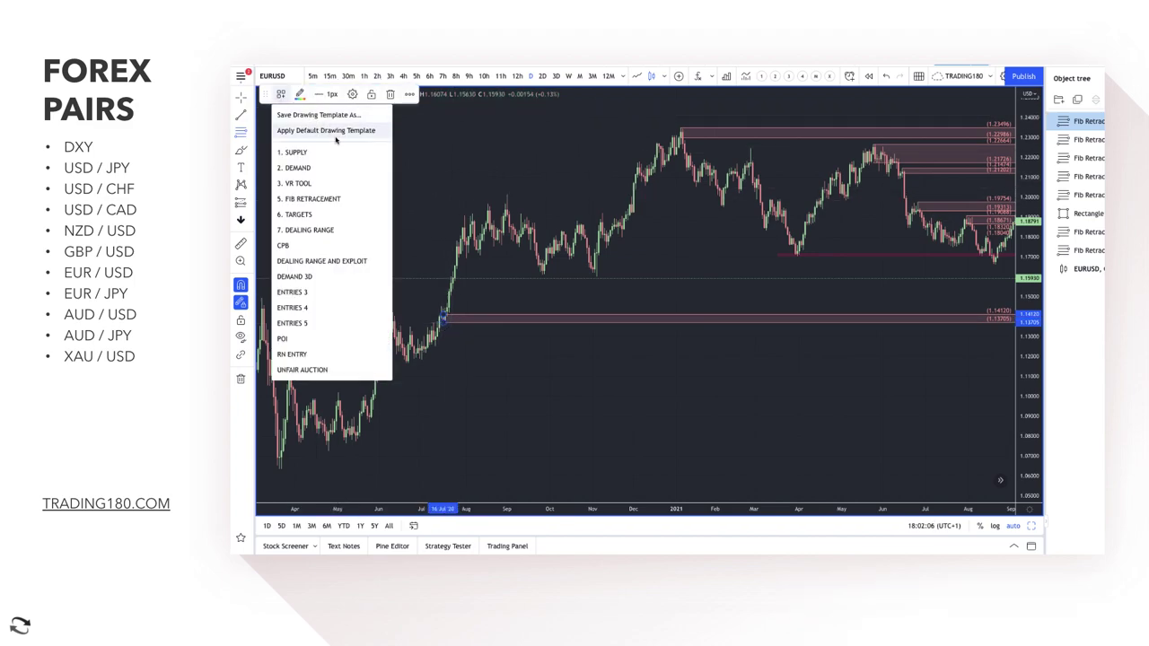
click(300, 168)
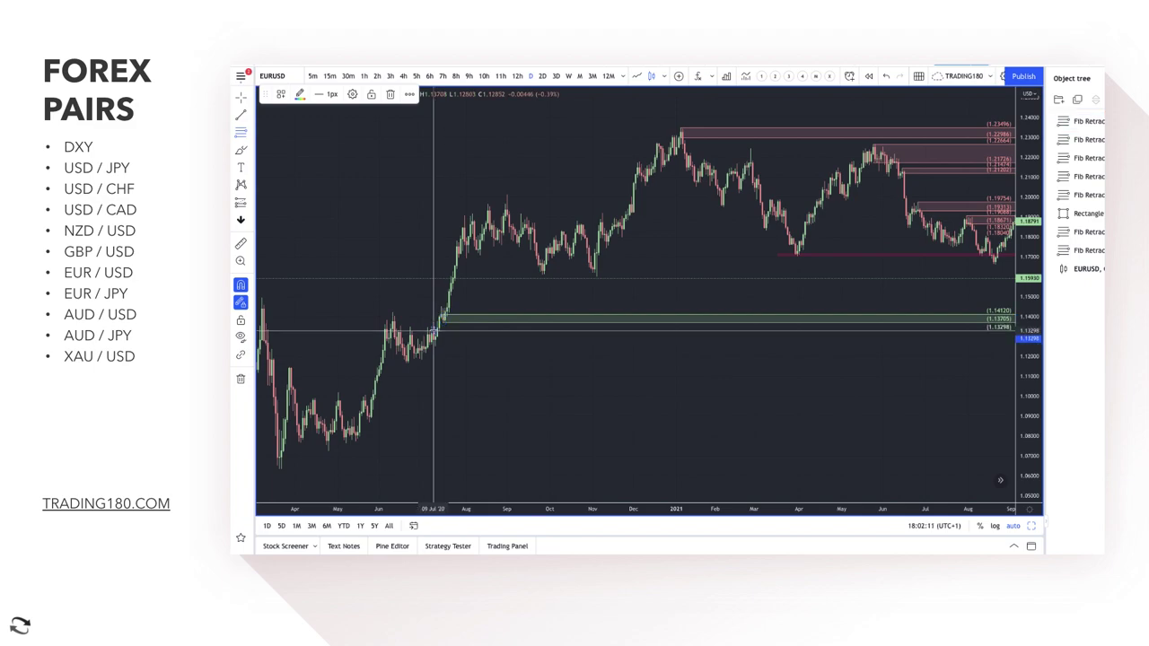
Draw a second EURUSD demand zone from 1.13298 to 1.11684 across the late-June to early-July 2020 candles
drag(439, 332, 409, 362)
scroll(593, 325, right, 10)
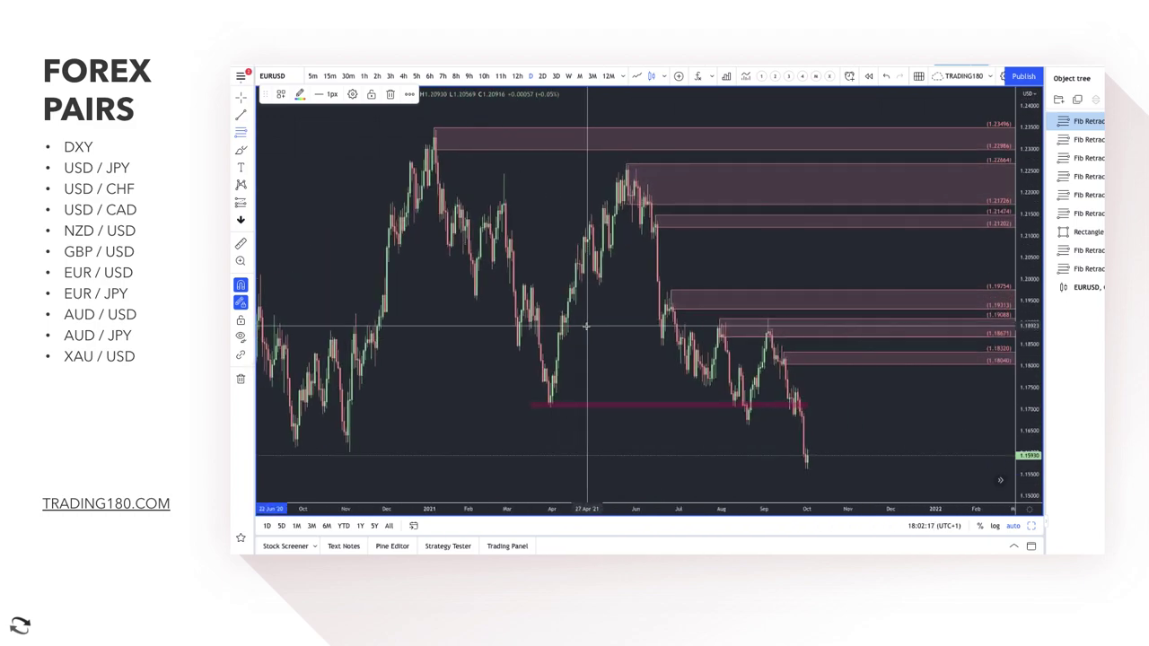
scroll(622, 329, down, 5)
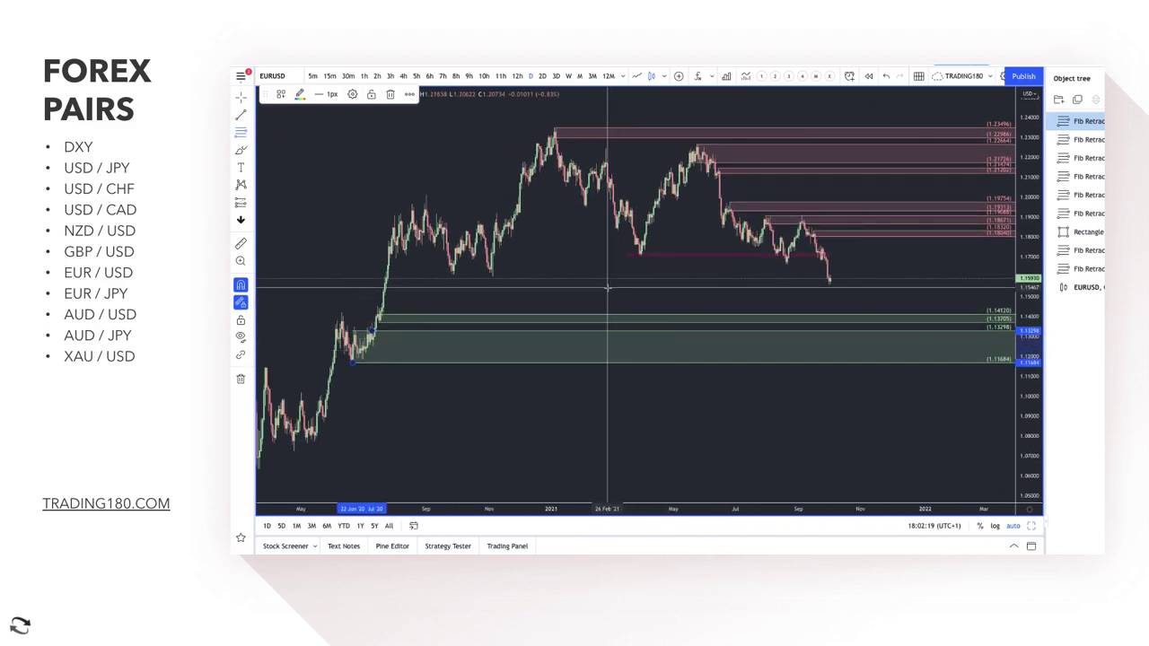
Brush a horizontal line under the latest EURUSD low and sketch a zigzag scenario rising toward the 1.18040 supply, falling back and bouncing again
scroll(768, 278, up, 4)
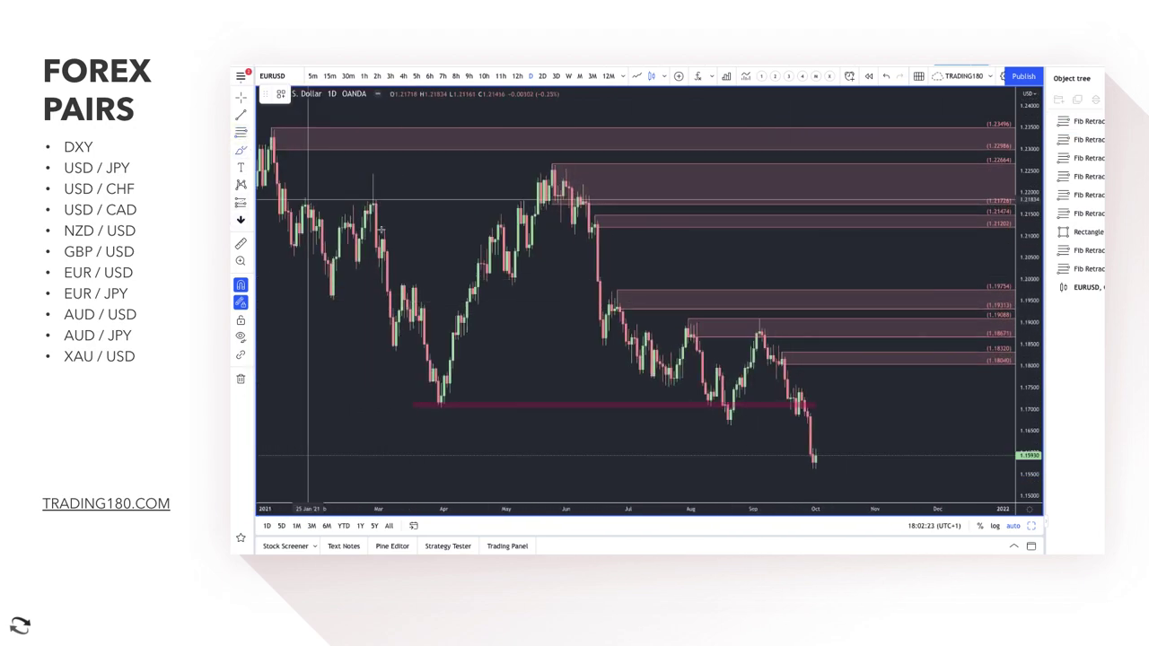
mouse_move(814, 456)
mouse_down()
mouse_move(816, 423)
mouse_move(839, 419)
mouse_move(848, 372)
mouse_move(863, 388)
mouse_up()
drag(815, 449, 868, 447)
drag(810, 477, 901, 476)
mouse_move(864, 388)
mouse_down()
mouse_move(870, 439)
mouse_move(915, 420)
mouse_move(929, 454)
mouse_up()
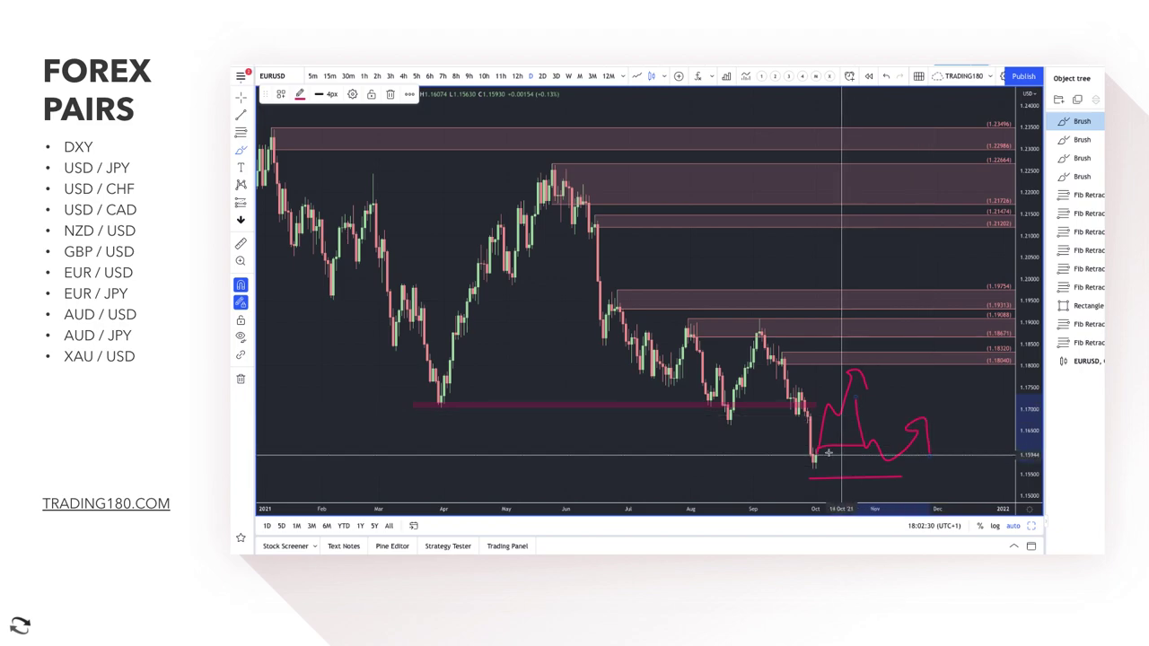
Brush a question mark beside the latest EURUSD low and circle the late-July 2020 rally candles at about the same price
drag(777, 446, 781, 458)
click(780, 467)
scroll(764, 457, down, 5)
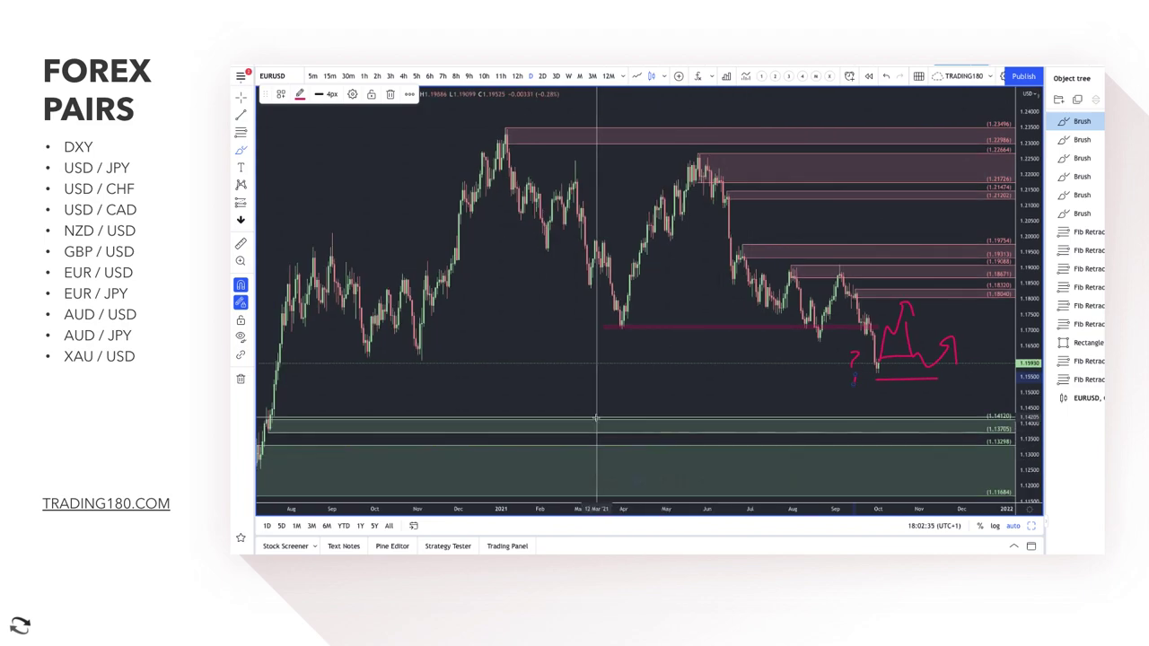
mouse_move(280, 365)
mouse_down()
mouse_move(282, 389)
mouse_move(293, 376)
mouse_move(280, 381)
mouse_up()
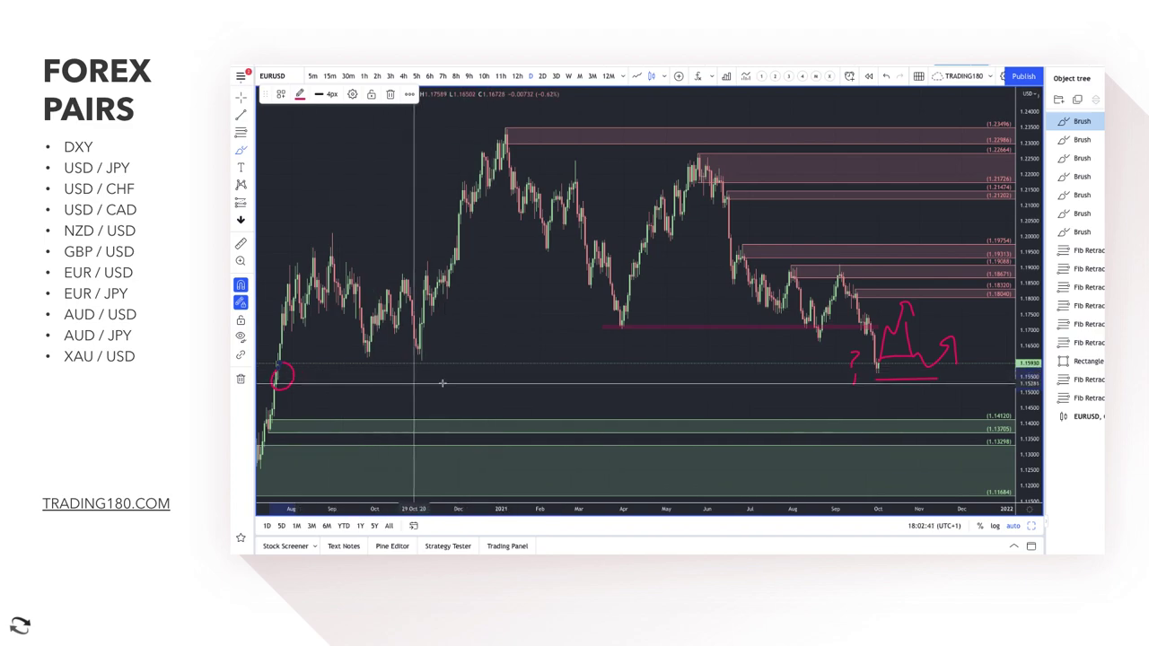
Draw a Fib Retracement zone from 1.16880 to 1.17556 at the late-September 2021 EURUSD candles and apply the 1. SUPPLY template
scroll(900, 372, up, 2)
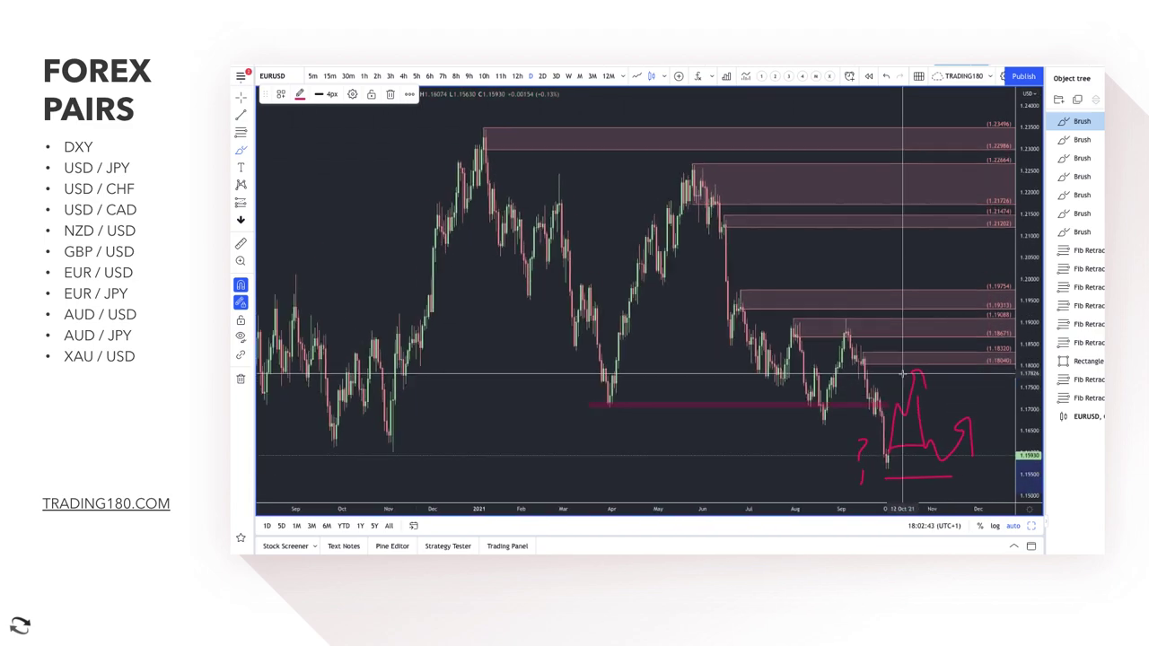
scroll(900, 373, up, 4)
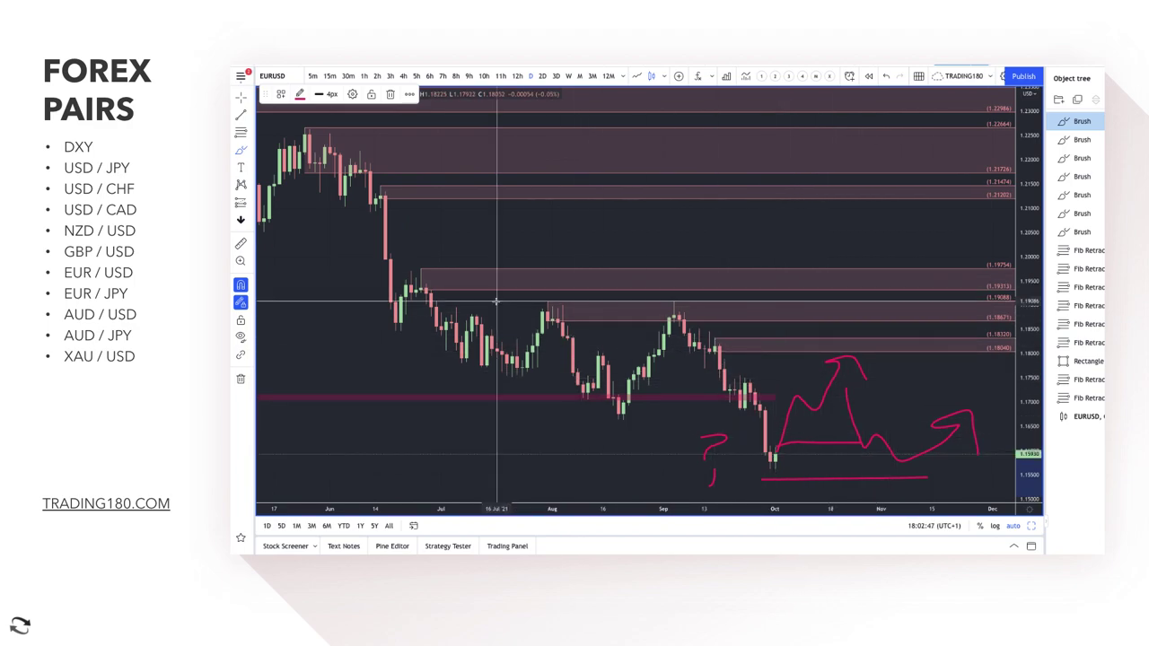
click(769, 368)
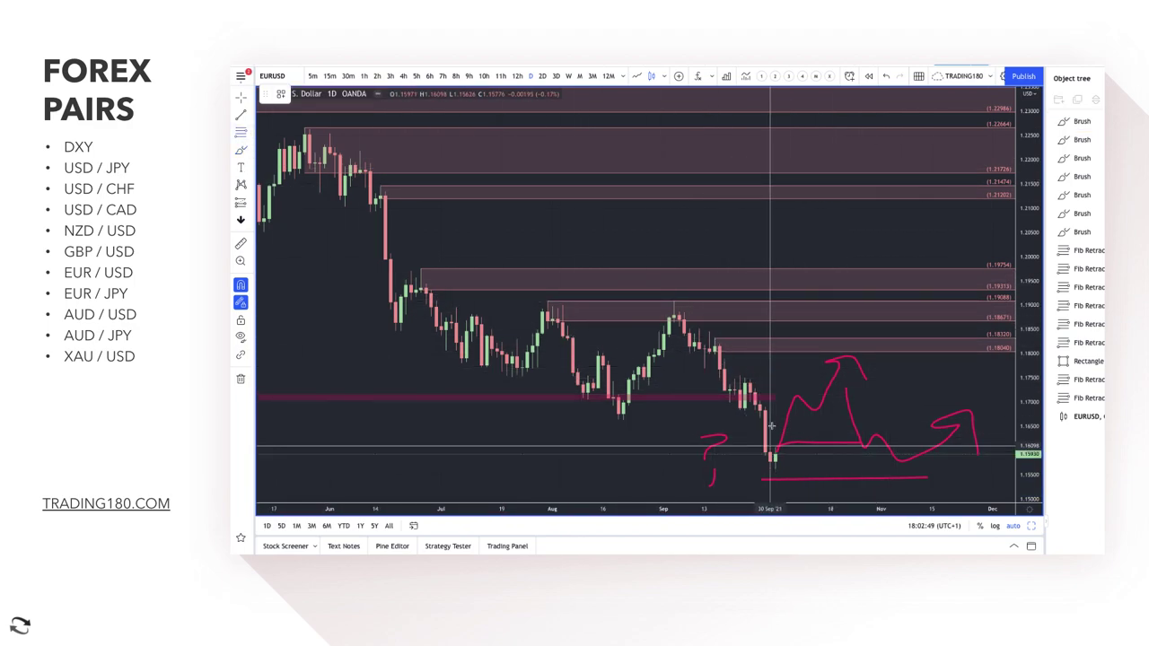
drag(745, 407, 747, 361)
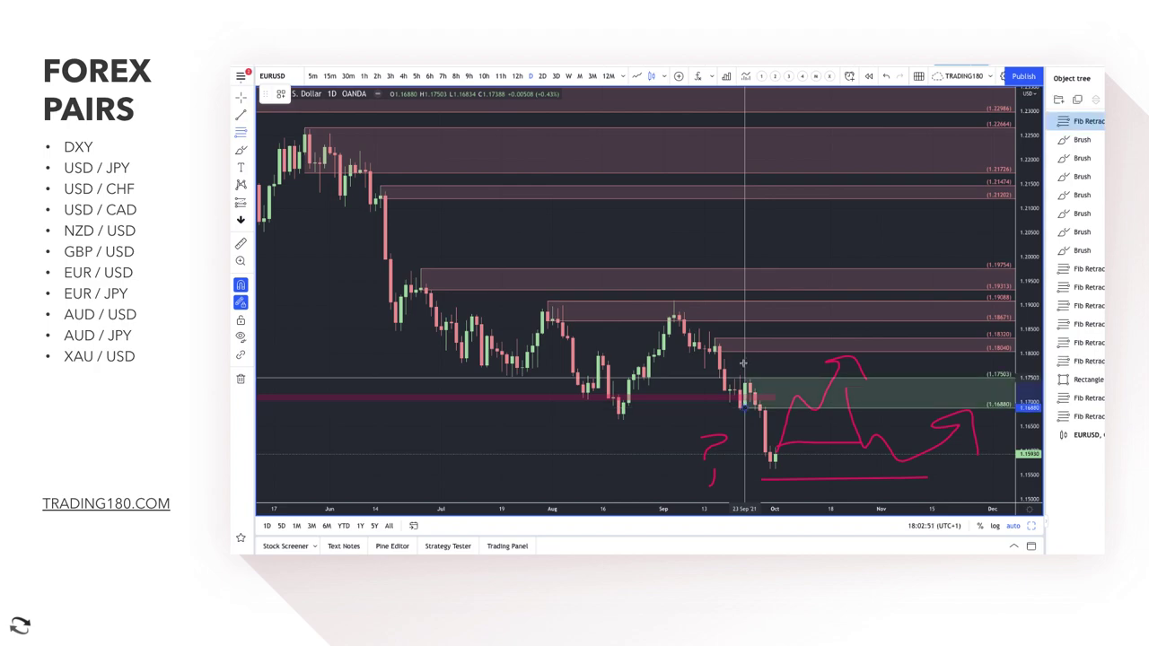
click(739, 361)
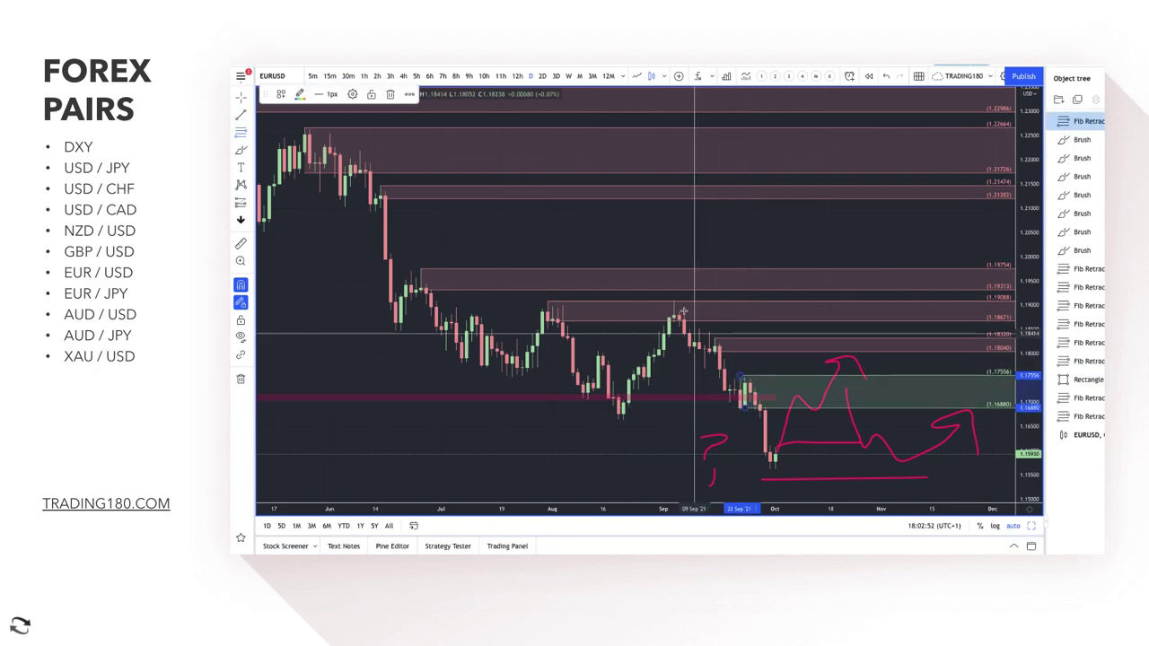
click(281, 95)
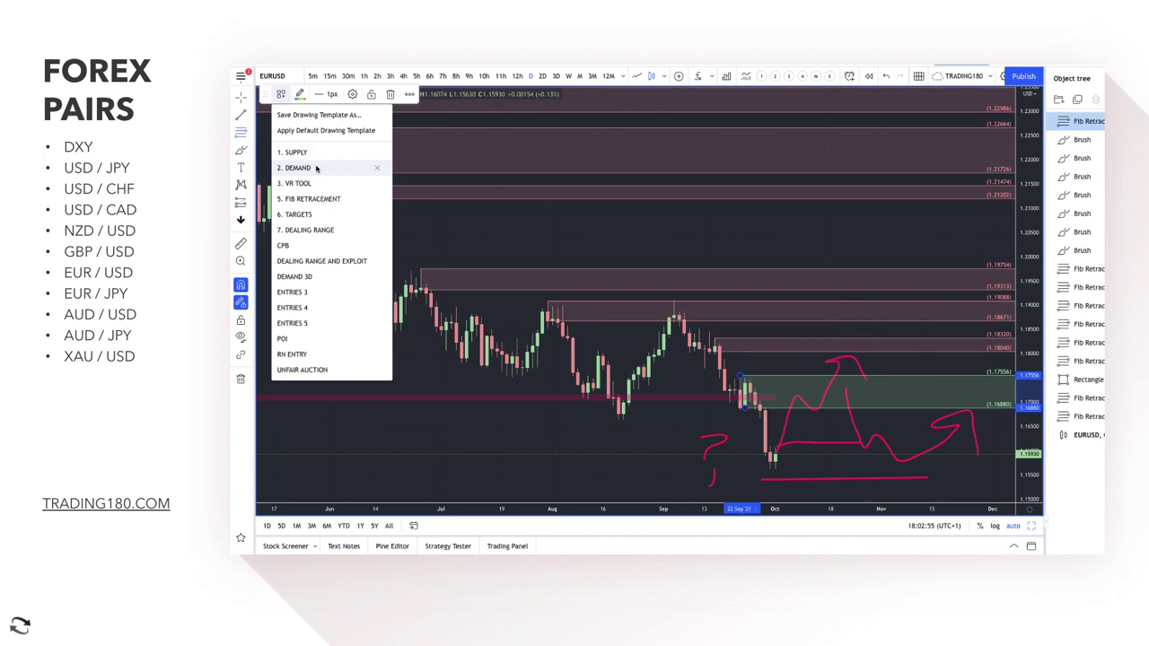
click(313, 152)
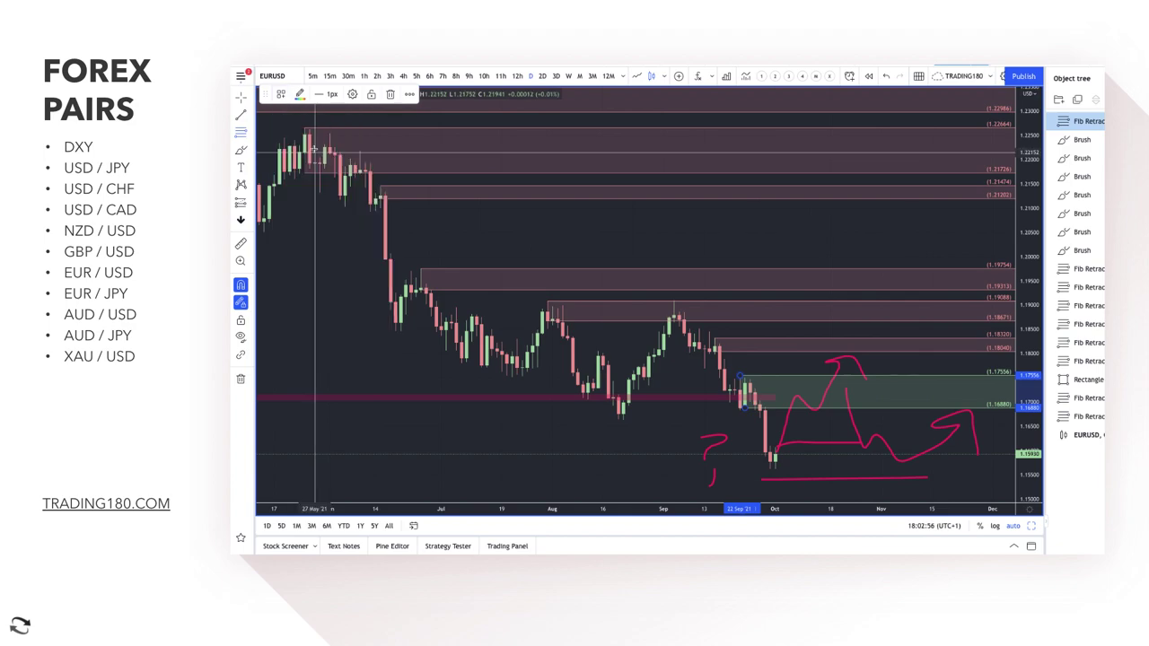
Brush a circle and a falling arrow where the sketched EURUSD path meets the 1.17556–1.16880 supply, and circle the late-September candles forming that zone
click(240, 151)
drag(834, 388, 813, 380)
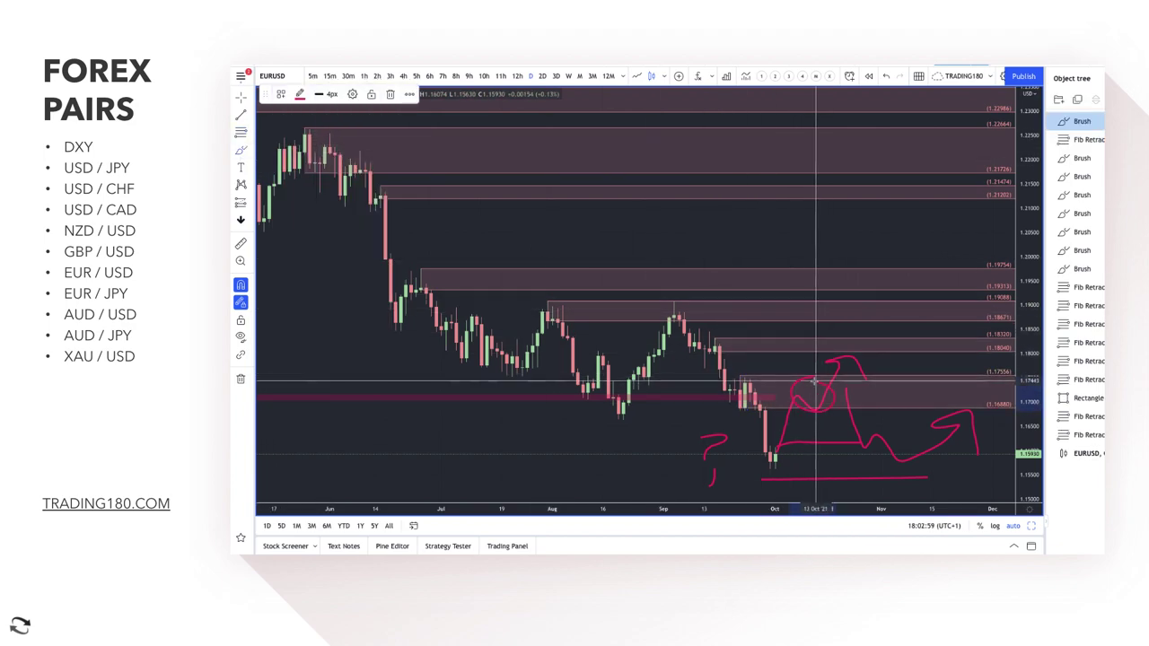
scroll(813, 381, up, 4)
drag(811, 437, 839, 426)
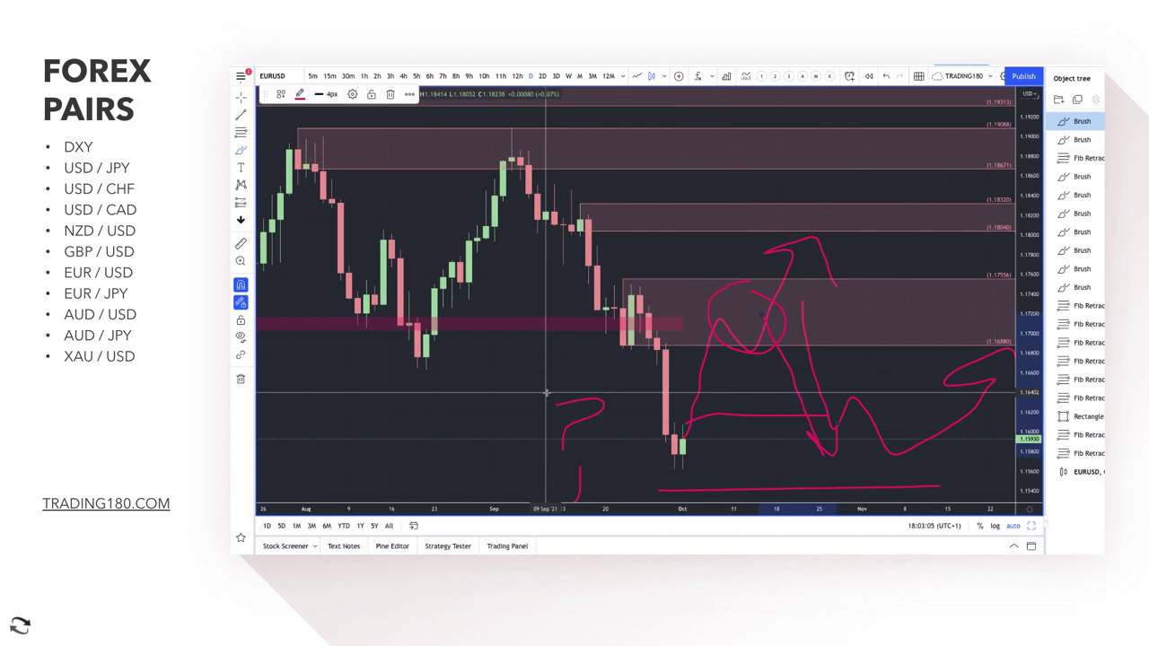
scroll(628, 359, down, 2)
mouse_move(709, 314)
mouse_down()
mouse_move(675, 334)
mouse_move(709, 310)
mouse_up()
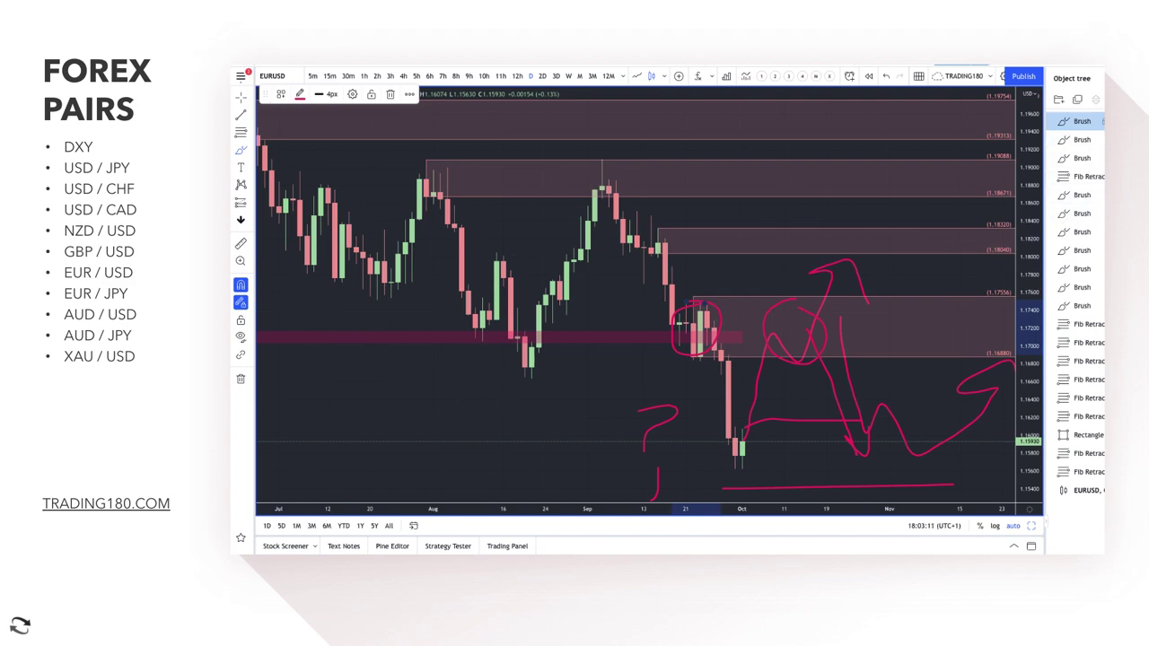
Clear all brush marks from the EURUSD chart and extend the pink horizontal rectangle past the latest candles
key(Delete)
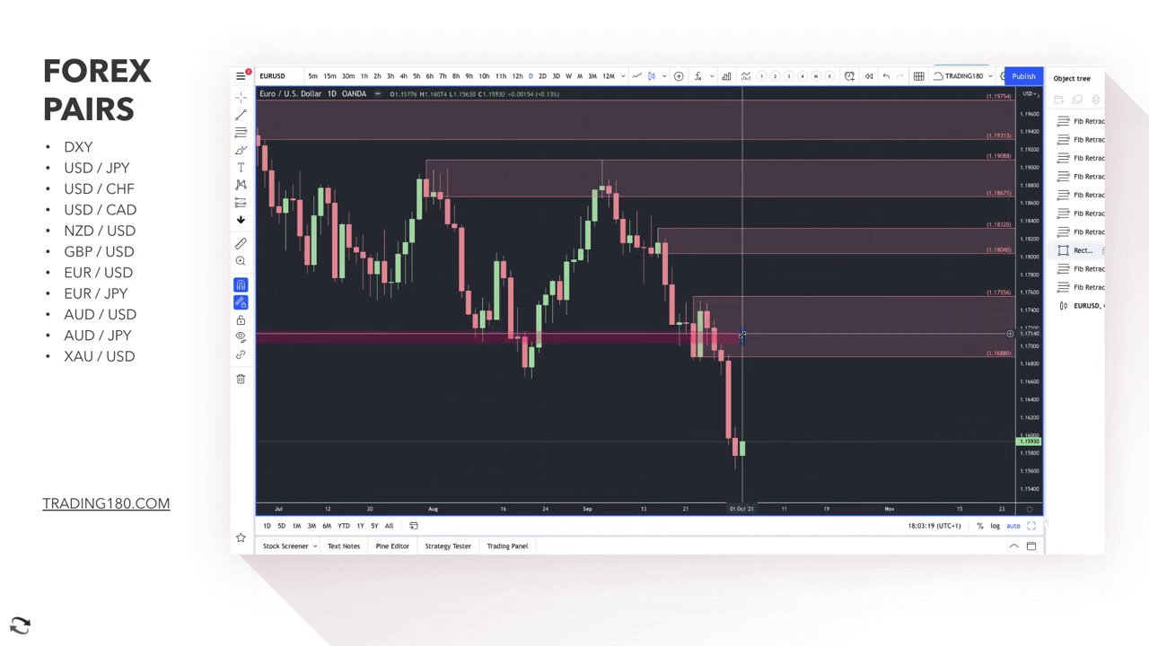
drag(741, 335, 958, 356)
click(795, 215)
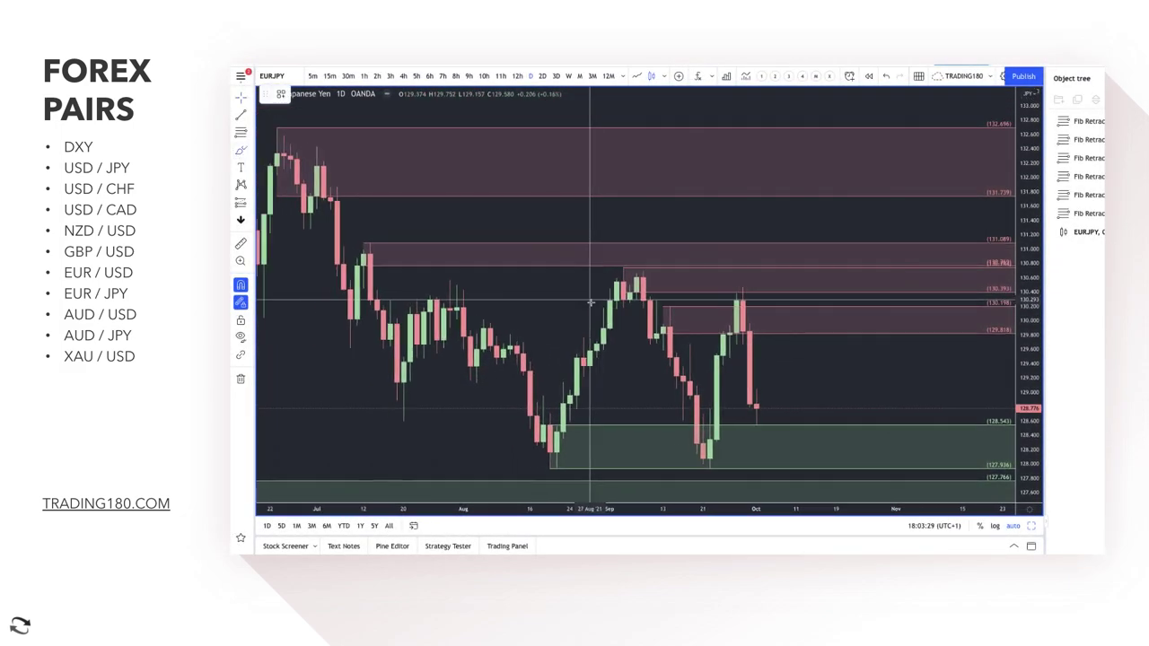
Brush a EURJPY drop into the 127.766–127.312 demand with a rising arrow, and extend the demand zone above it back to March 2021 at 128.663
scroll(591, 303, down, 5)
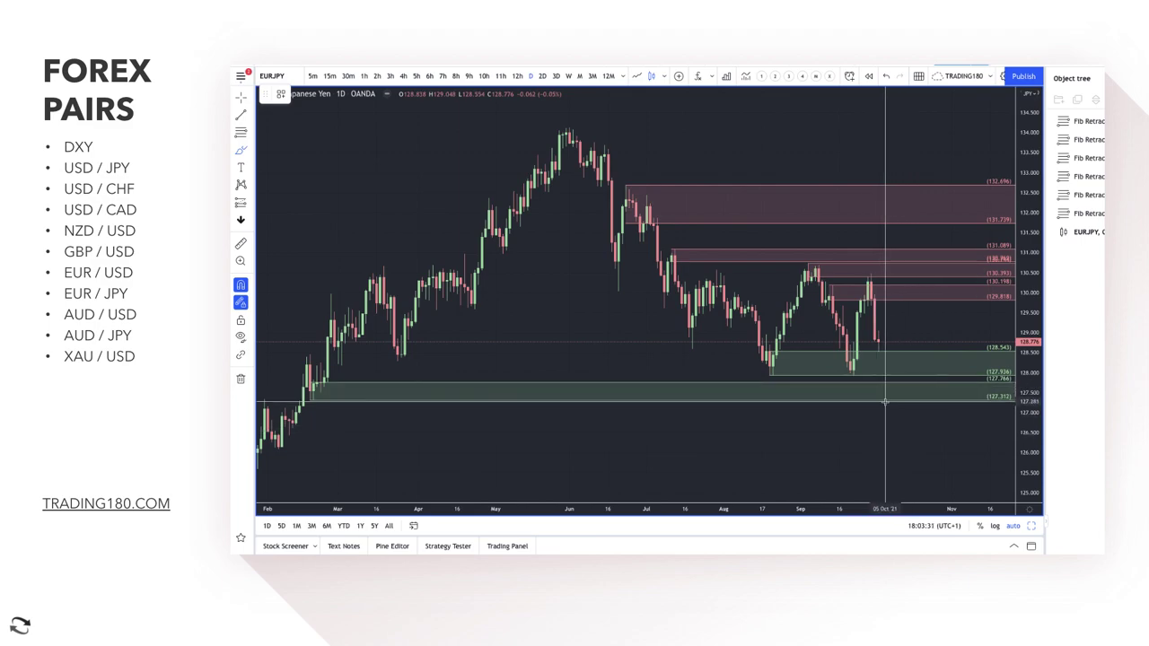
mouse_move(892, 391)
mouse_down()
mouse_move(914, 386)
mouse_move(917, 359)
mouse_up()
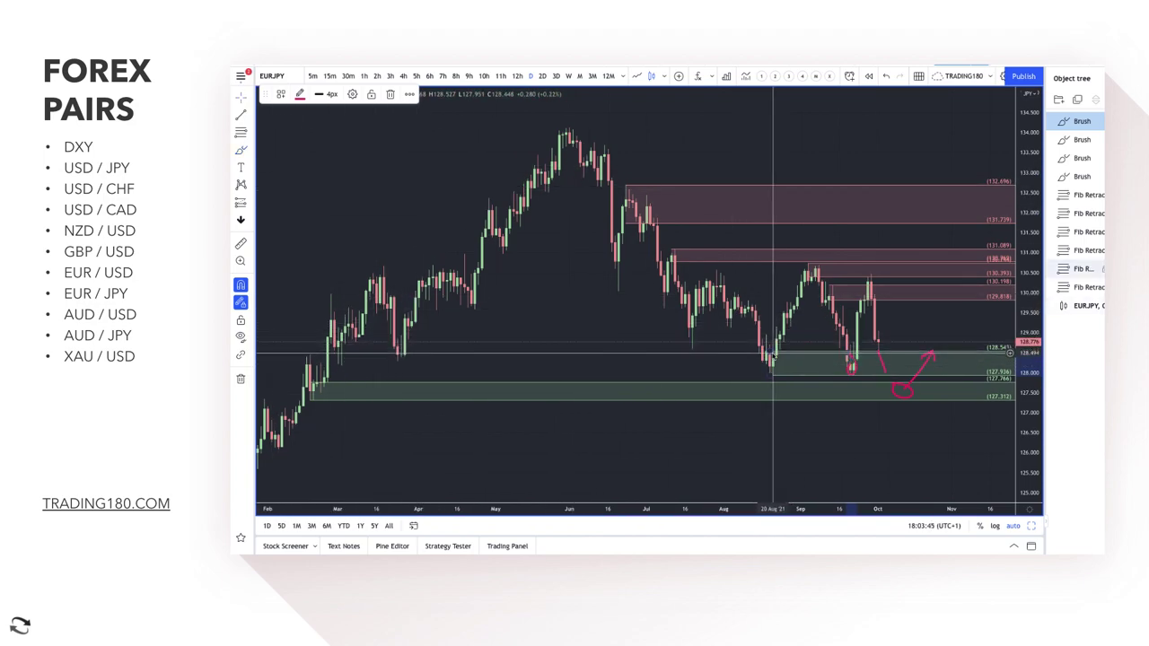
drag(770, 357, 404, 357)
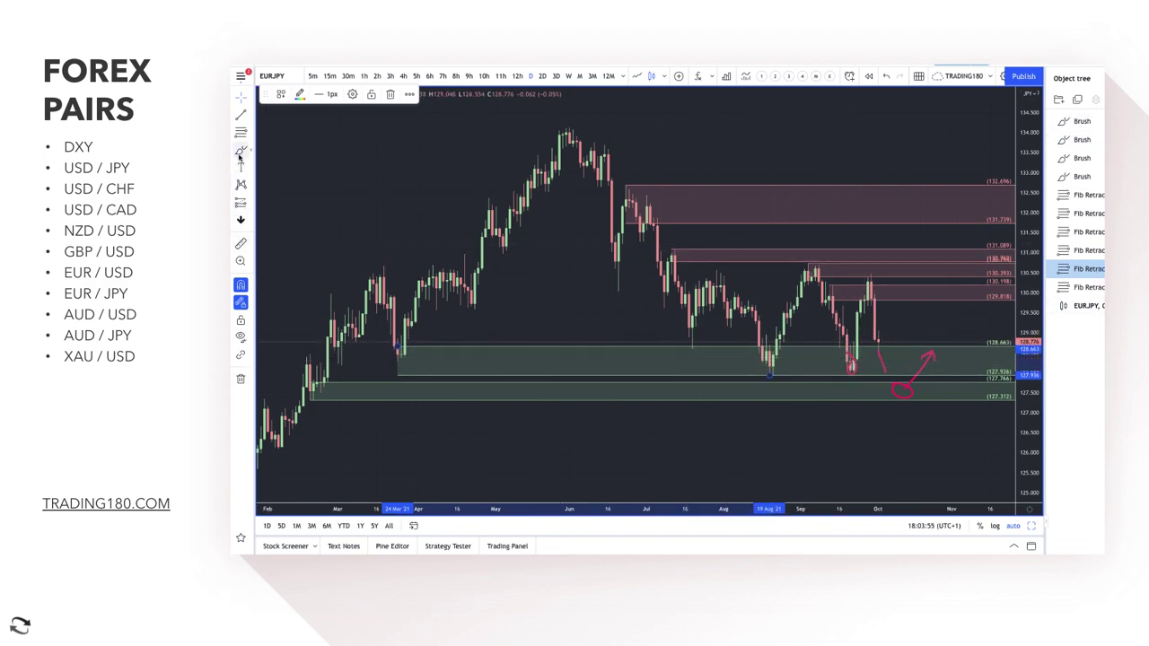
Brush rising arrows on EURJPY for a bounce from the 127.936 demand edge and a bounce from the lower demand zone
click(280, 168)
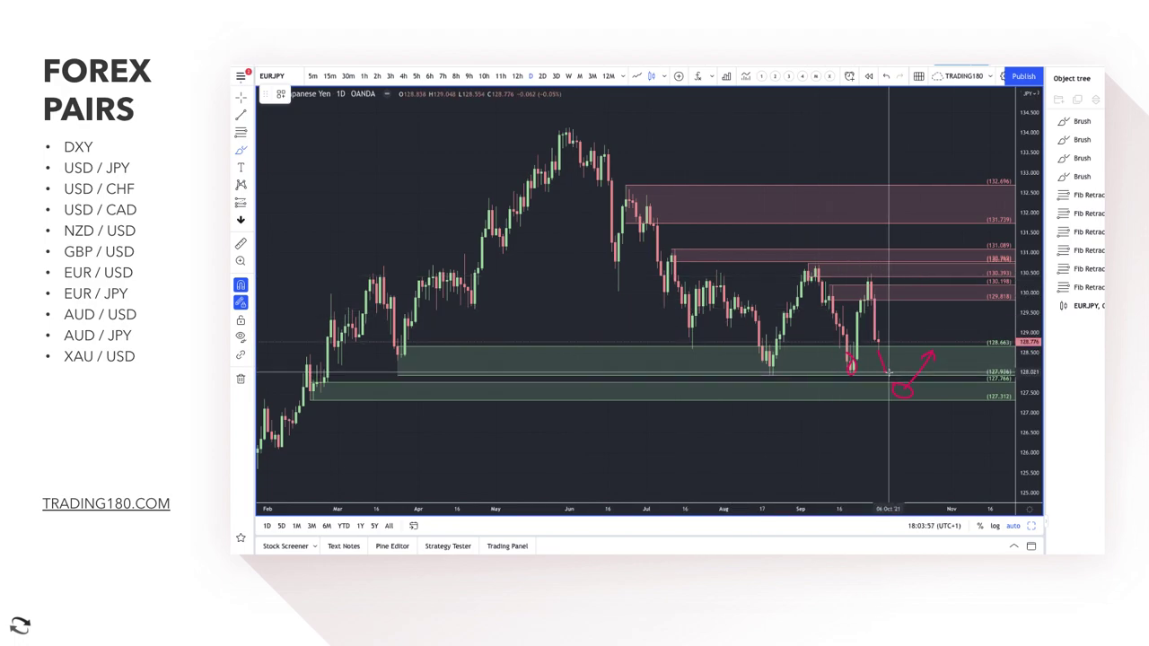
drag(887, 369, 912, 330)
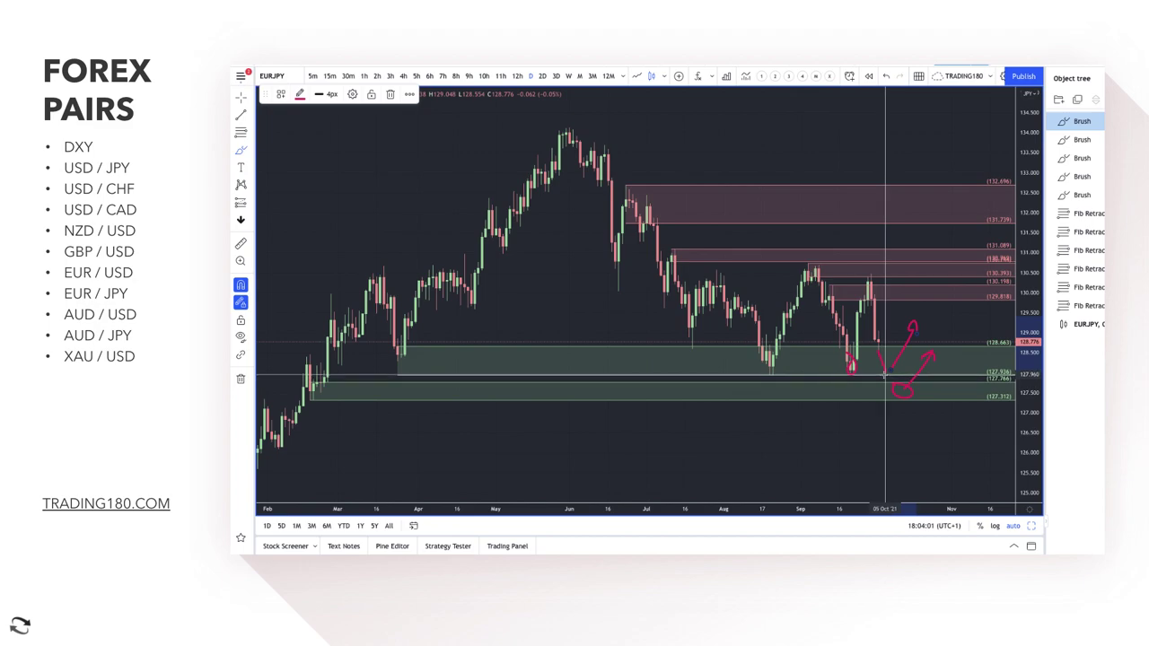
mouse_move(886, 373)
mouse_down()
mouse_move(889, 381)
mouse_move(909, 352)
mouse_up()
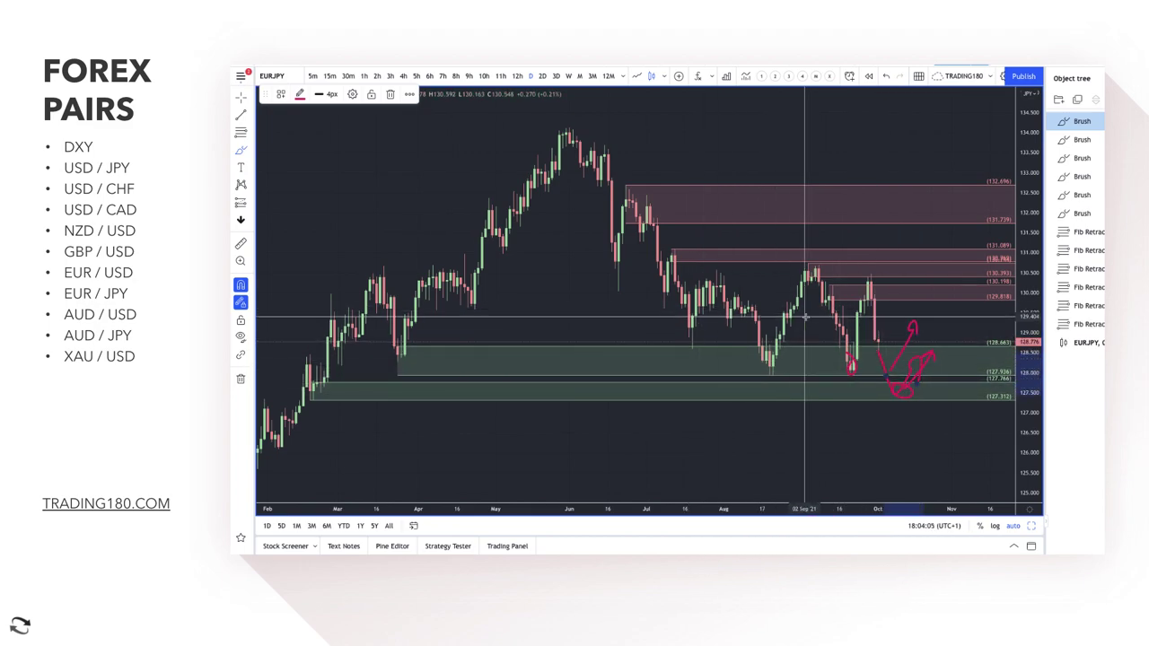
Replace the EURJPY 130.198–129.818 supply zone with a Fib Retracement supply zone from 129.830 to 130.473 at the late-September high
click(907, 304)
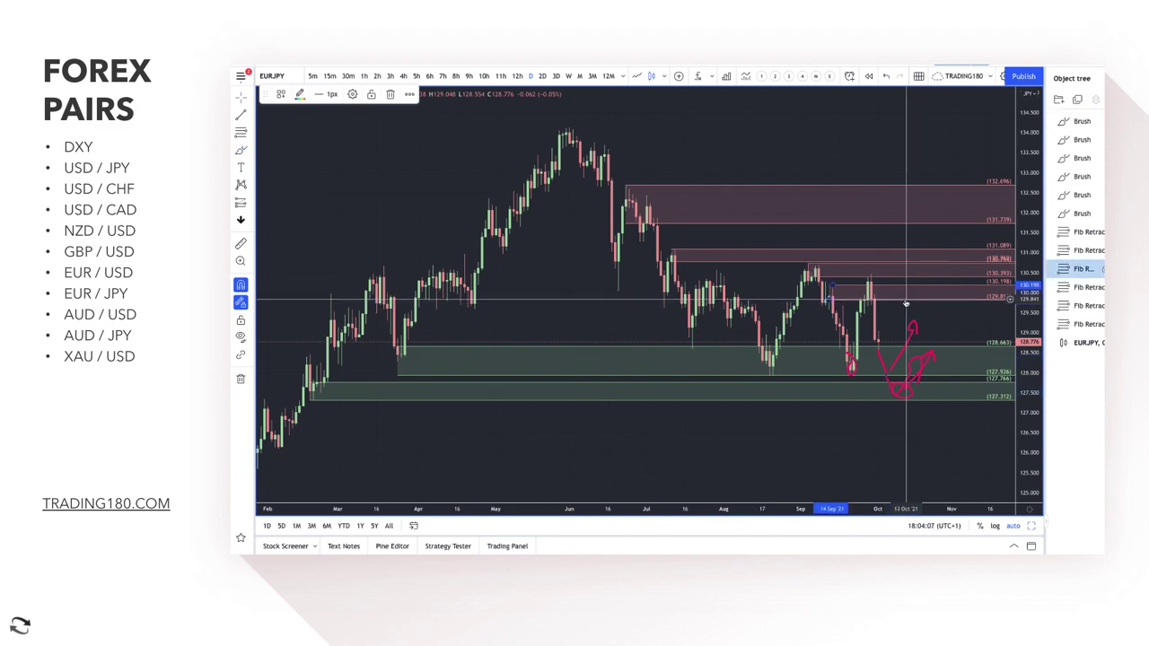
key(Delete)
click(239, 151)
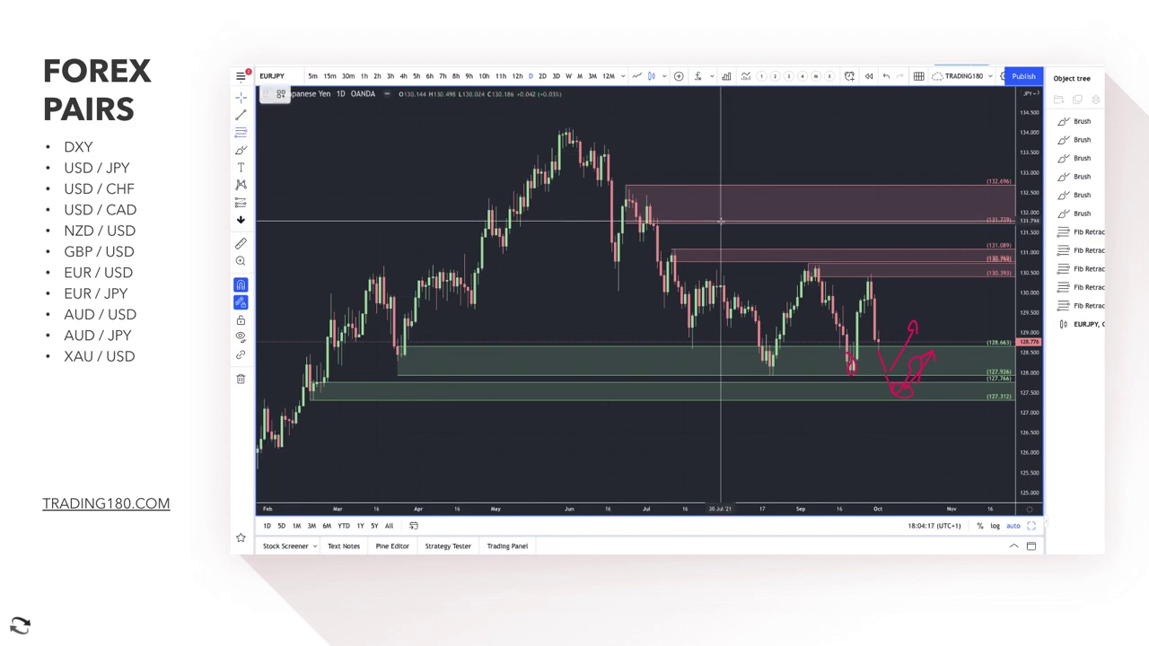
scroll(723, 225, up, 5)
drag(784, 325, 794, 277)
scroll(723, 284, down, 2)
scroll(722, 283, down, 2)
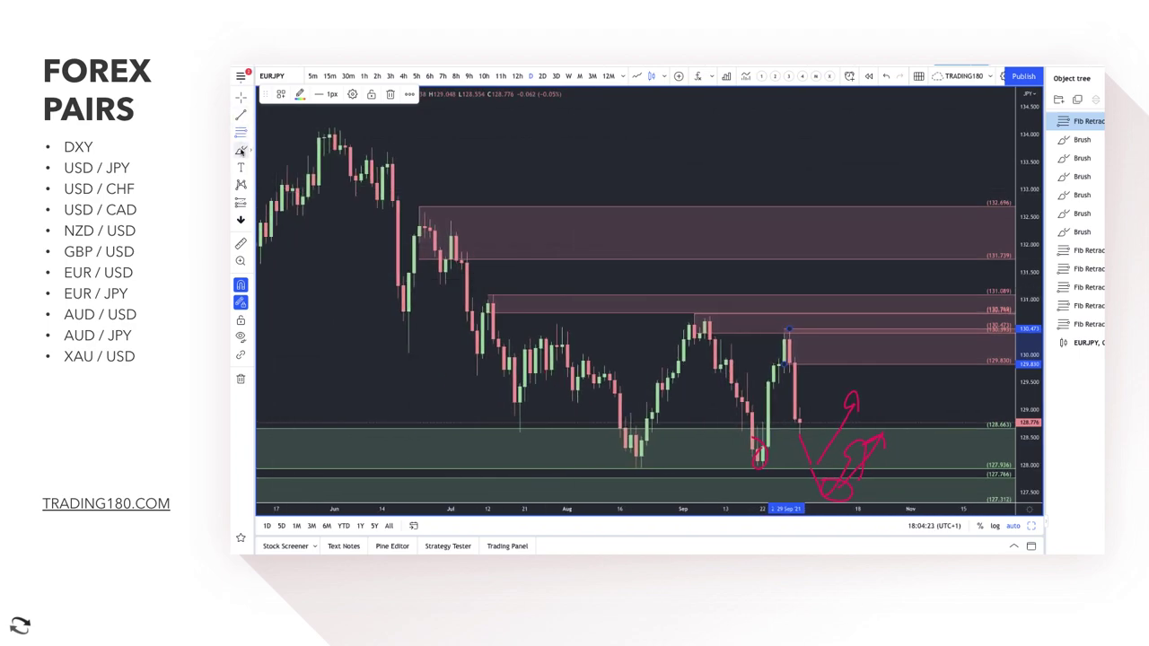
click(584, 221)
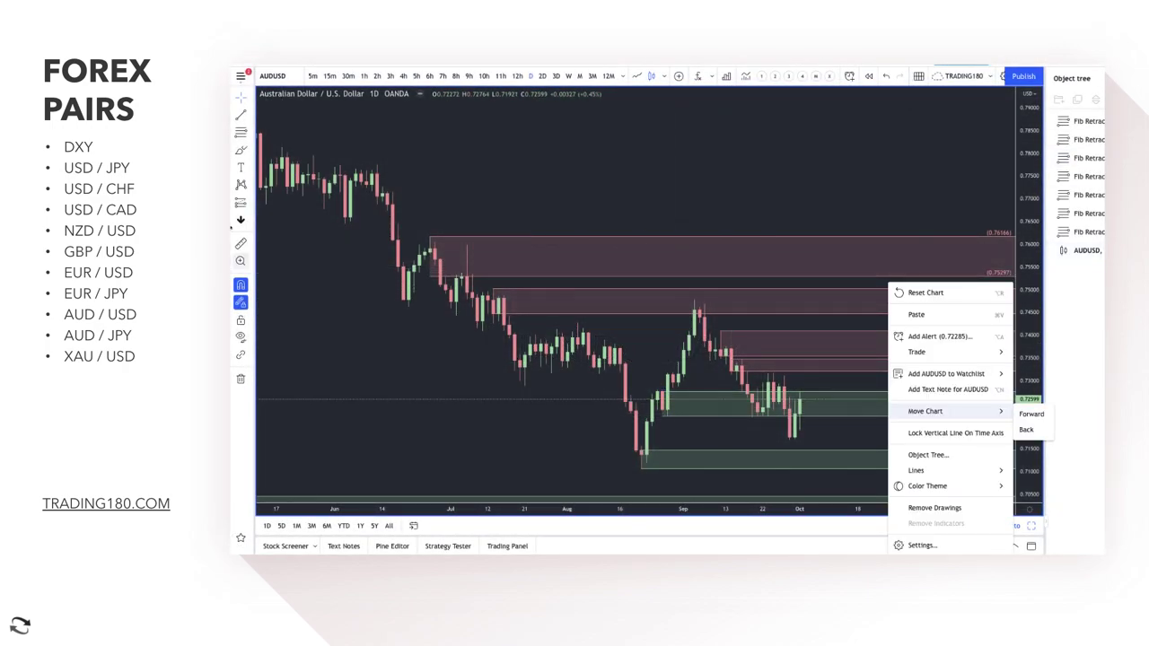
Brush strokes around the latest AUDUSD low below the 0.72219 demand edge and clear them again
click(233, 142)
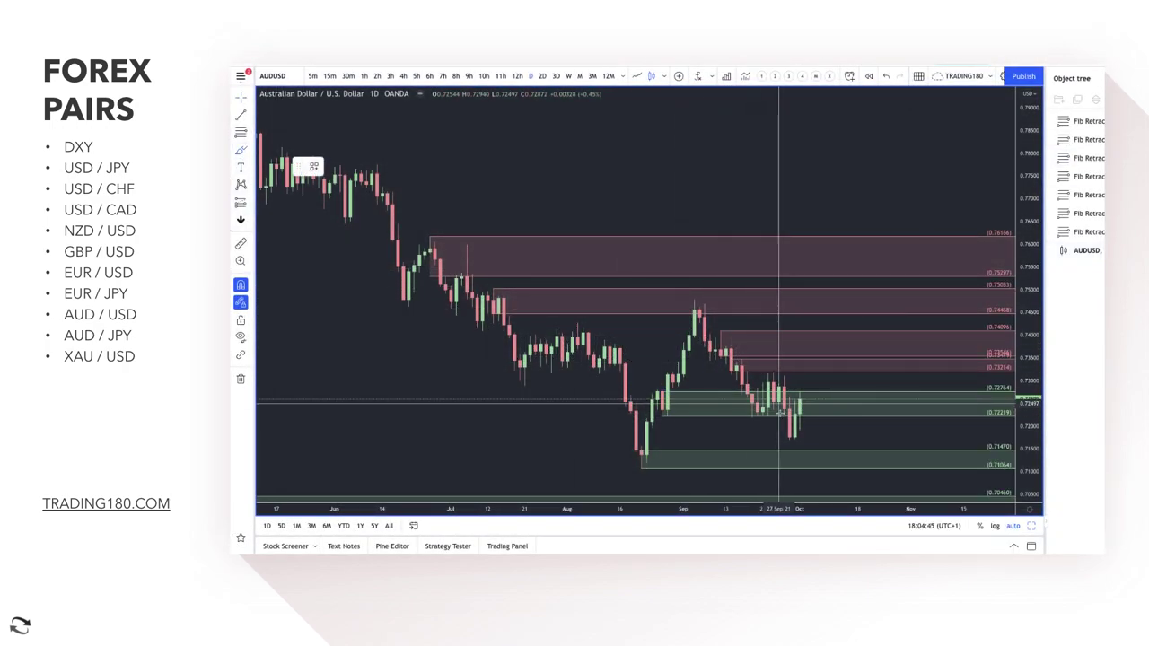
mouse_move(798, 413)
mouse_down()
mouse_move(785, 420)
mouse_move(820, 426)
mouse_move(810, 430)
mouse_up()
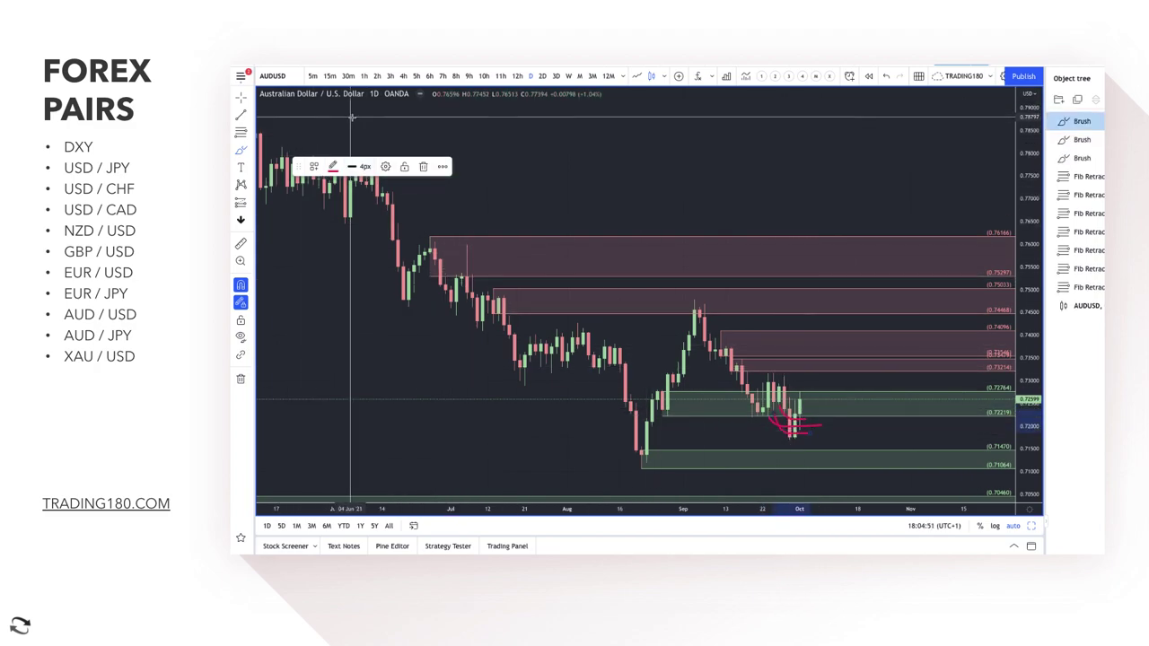
drag(301, 166, 280, 118)
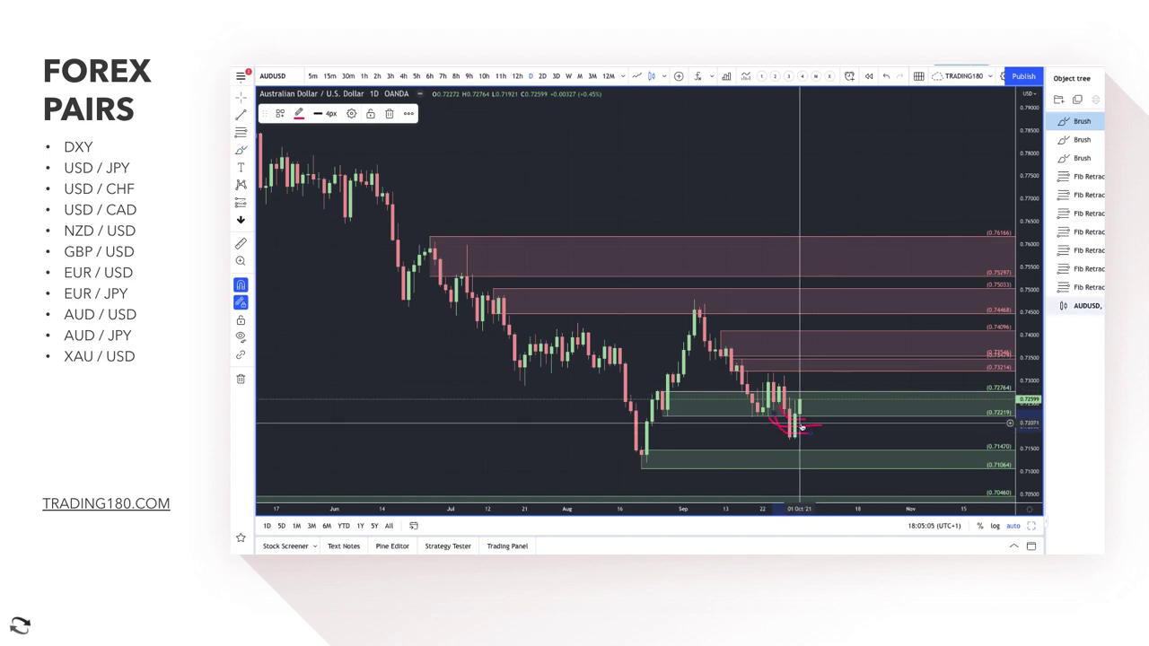
drag(798, 429, 820, 427)
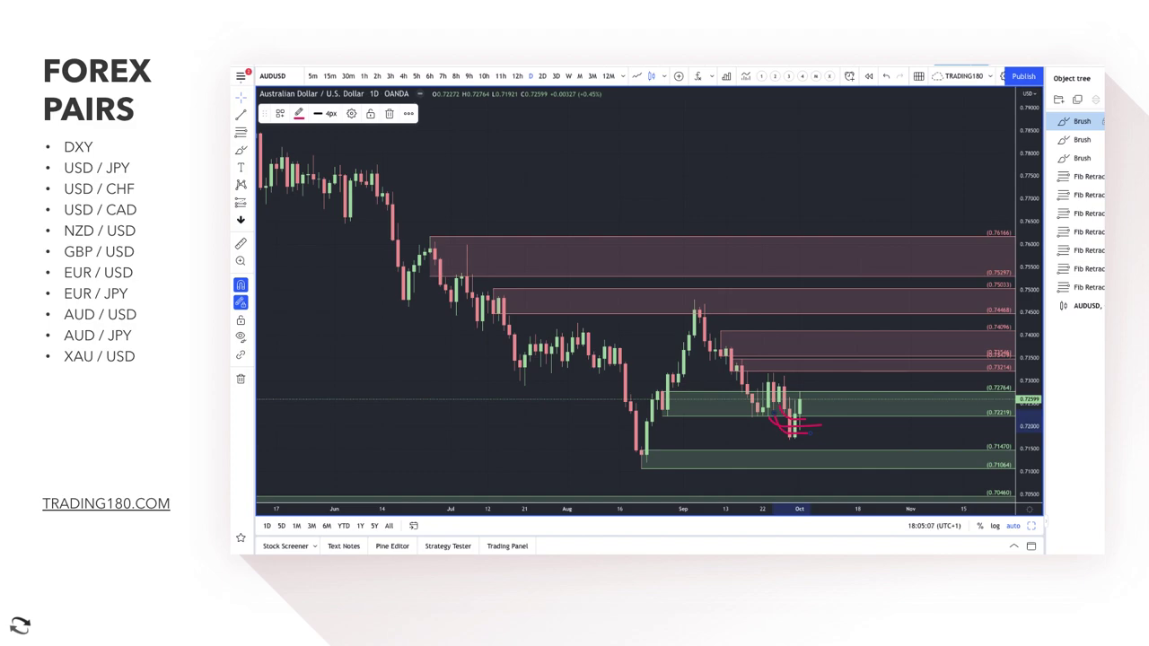
key(Delete)
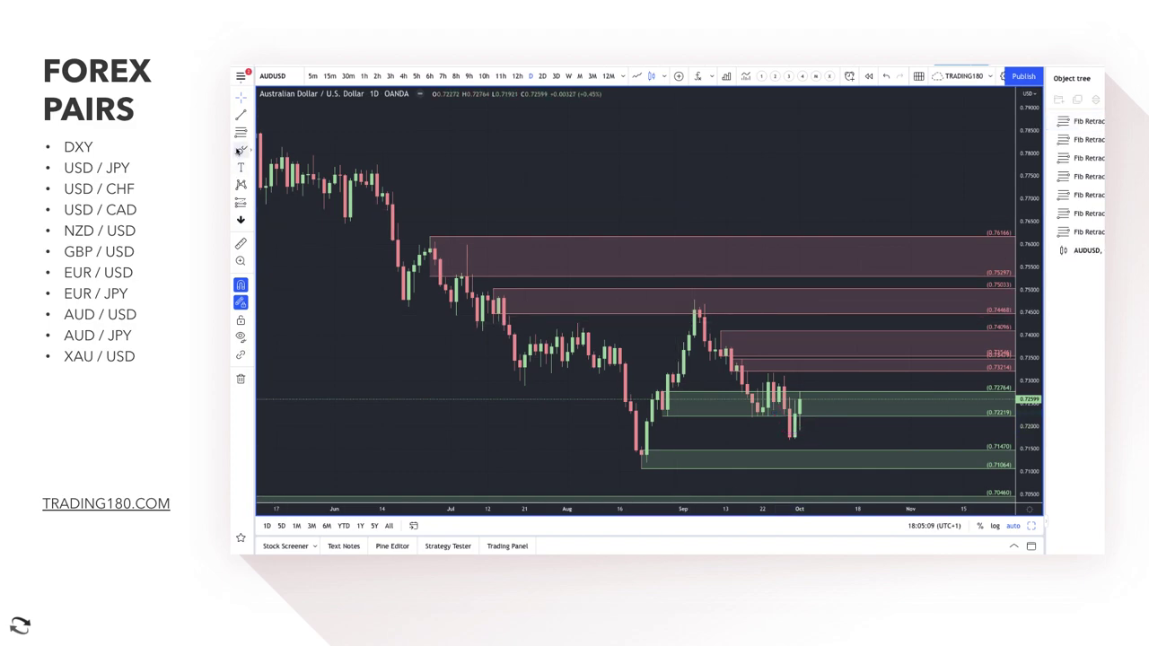
Brush an AUDUSD scenario falling into the 0.71470–0.71064 demand zone and rising back to about the current price with an arrowhead
click(241, 150)
drag(795, 399, 816, 460)
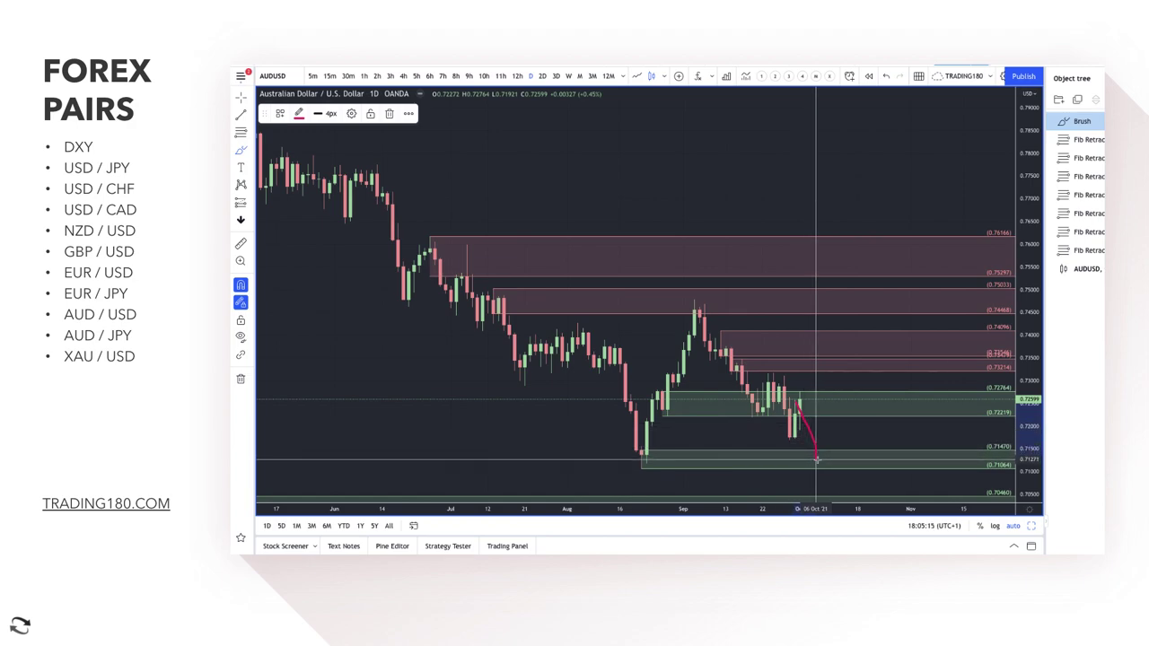
mouse_move(816, 460)
mouse_down()
mouse_move(852, 406)
mouse_move(871, 404)
mouse_up()
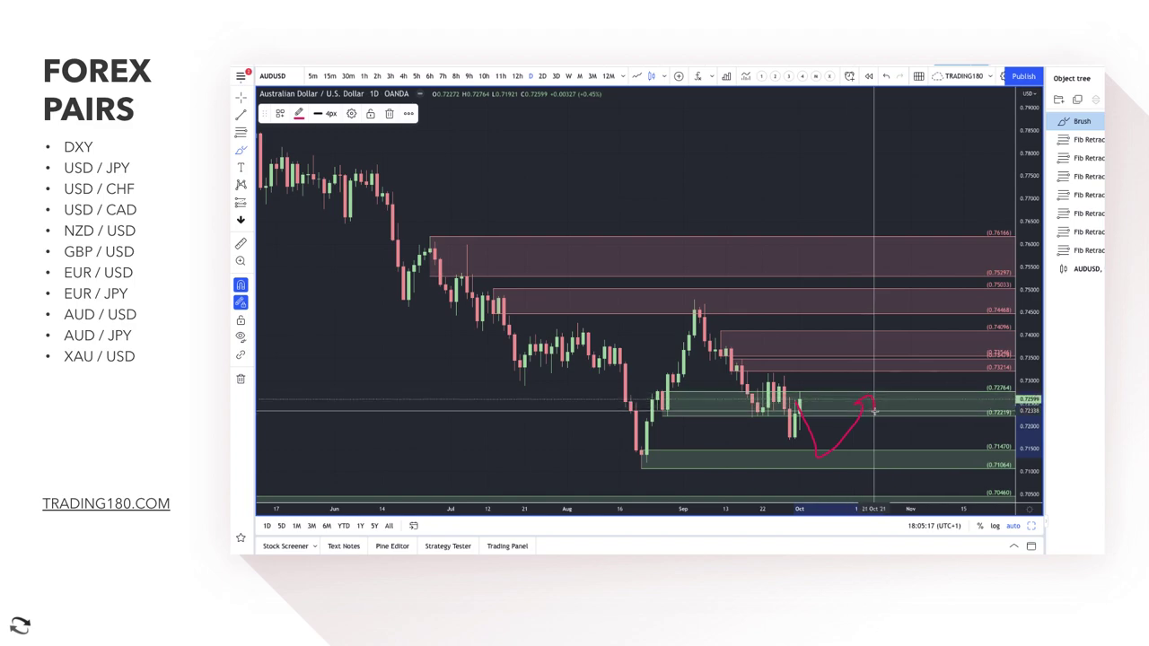
Replace the AUDUSD 0.72764–0.72219 demand zone with a Fib Retracement supply zone from 0.72497 to 0.73166 at the late-September candles
click(731, 420)
key(Delete)
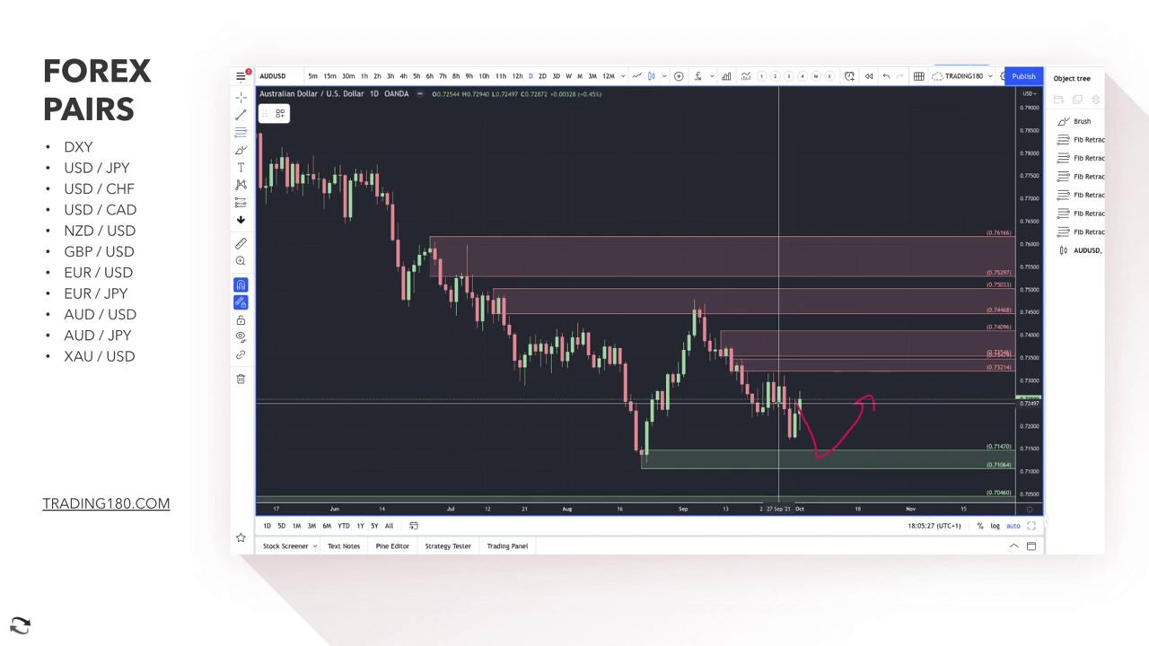
click(779, 400)
click(773, 374)
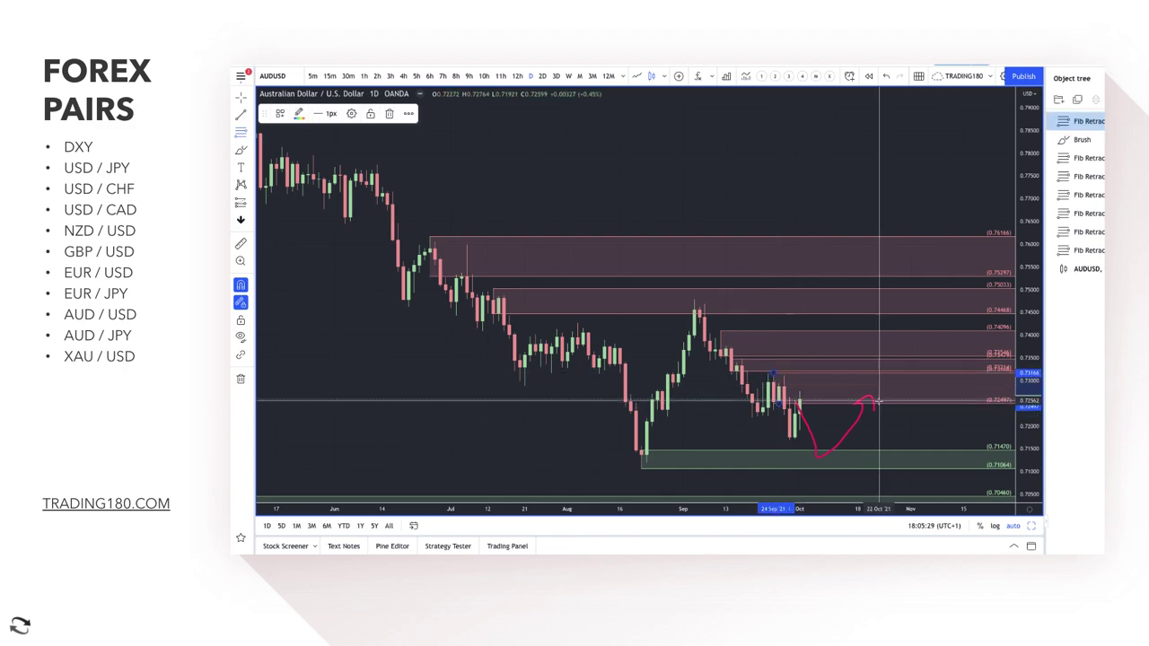
scroll(851, 333, up, 5)
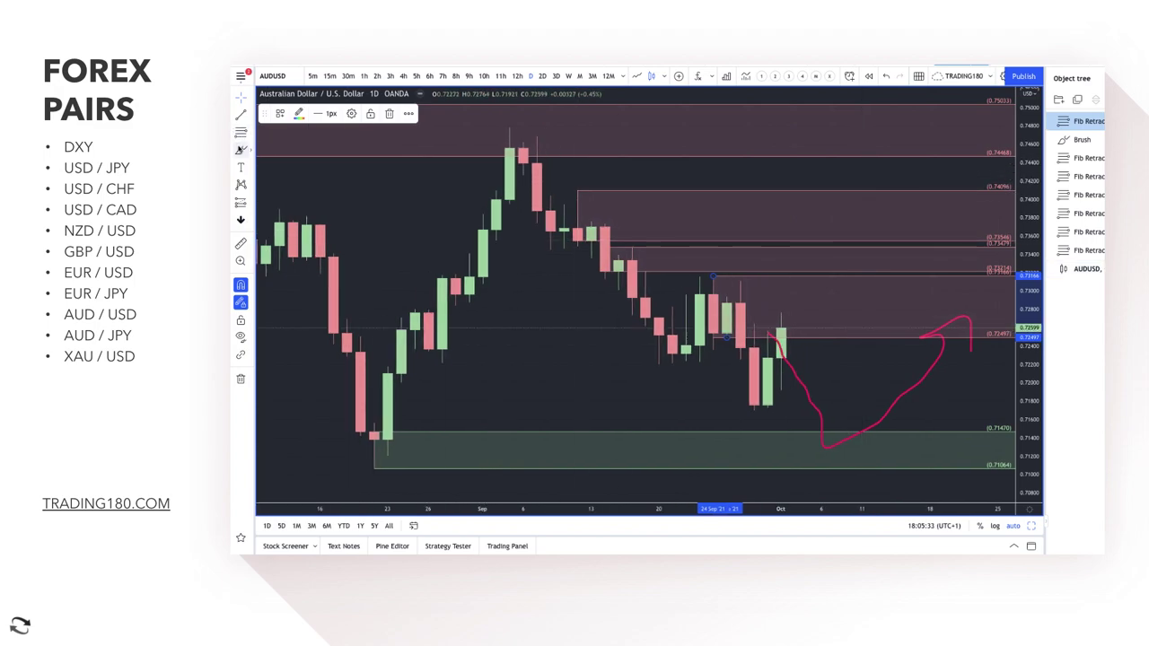
Brush a falling price move from the 0.73166–0.72497 AUDUSD supply zone
click(241, 149)
mouse_move(770, 293)
mouse_down()
mouse_move(828, 388)
mouse_move(862, 363)
mouse_up()
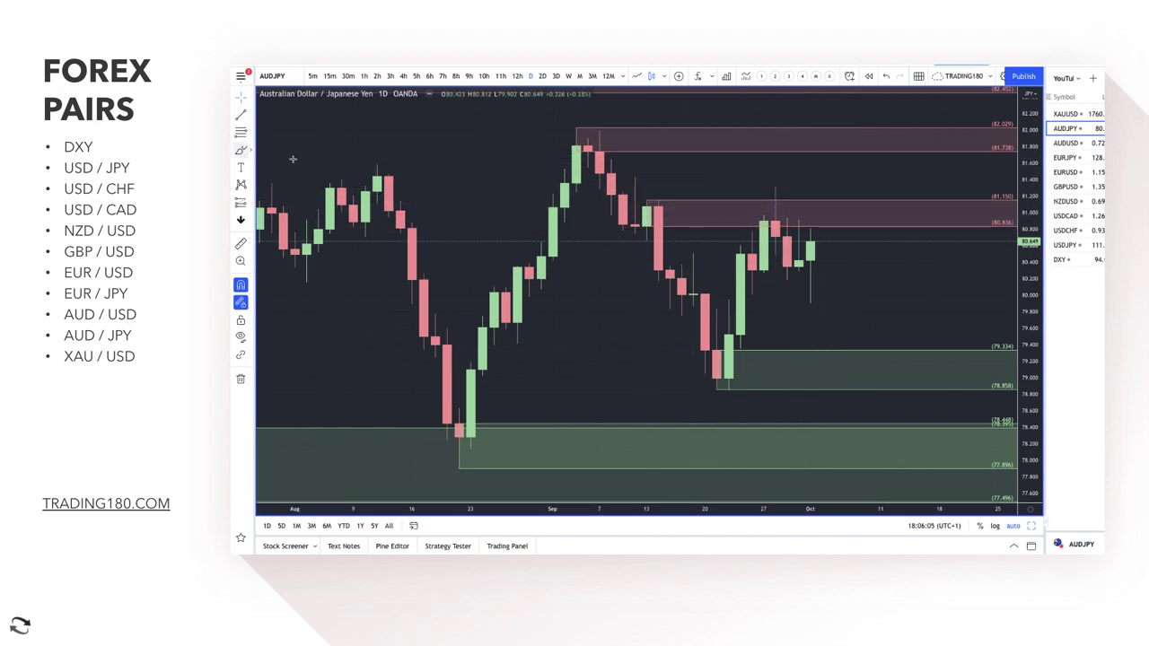
Circle the late-September AUDJPY highs and reshape the 81.150–80.836 supply zone to span 81.314 to 80.305 from the 27 September candle
drag(761, 189, 764, 241)
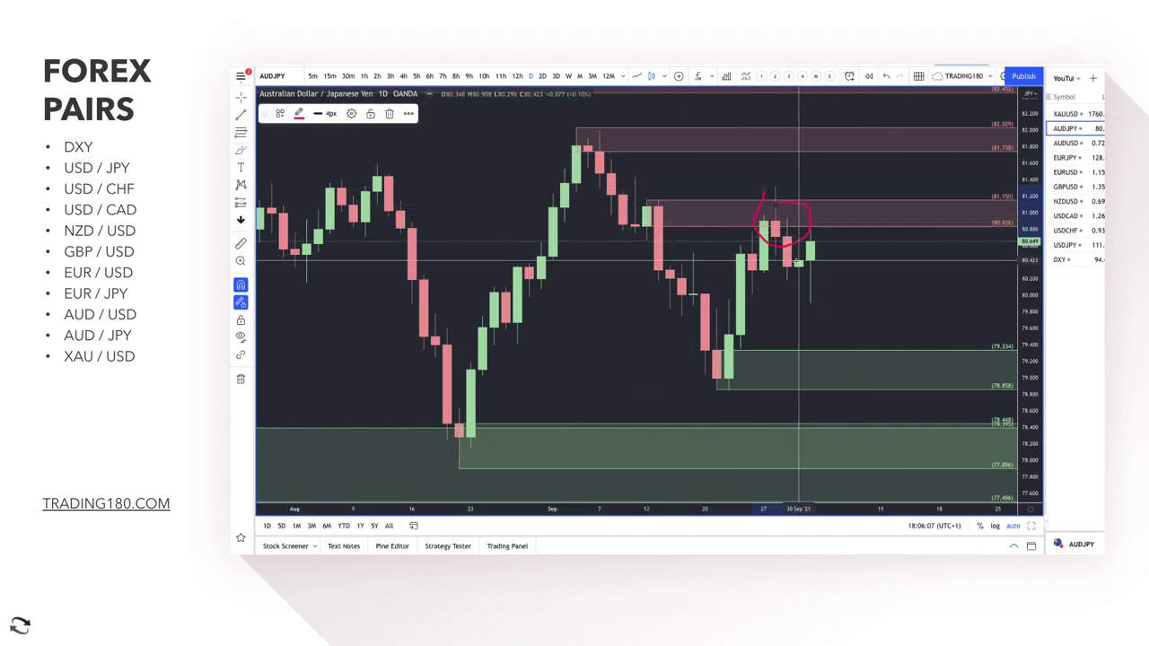
drag(776, 200, 776, 187)
drag(662, 225, 761, 225)
mouse_move(892, 187)
mouse_down()
mouse_move(752, 189)
mouse_move(775, 190)
mouse_move(761, 267)
mouse_up()
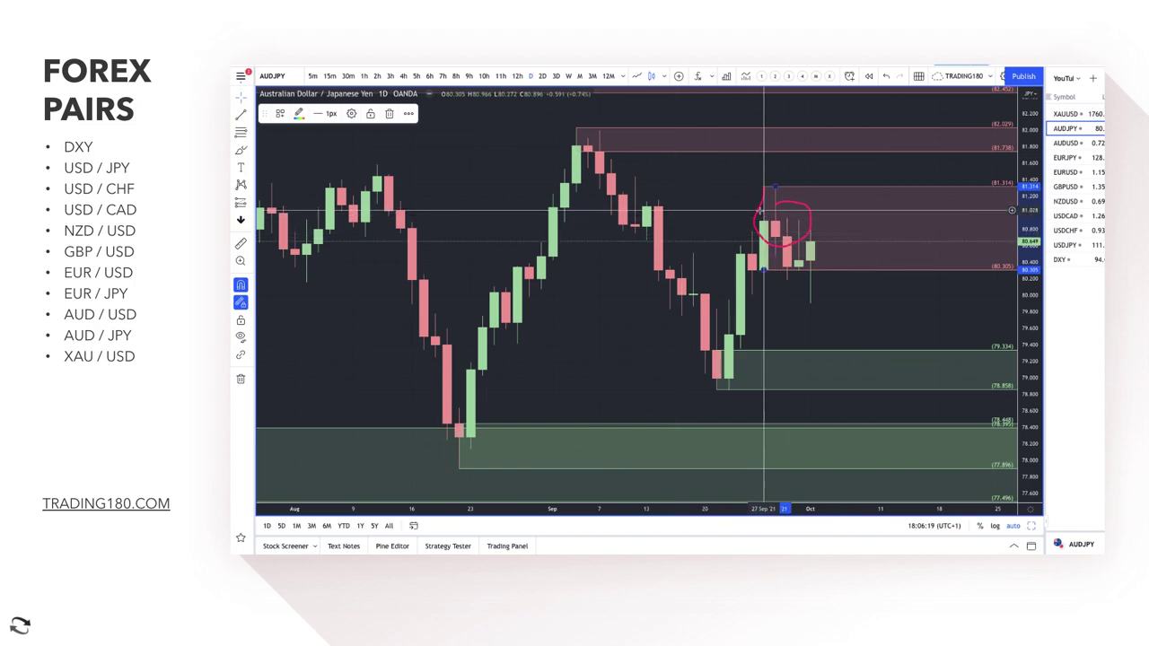
Remove the AUDJPY highs circle and brush upward bounces from the 79.334–78.858 and 78.448–77.896 demand zones, circling the lower reaction area
key(Delete)
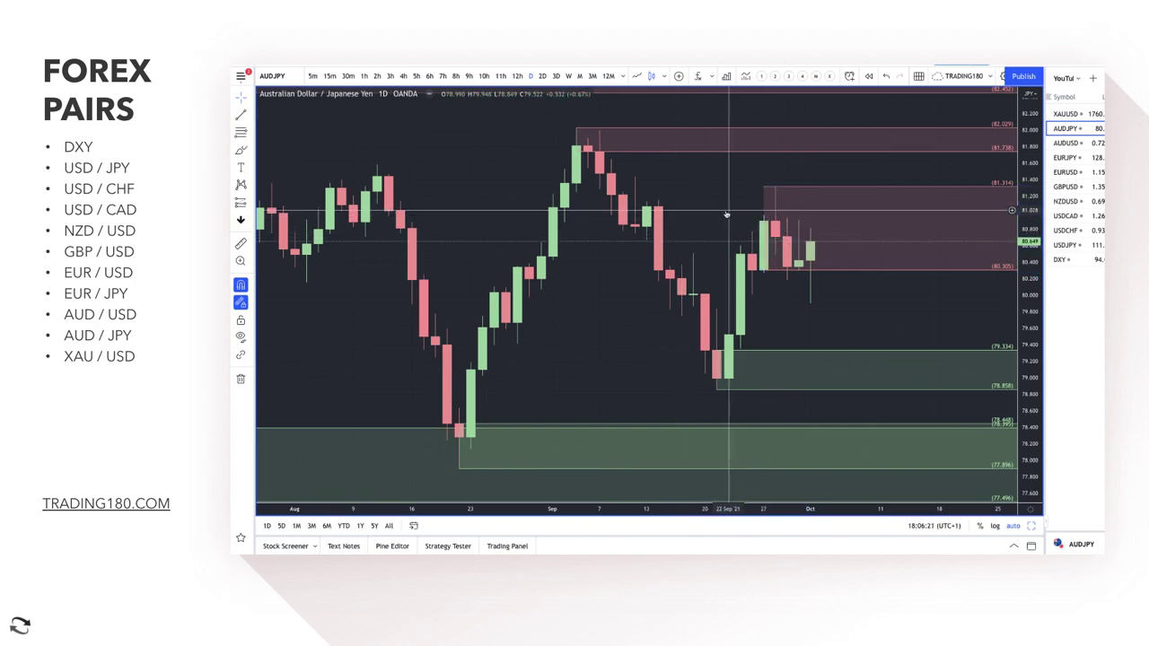
click(240, 151)
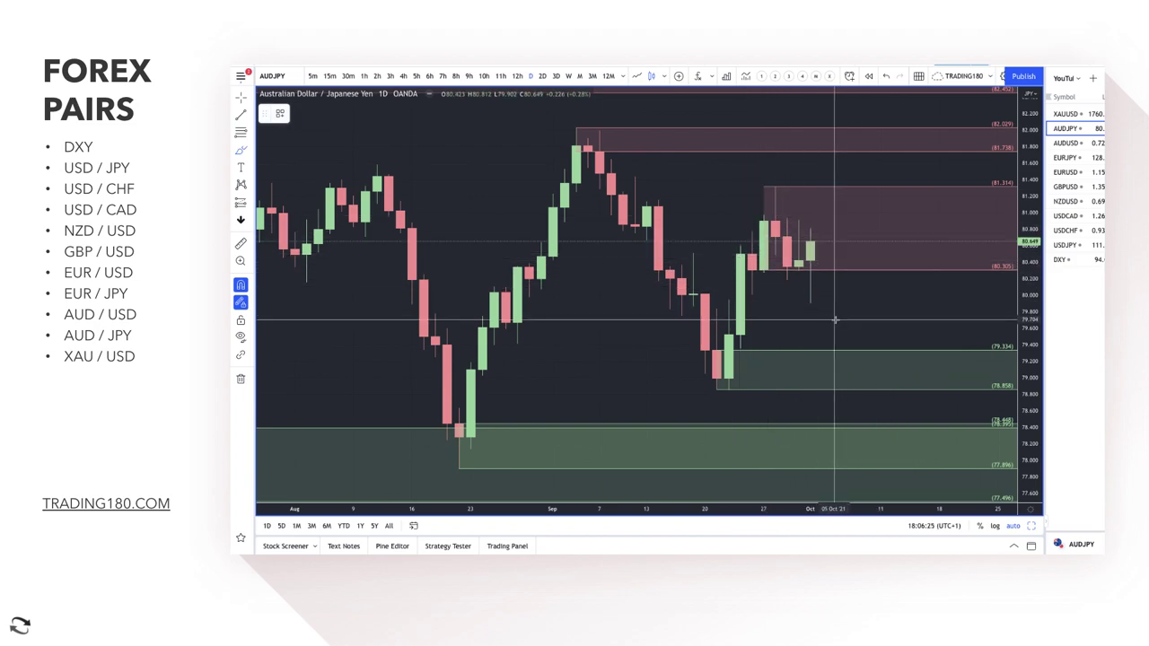
scroll(811, 260, down, 3)
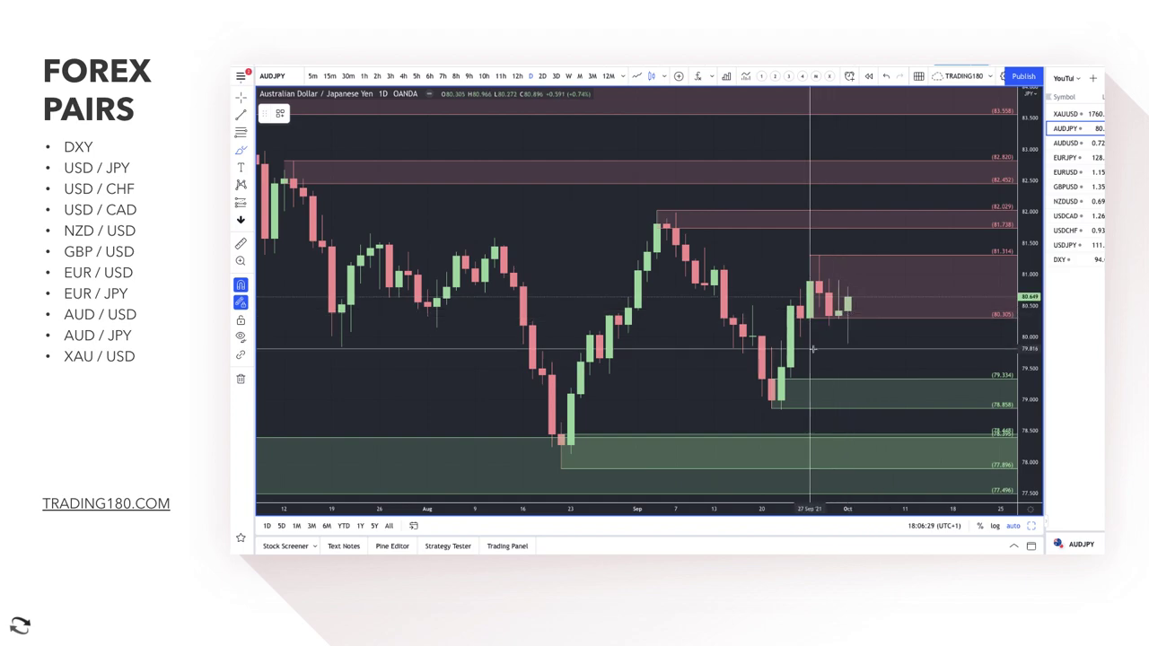
scroll(812, 310, down, 2)
mouse_move(890, 357)
mouse_down()
mouse_move(908, 405)
mouse_move(946, 379)
mouse_up()
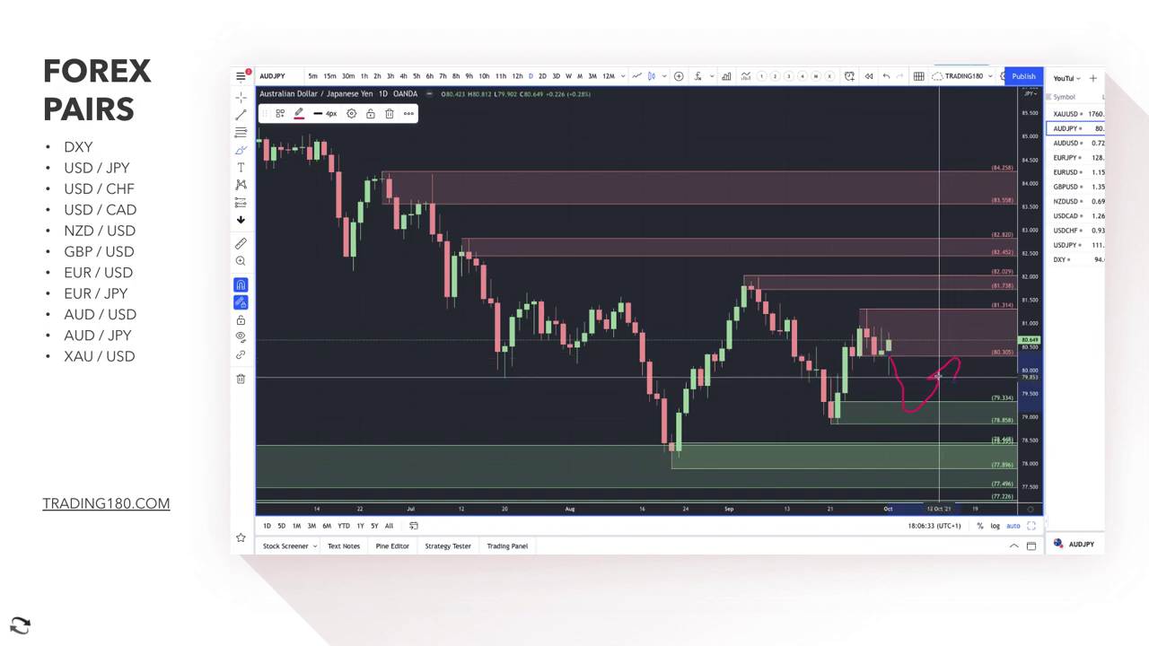
mouse_move(925, 446)
mouse_down()
mouse_move(908, 458)
mouse_move(938, 453)
mouse_move(935, 429)
mouse_up()
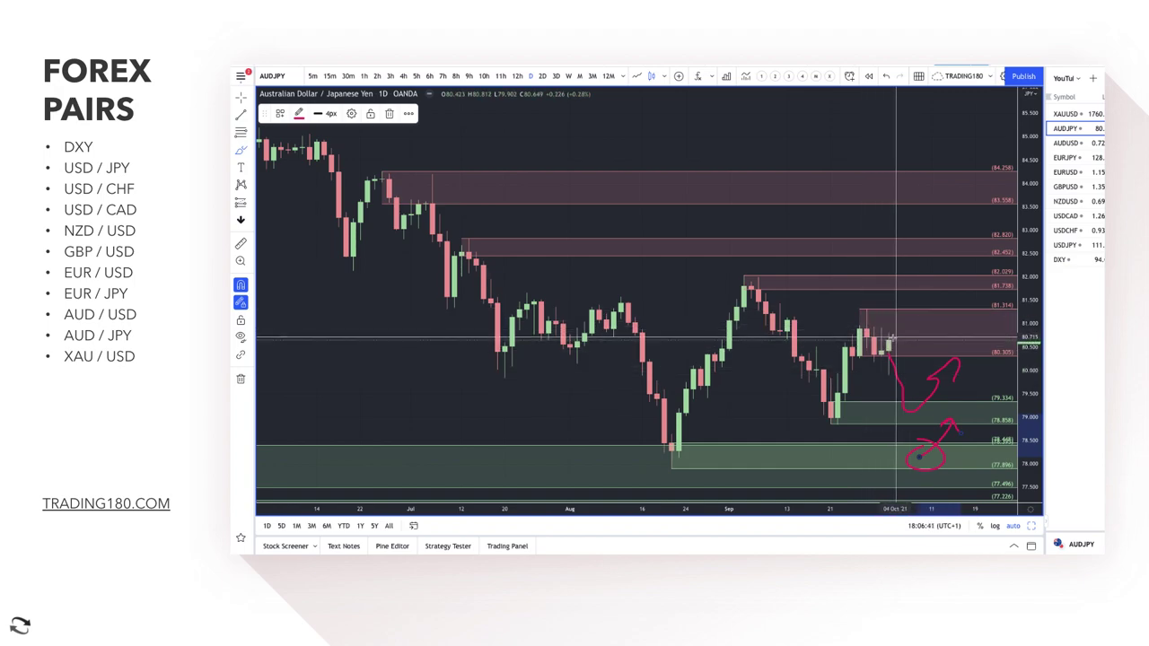
Brush falling AUDJPY scenarios with arrowheads from the 81.314–80.305 and 82.029–81.738 supply zones
drag(890, 343, 937, 344)
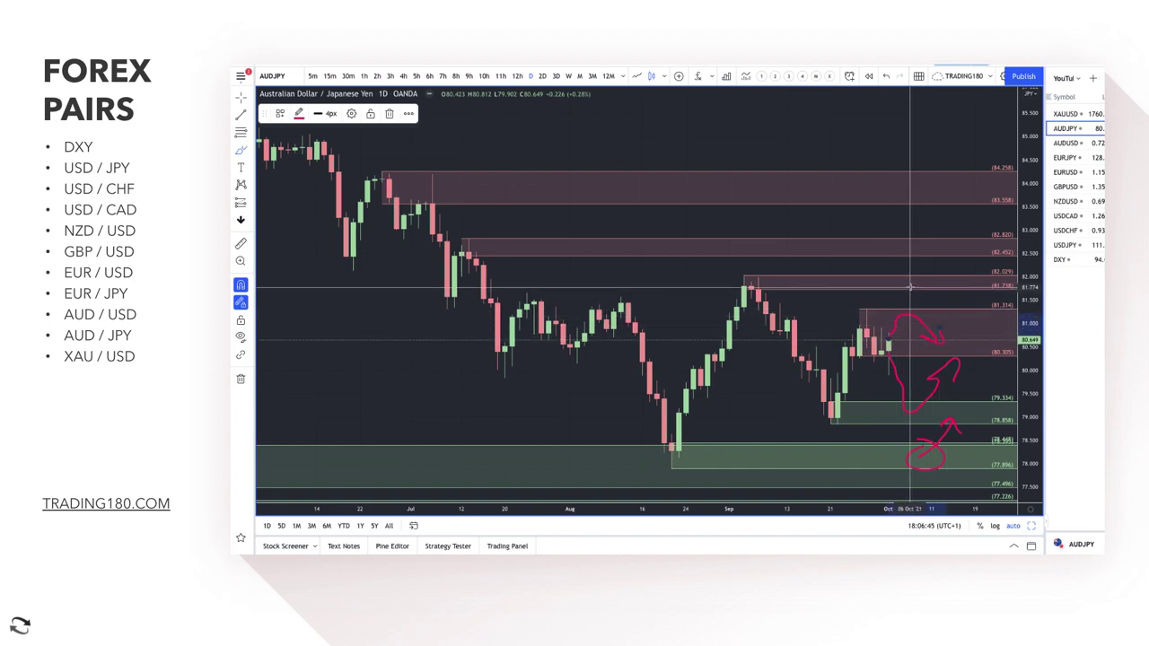
mouse_move(909, 284)
mouse_down()
mouse_move(941, 316)
mouse_move(934, 309)
mouse_up()
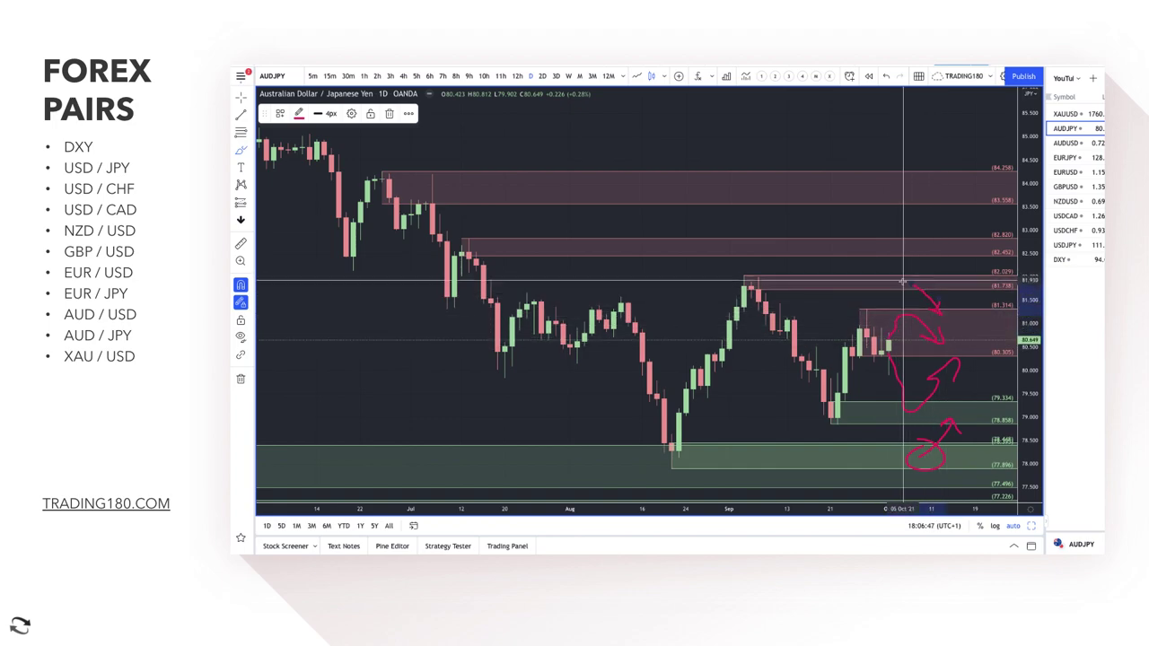
drag(909, 272, 910, 278)
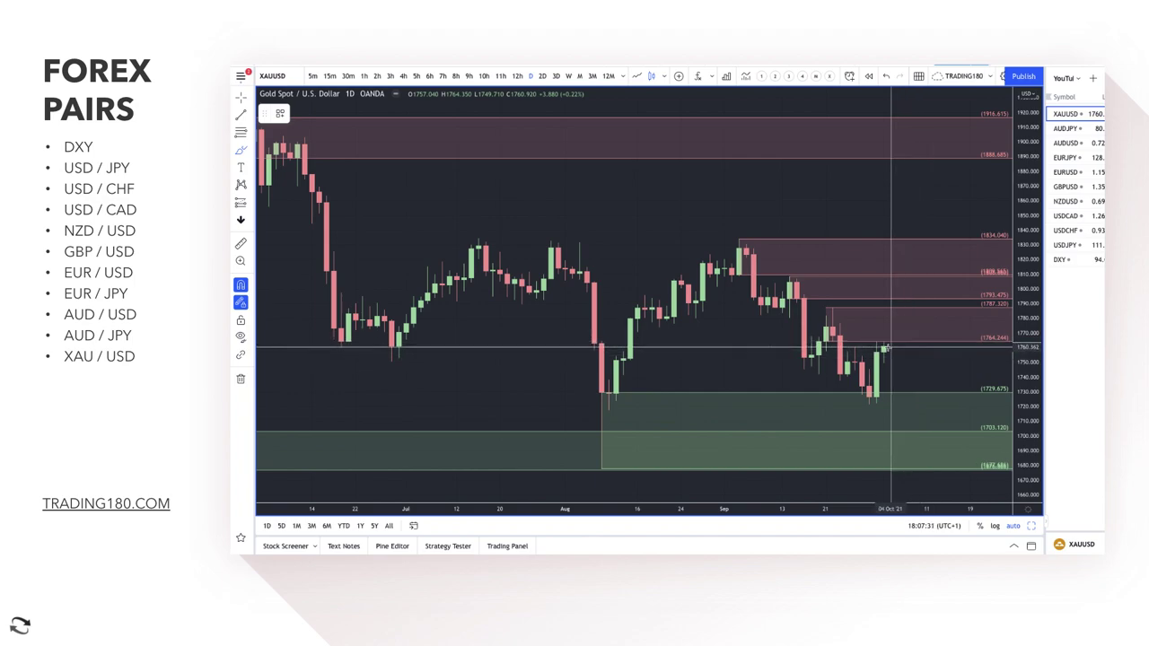
On the XAUUSD chart, brush a rise into the supply zone above 1793.475 and a fall from the 1787.320–1764.244 zone to 1729.675 demand
mouse_move(886, 347)
mouse_down()
mouse_move(917, 279)
mouse_move(934, 285)
mouse_up()
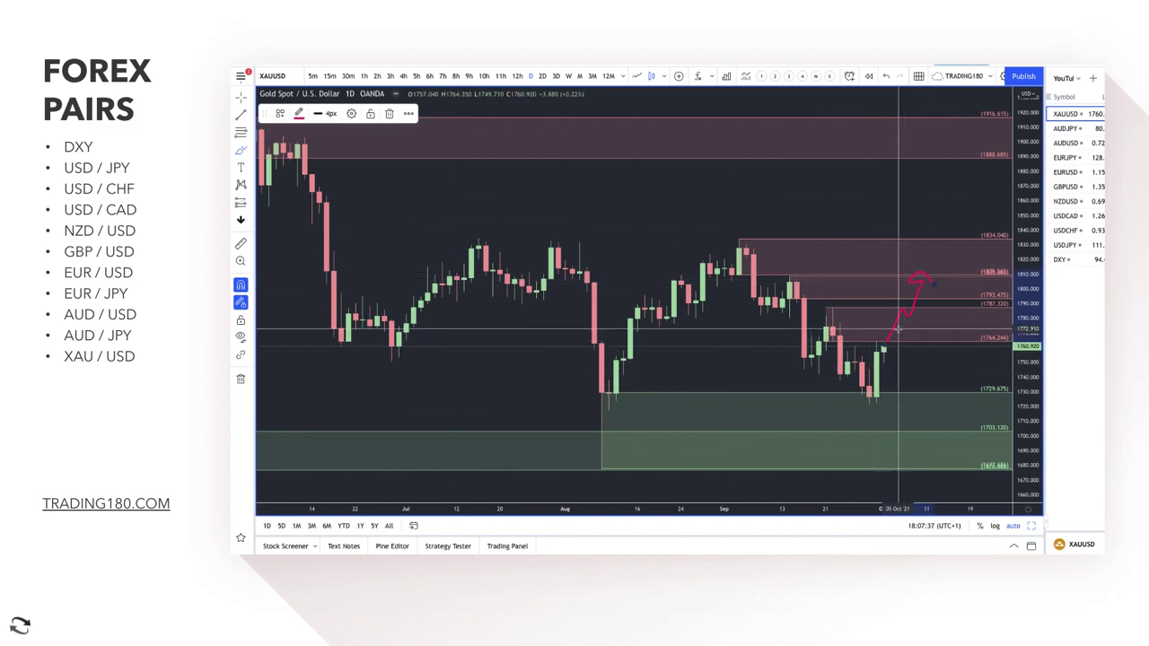
mouse_move(898, 330)
mouse_down()
mouse_move(924, 384)
mouse_move(941, 378)
mouse_up()
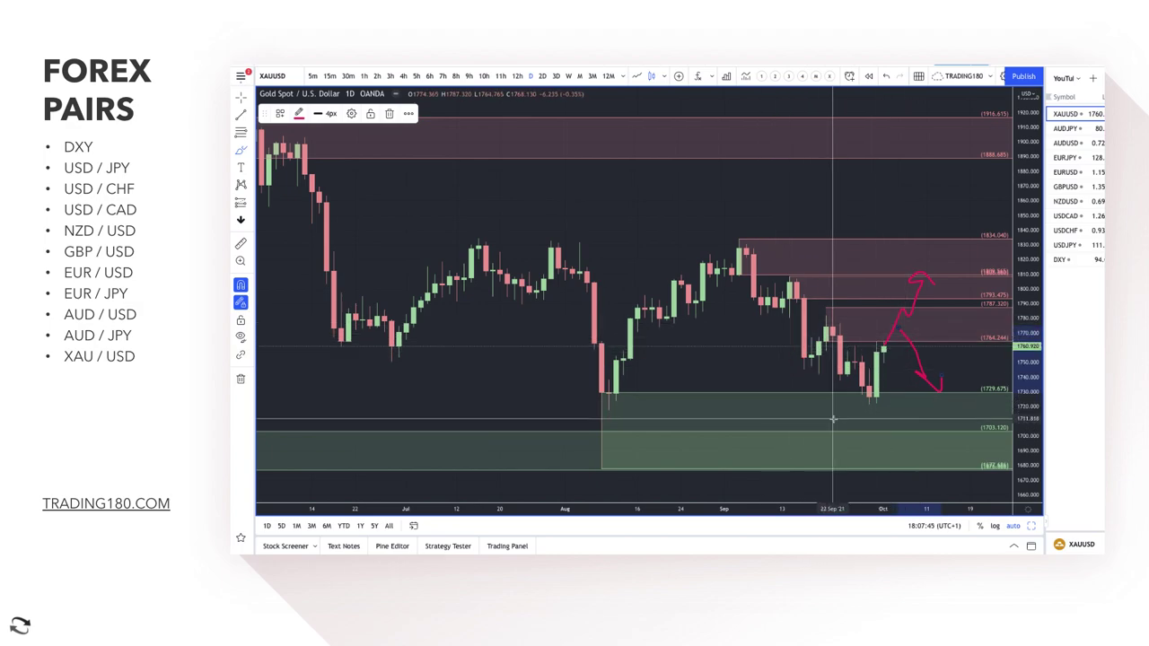
scroll(869, 417, down, 3)
scroll(867, 429, down, 5)
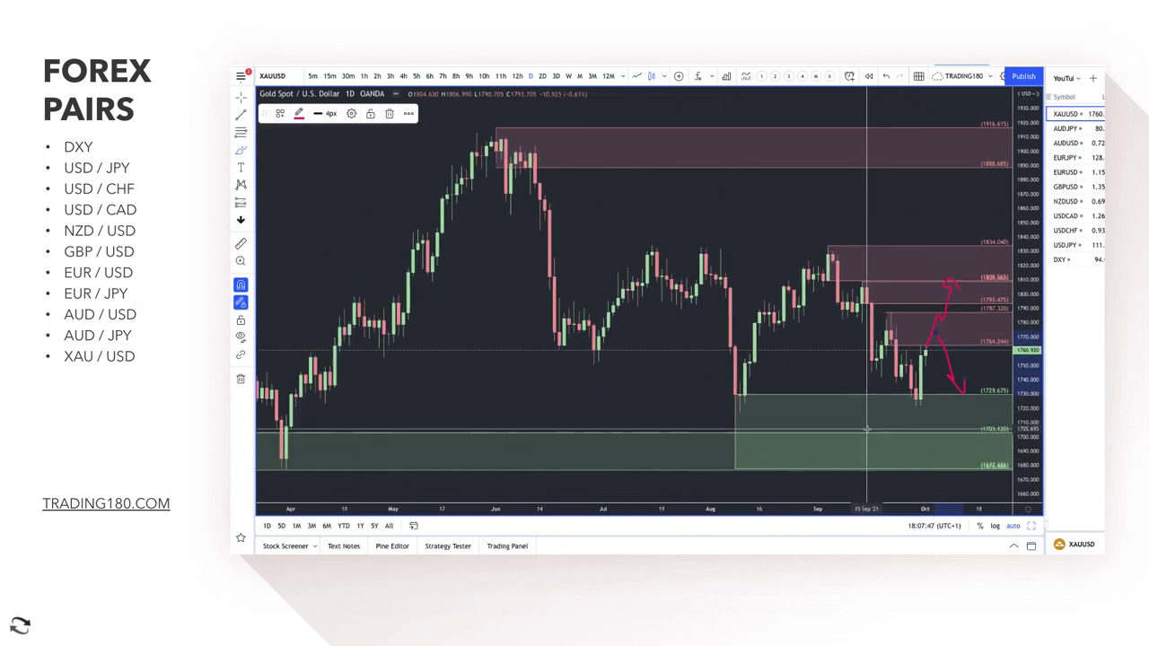
scroll(875, 422, down, 3)
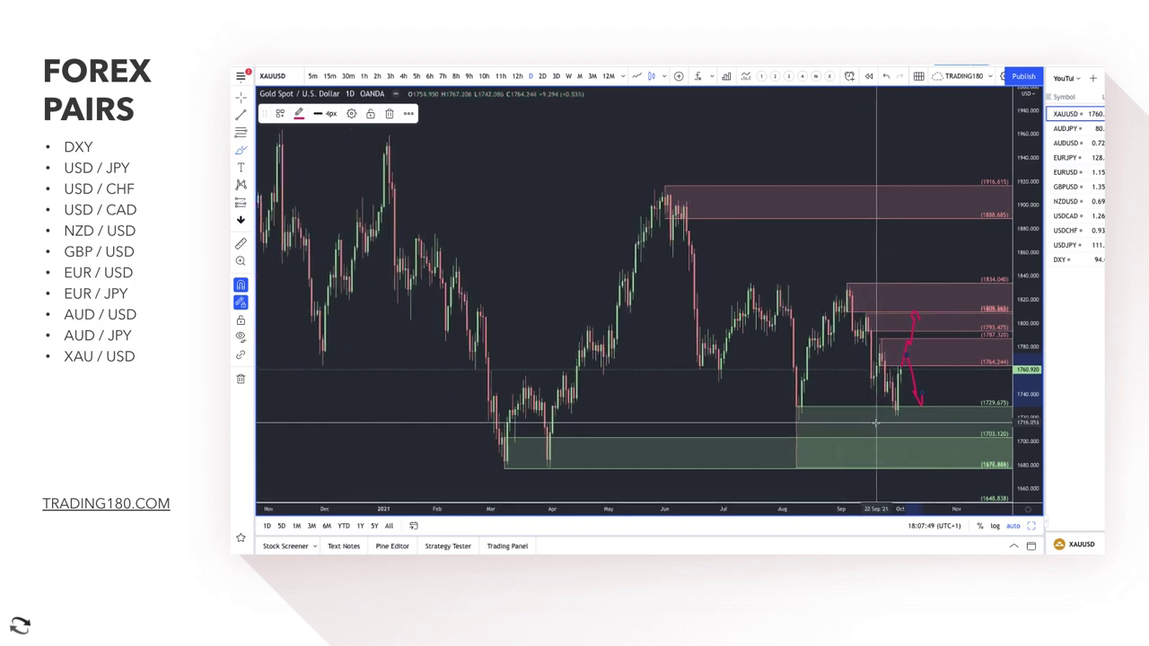